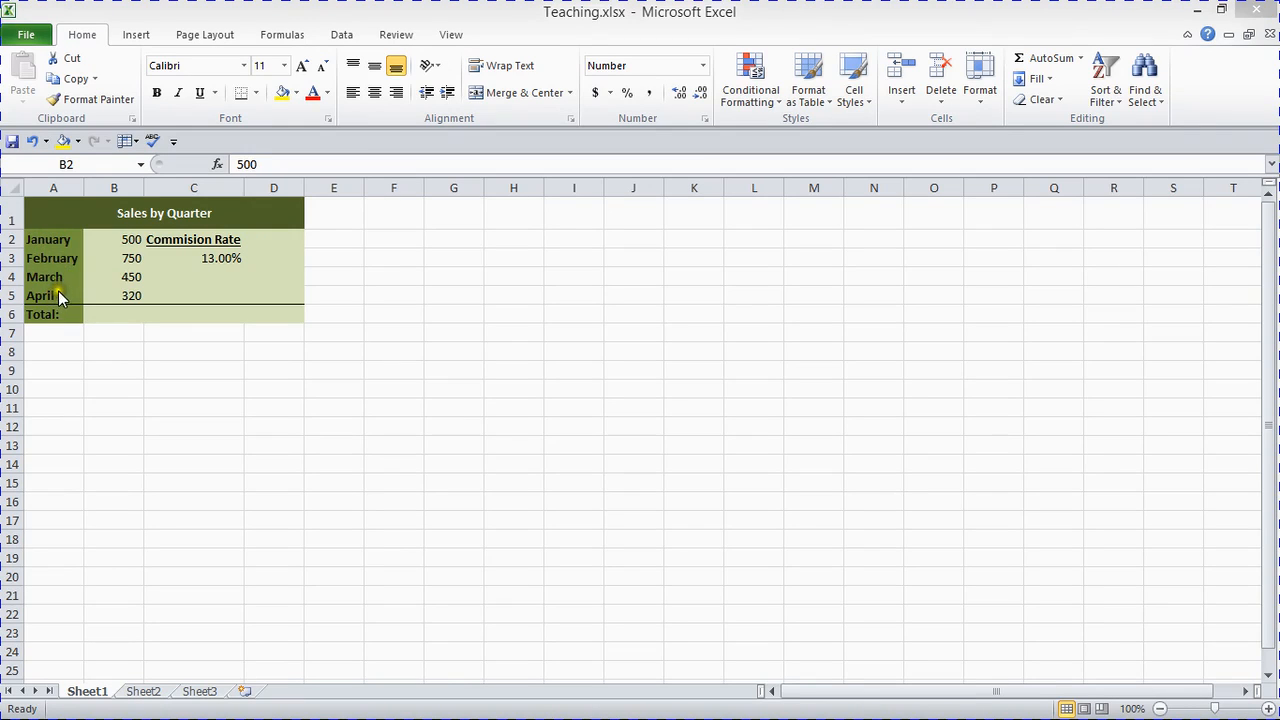
# Step: Enter January in cell A9 below the sales table
pyautogui.click(55, 372)
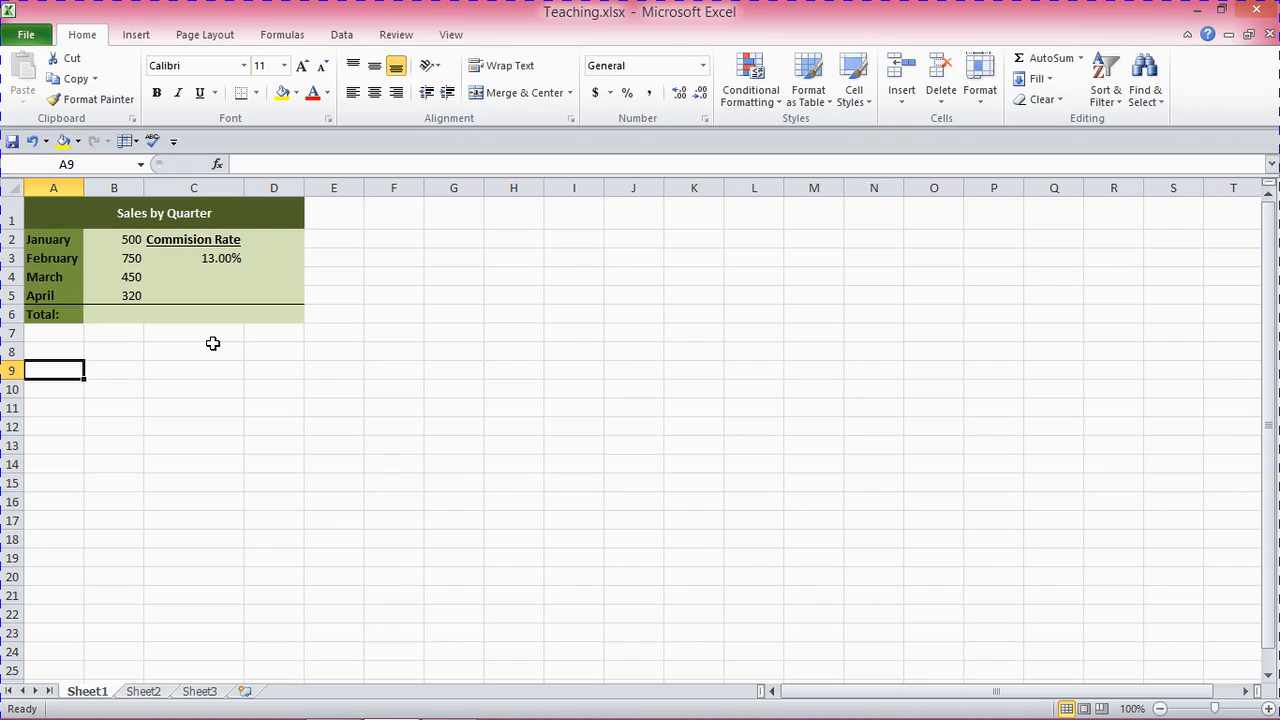
pyautogui.write('January')
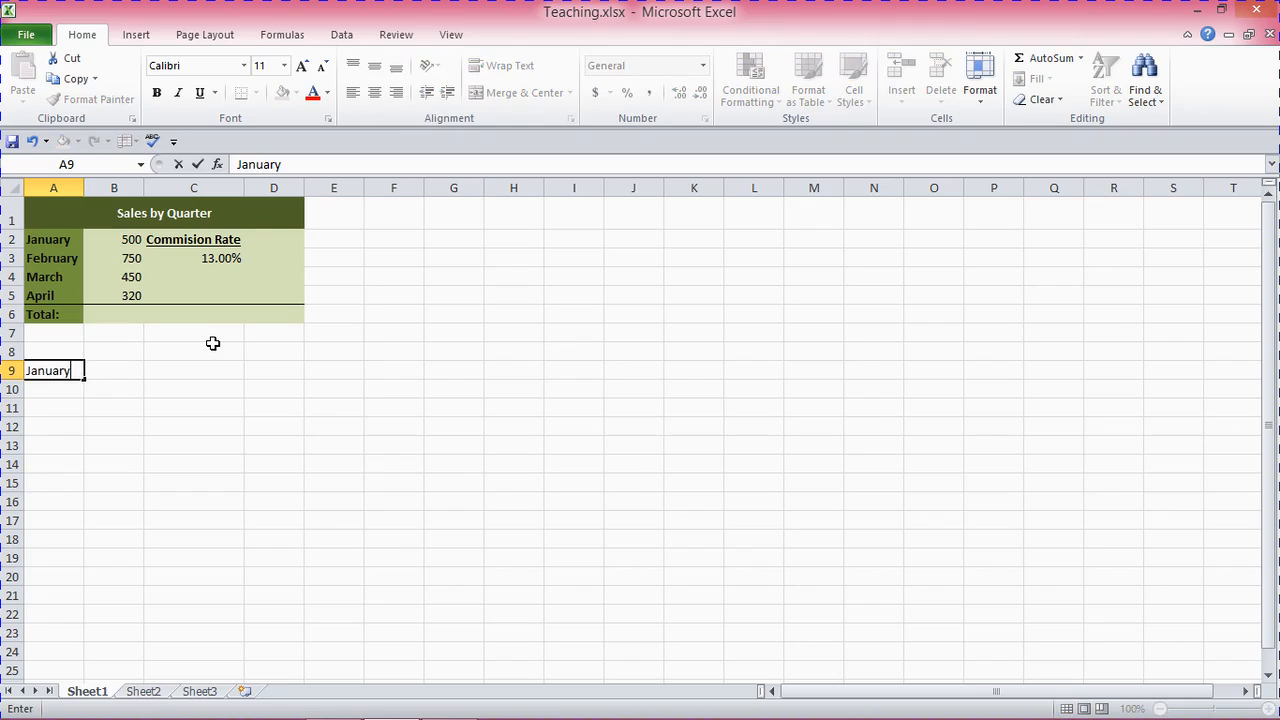
pyautogui.press('Return')
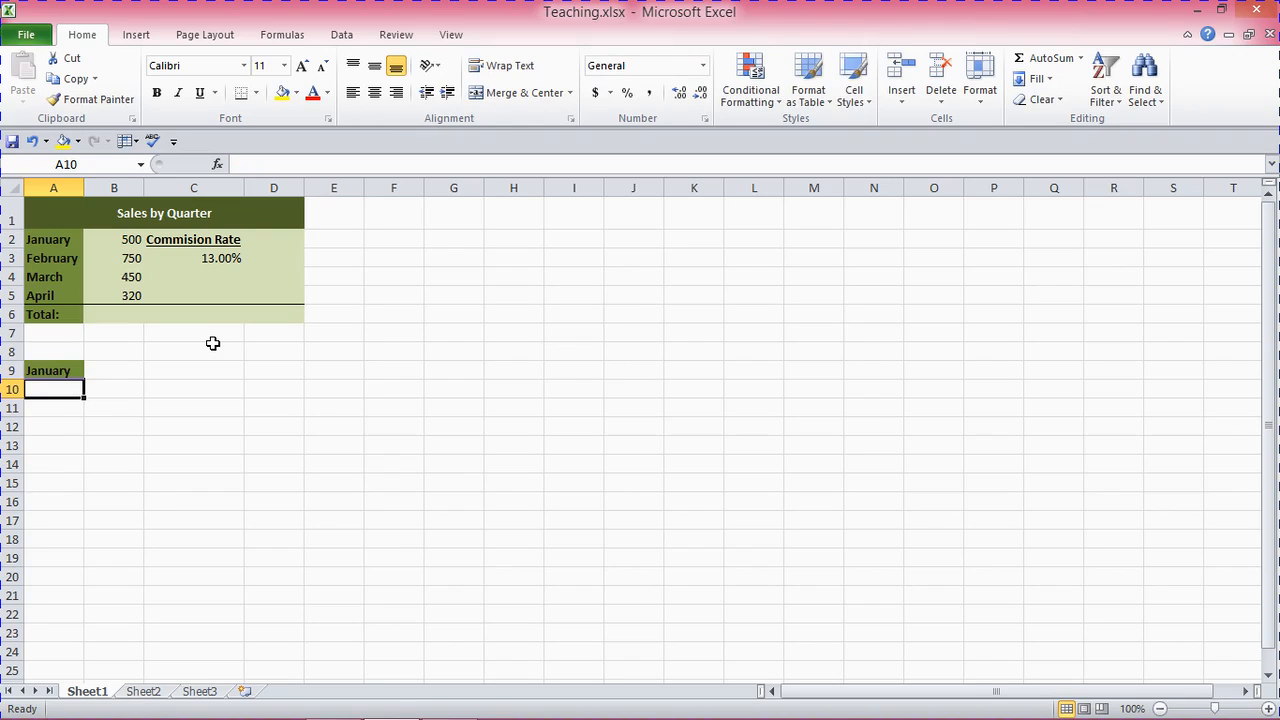
# Step: Copy the plain formatting of empty cell A8 onto the January cell A9 with Format Painter
pyautogui.click(50, 368)
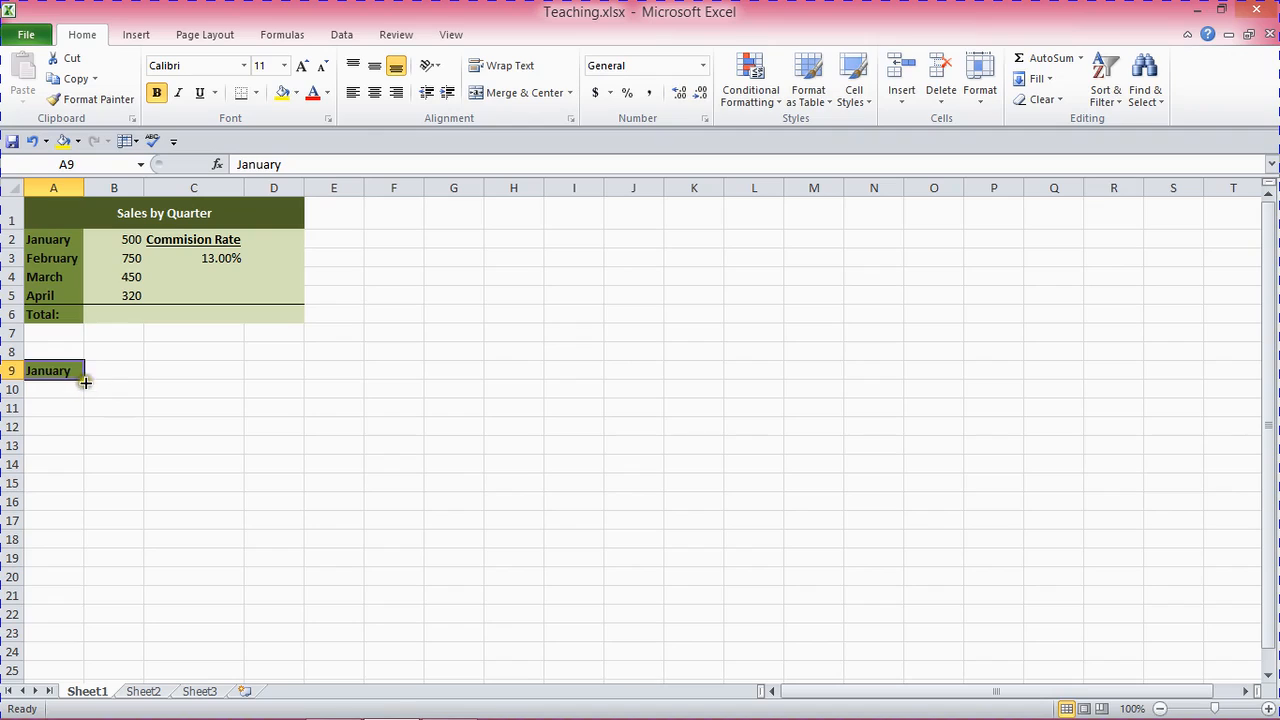
pyautogui.click(58, 349)
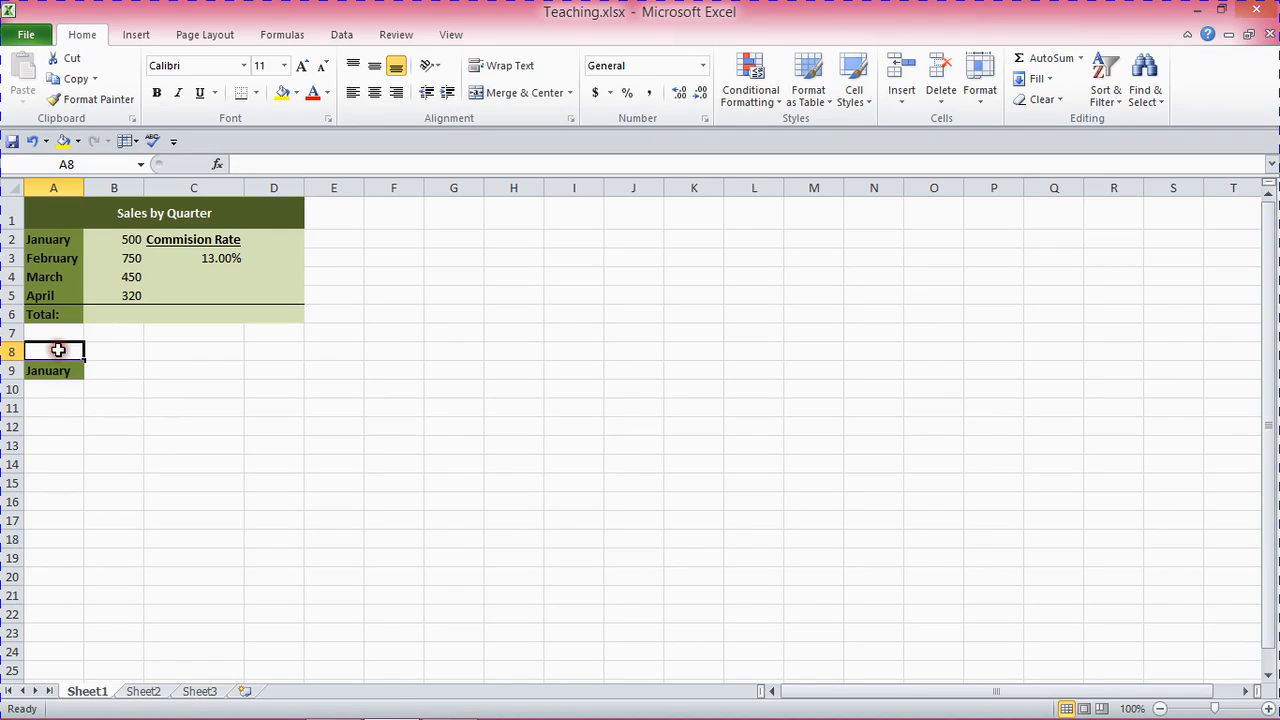
pyautogui.click(55, 371)
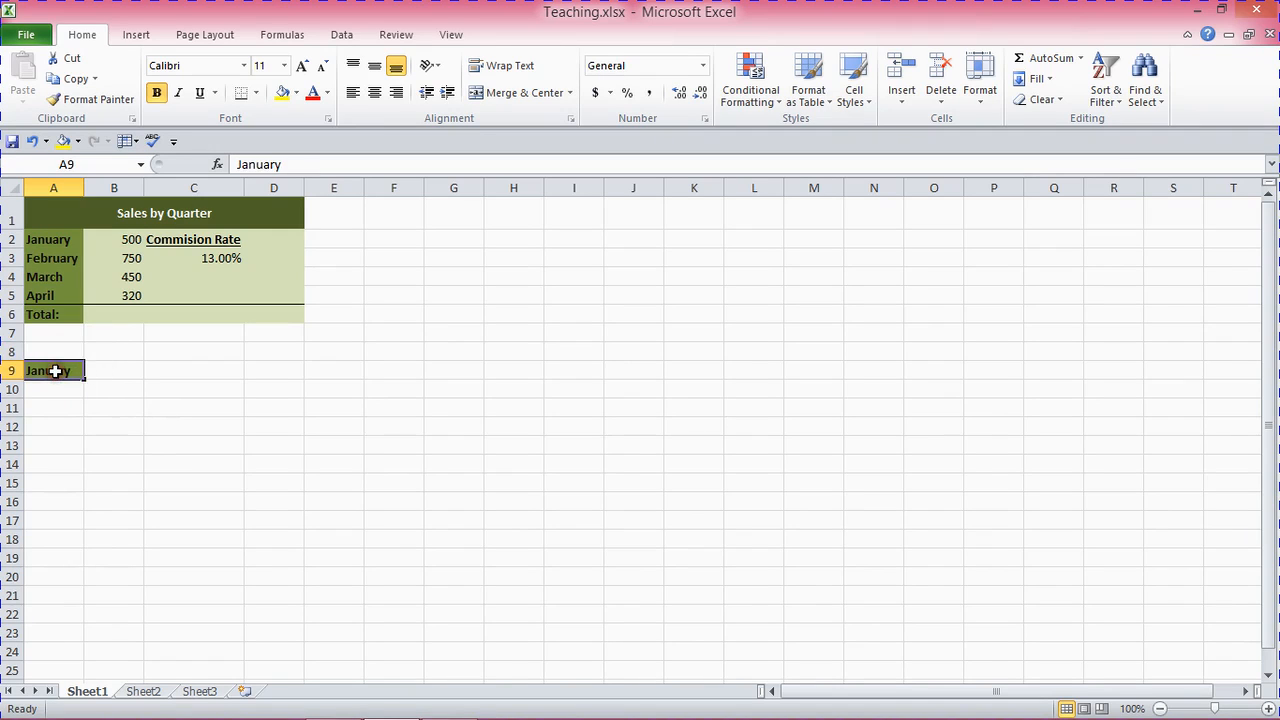
pyautogui.click(56, 349)
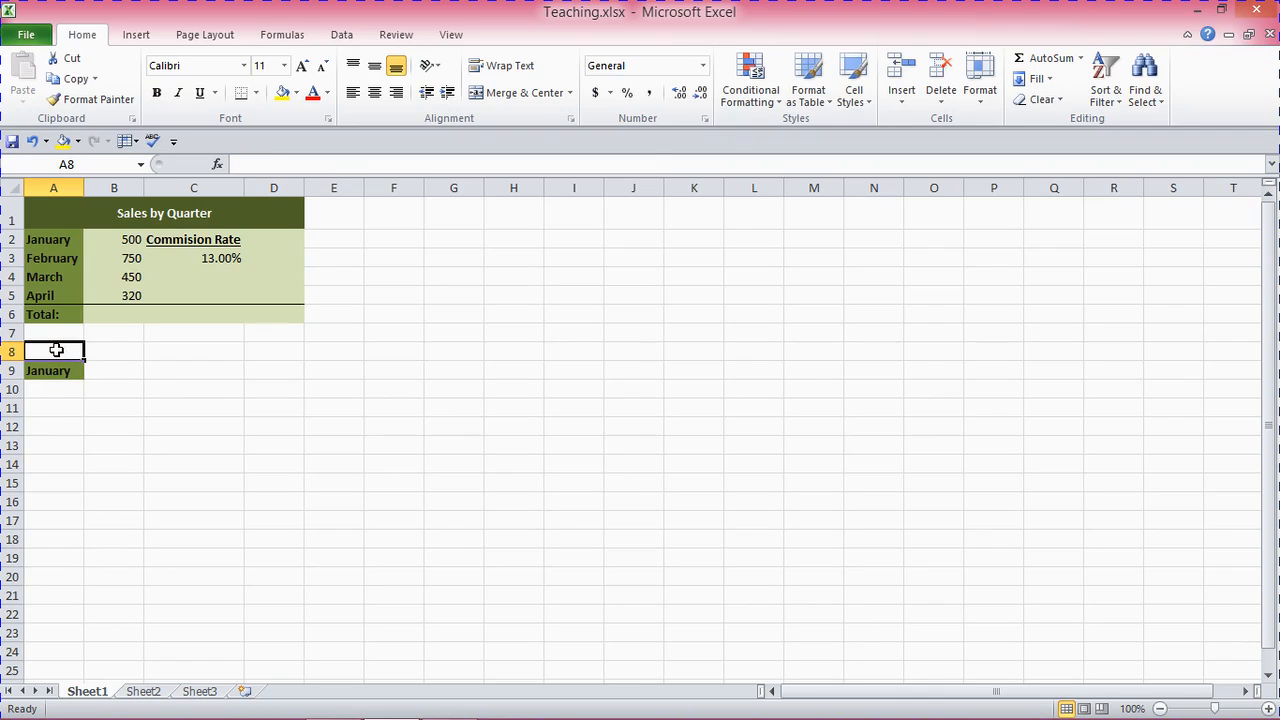
pyautogui.click(90, 99)
pyautogui.click(52, 370)
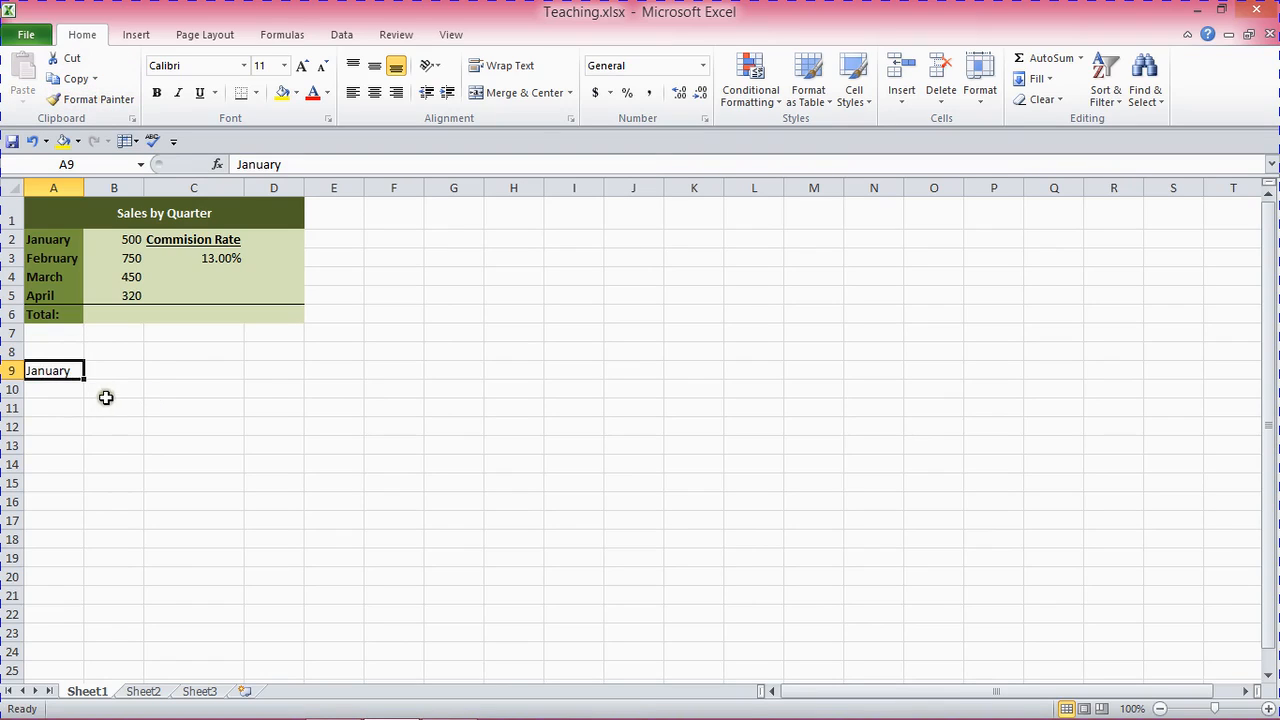
pyautogui.click(57, 351)
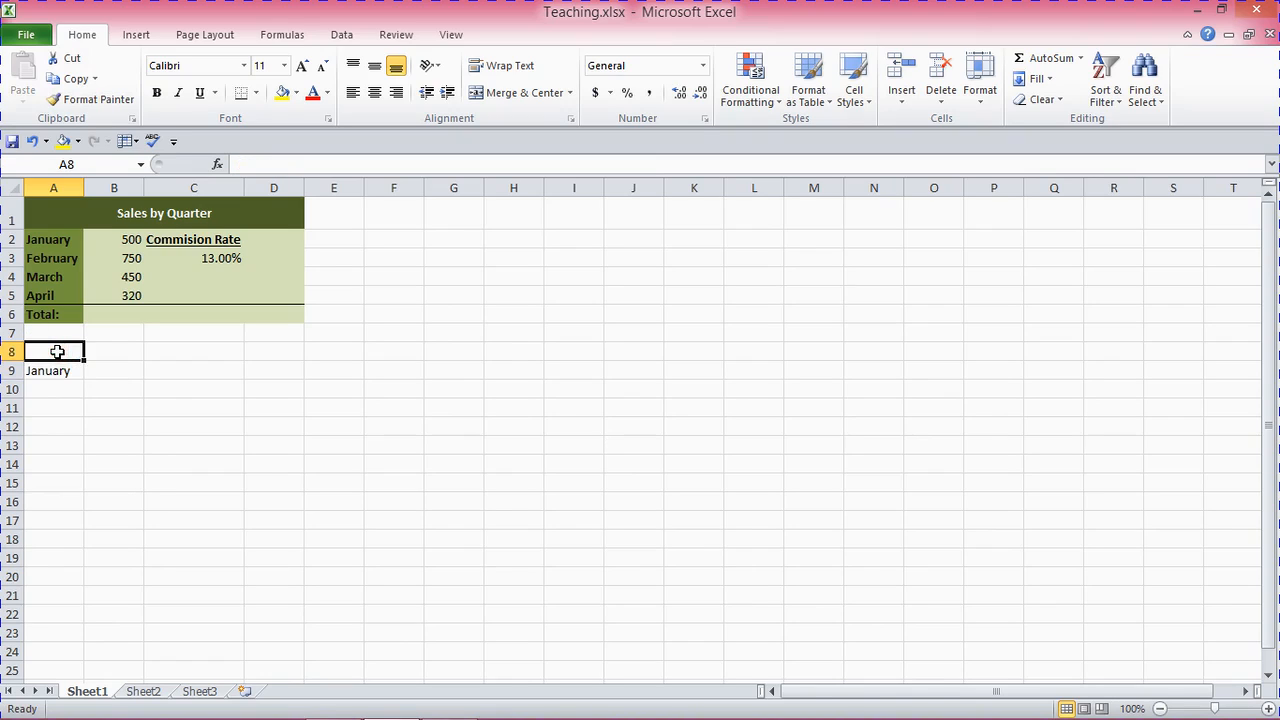
# Step: Fill the month series from January in A9 down through A20
pyautogui.click(54, 371)
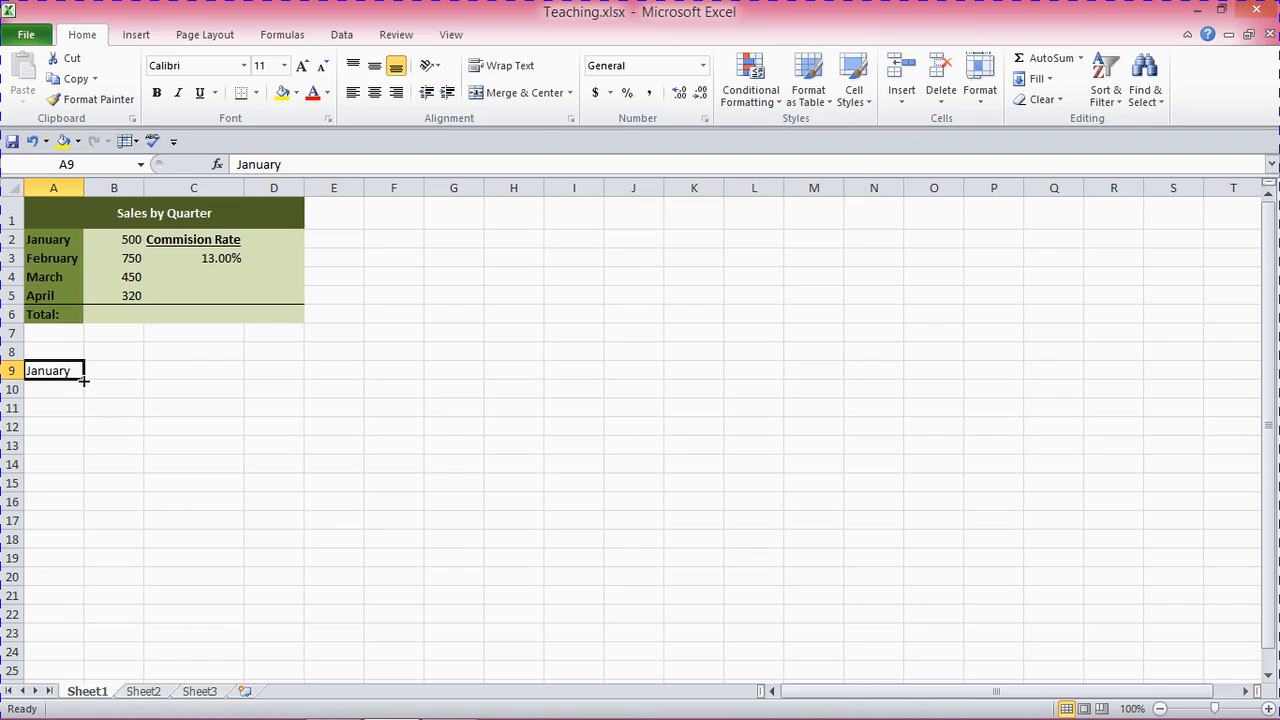
pyautogui.moveTo(84, 380); pyautogui.dragTo(71, 586)
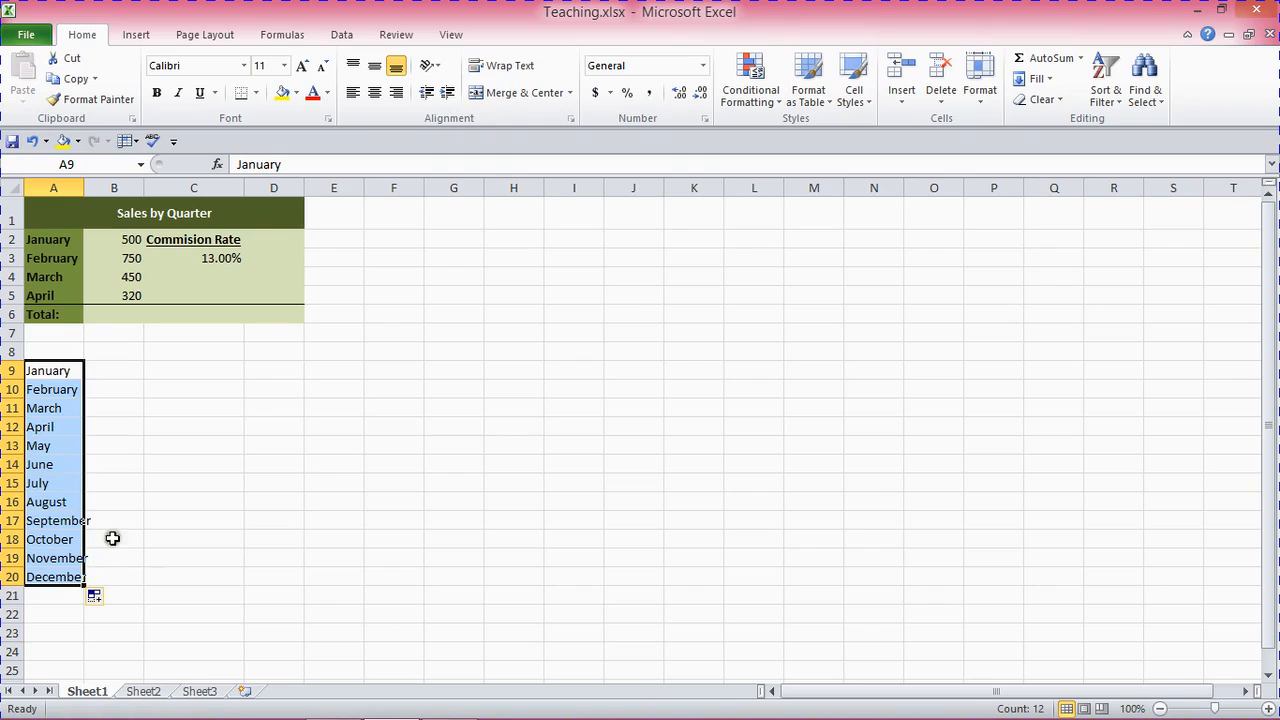
pyautogui.click(114, 454)
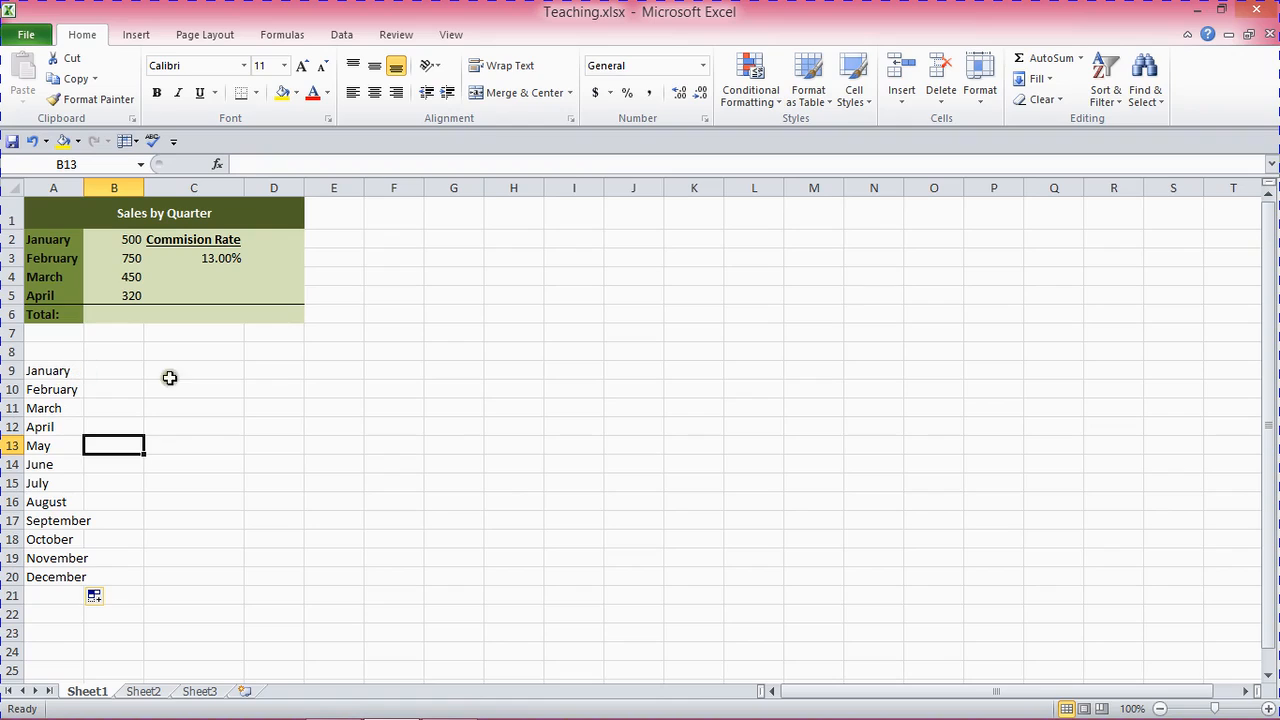
# Step: Enter March in cell C9 and fill the month series down through C23
pyautogui.click(222, 371)
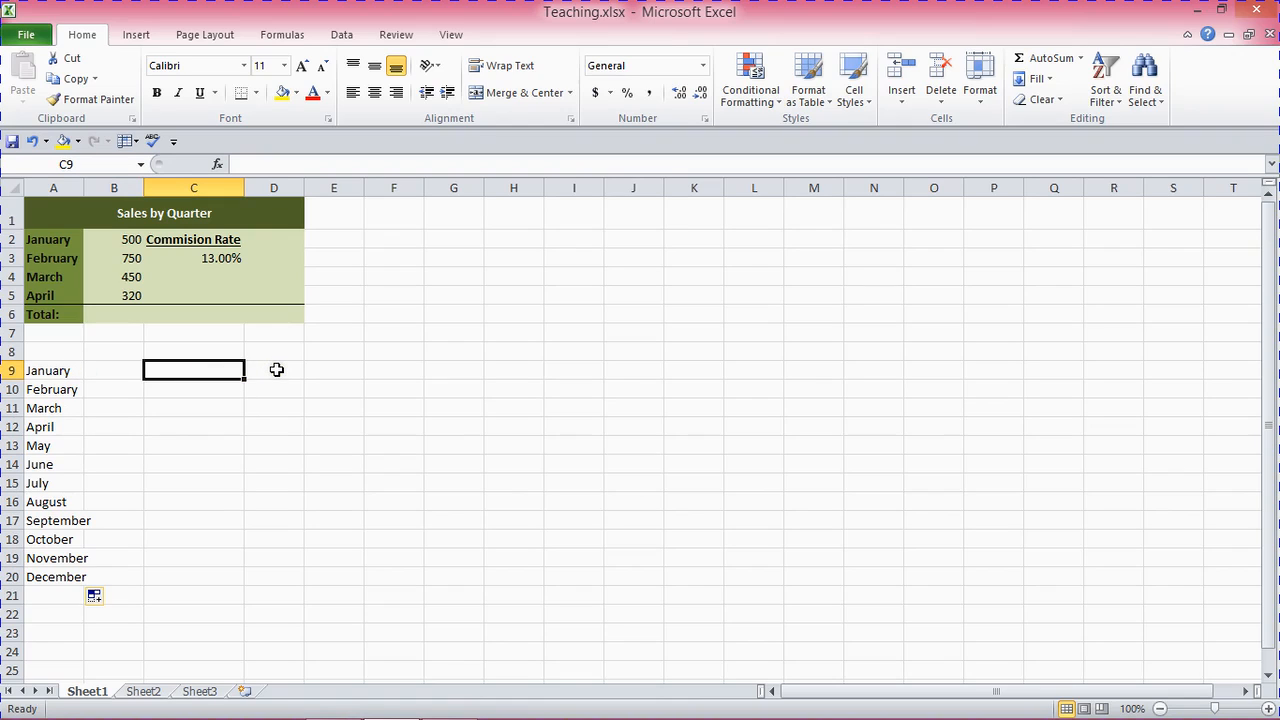
pyautogui.write('Ma')
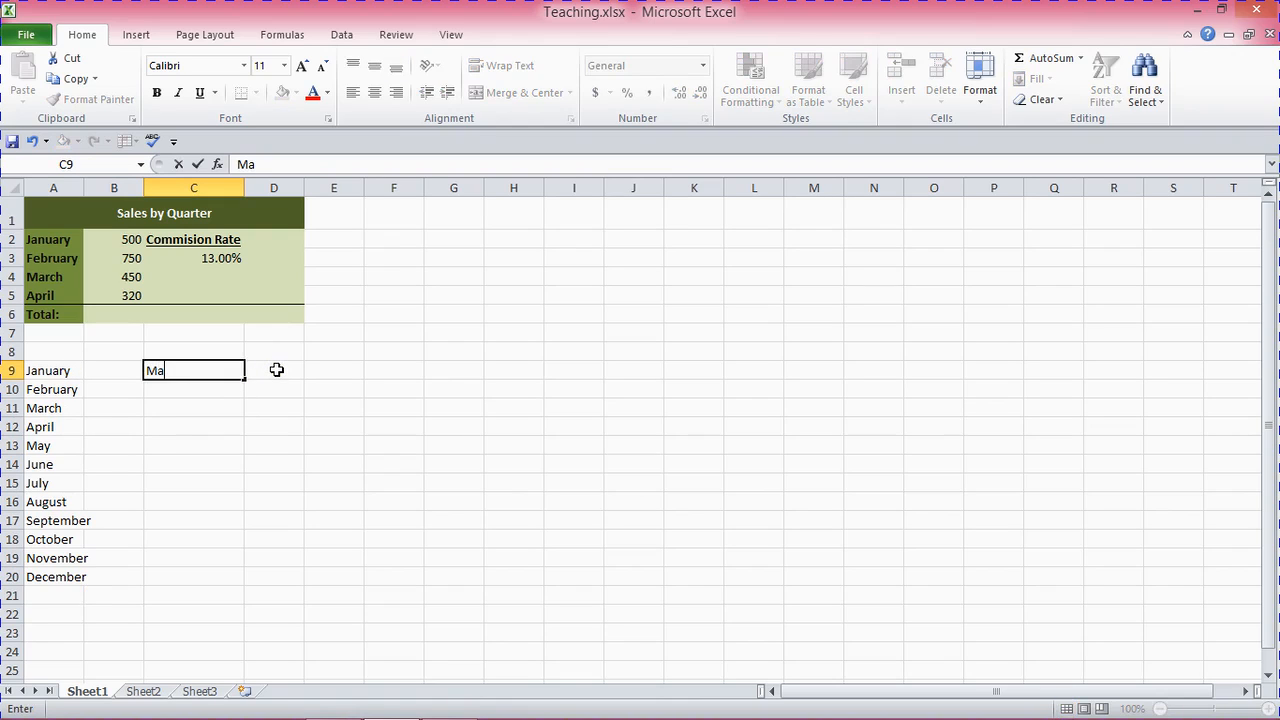
pyautogui.write('rch')
pyautogui.click(240, 408)
pyautogui.click(229, 365)
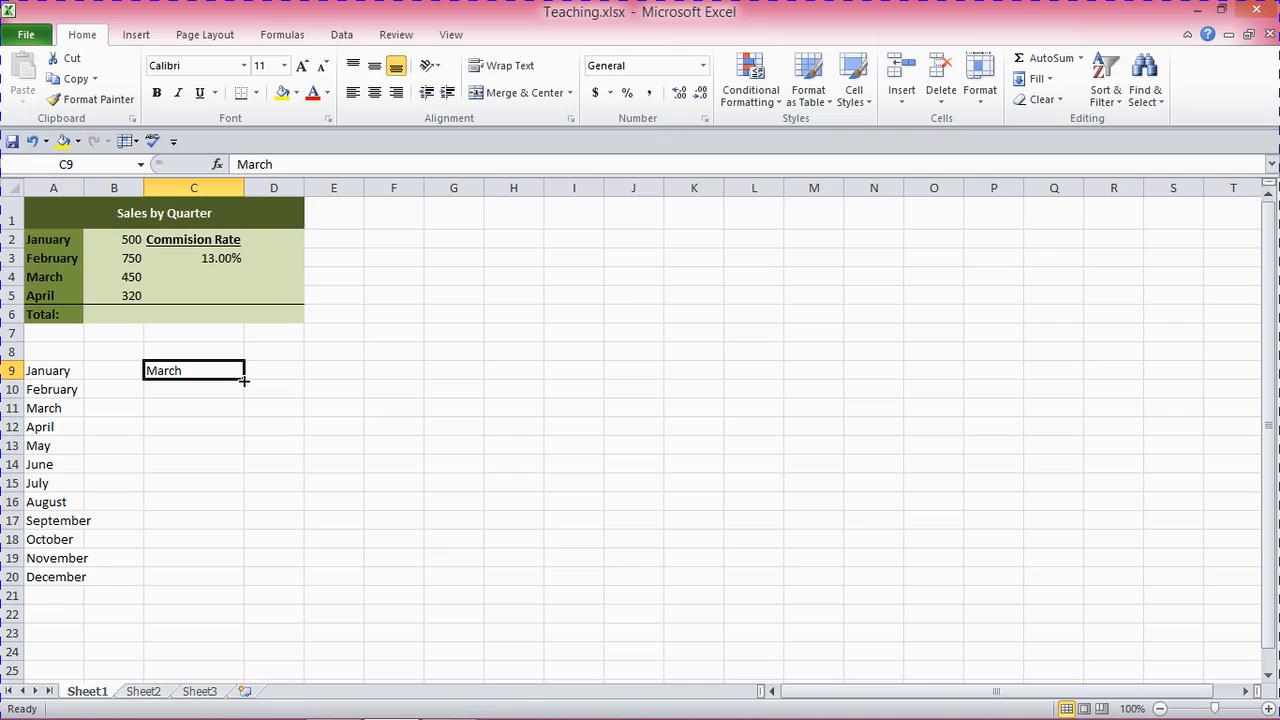
pyautogui.moveTo(244, 380); pyautogui.dragTo(254, 579)
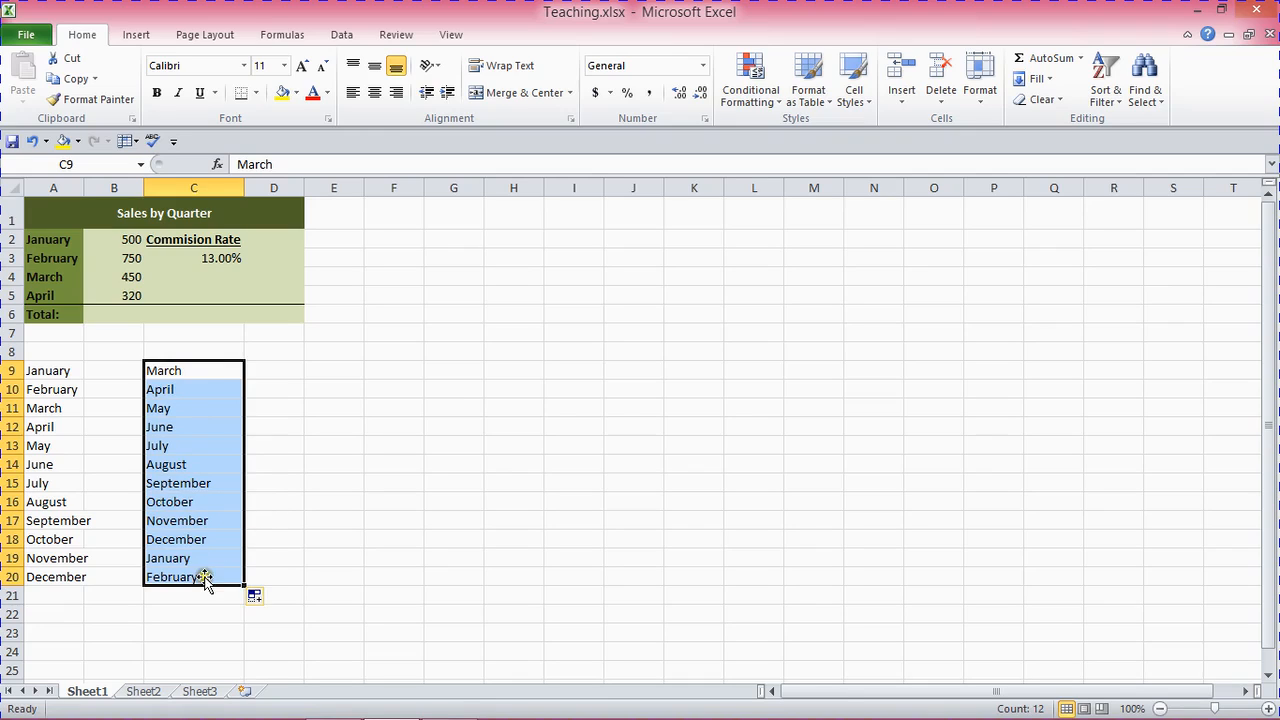
pyautogui.moveTo(242, 585); pyautogui.dragTo(242, 640)
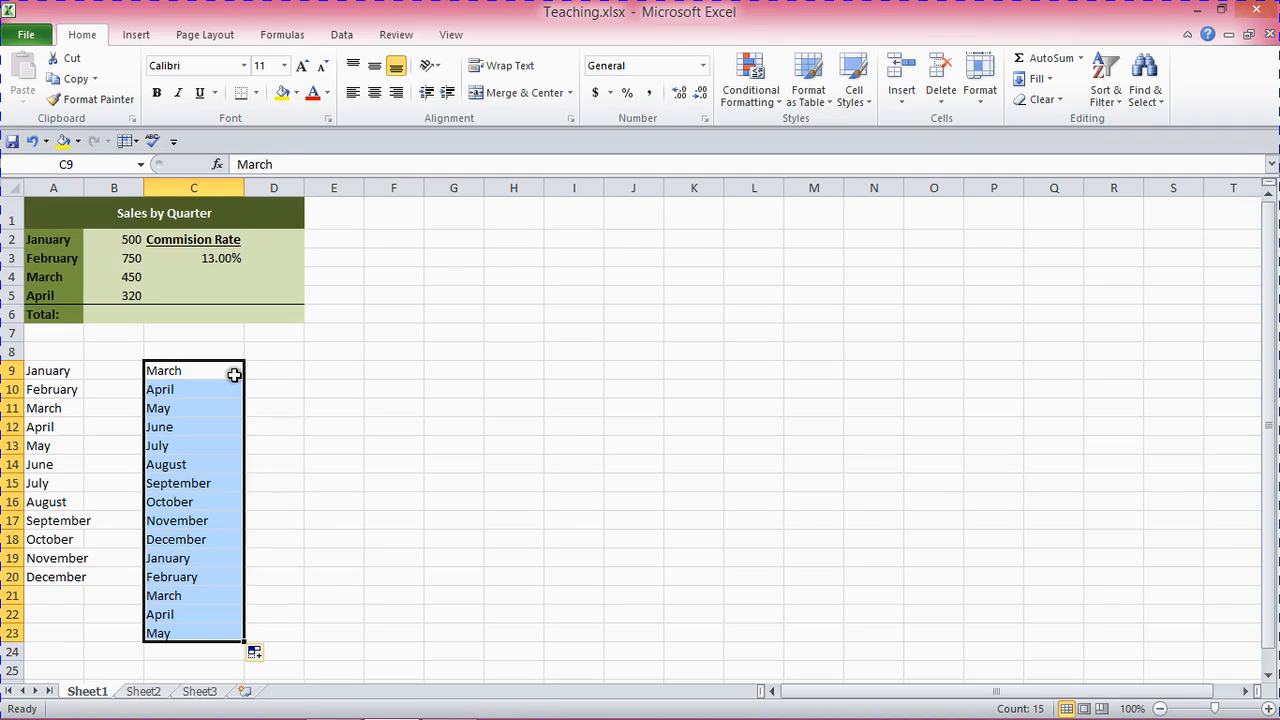
# Step: Enter the abbreviation Jan in cell D9 and fill the abbreviated month series down through D22
pyautogui.click(60, 371)
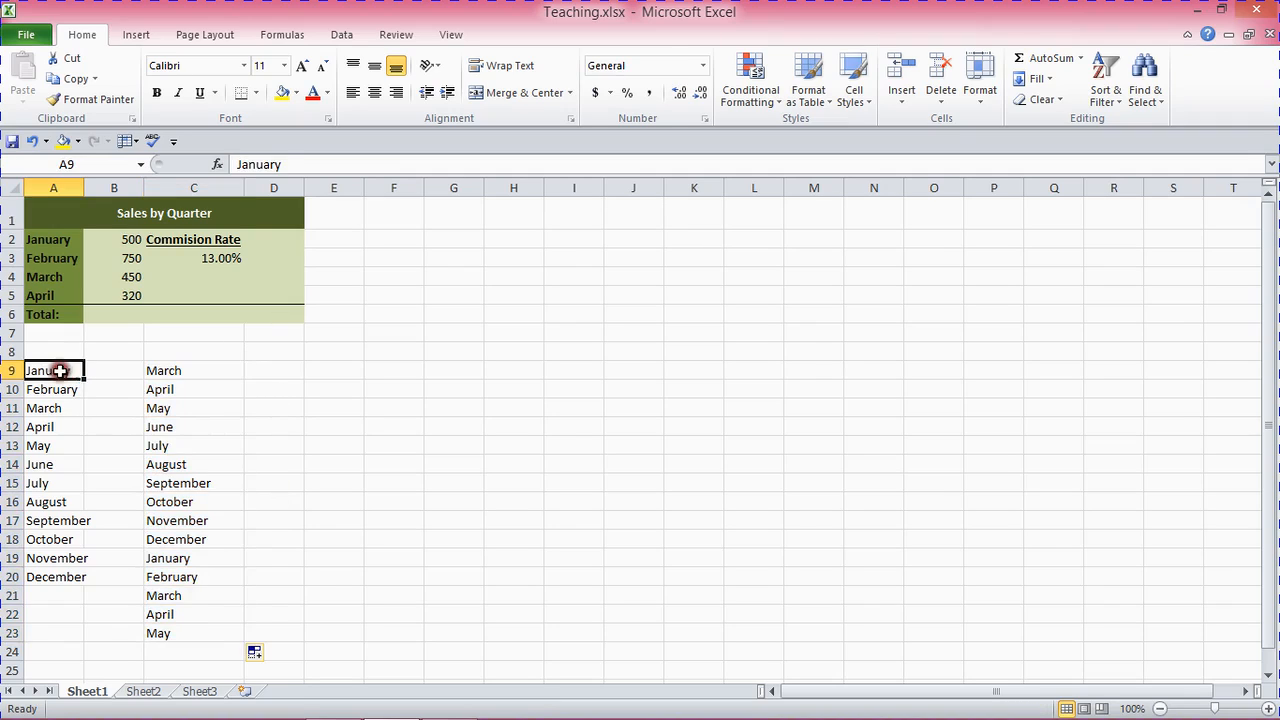
pyautogui.click(207, 374)
pyautogui.click(271, 371)
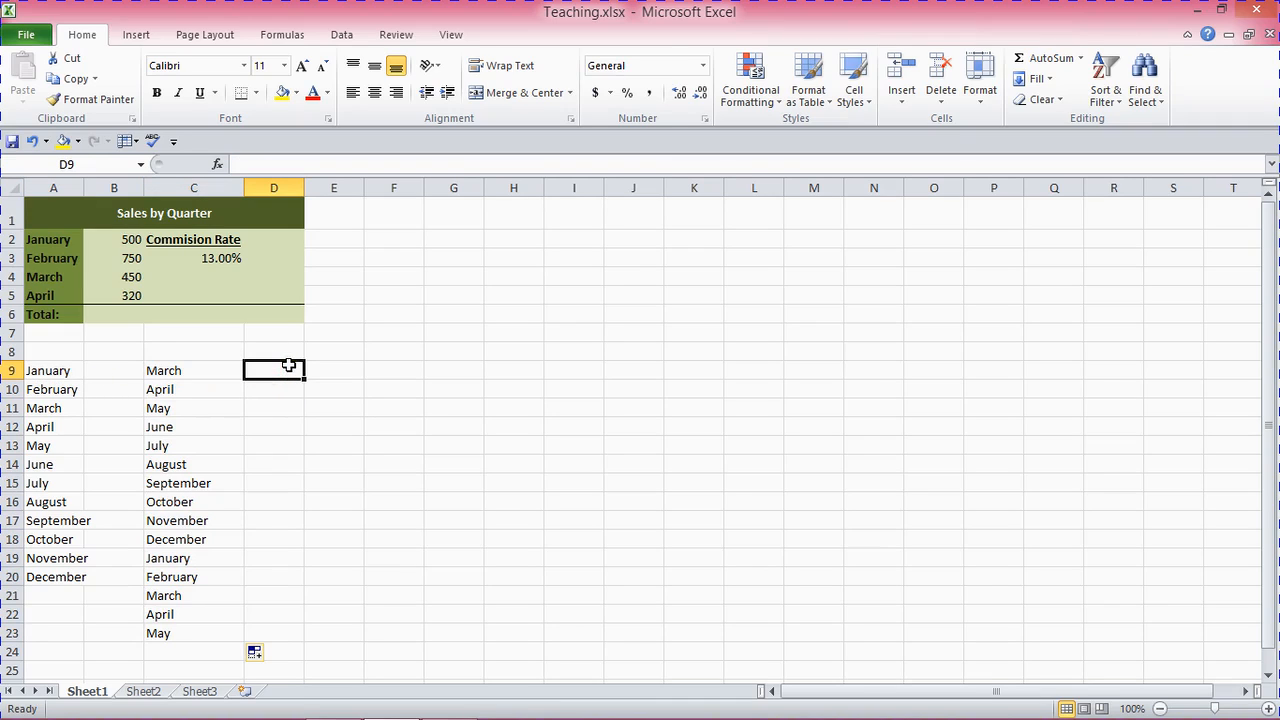
pyautogui.doubleClick(288, 366)
pyautogui.write('Jan')
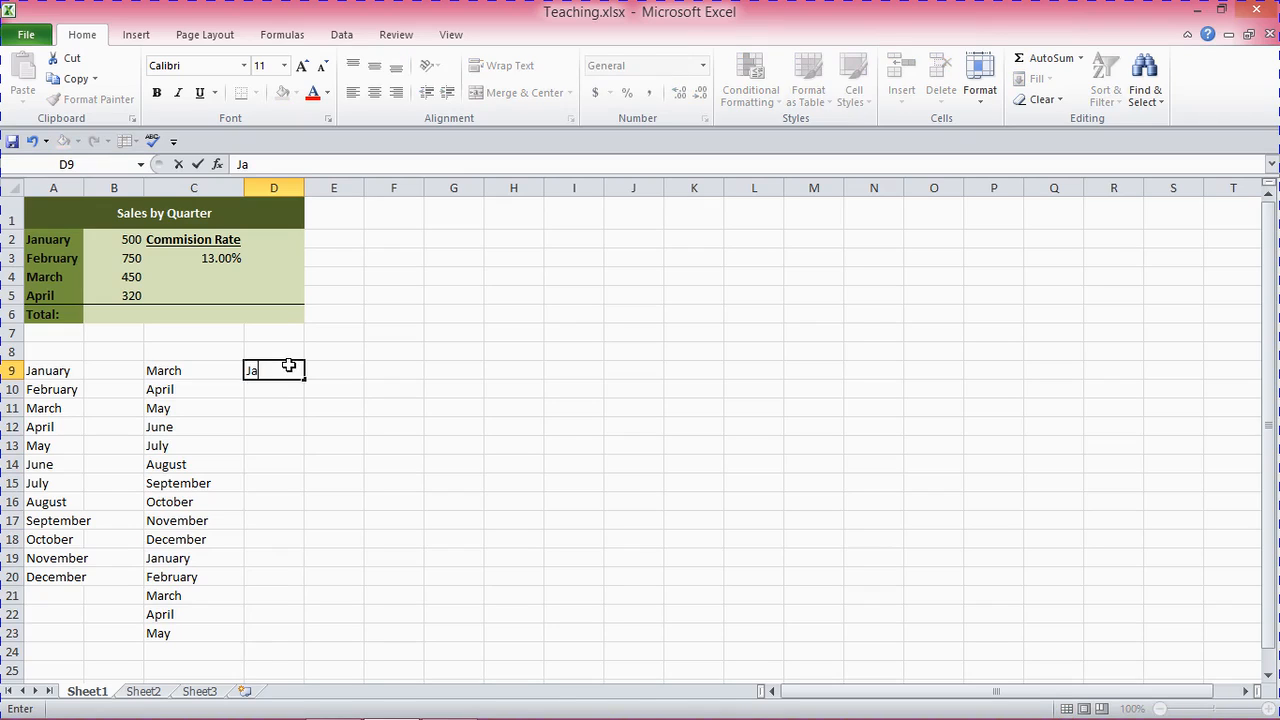
pyautogui.click(296, 414)
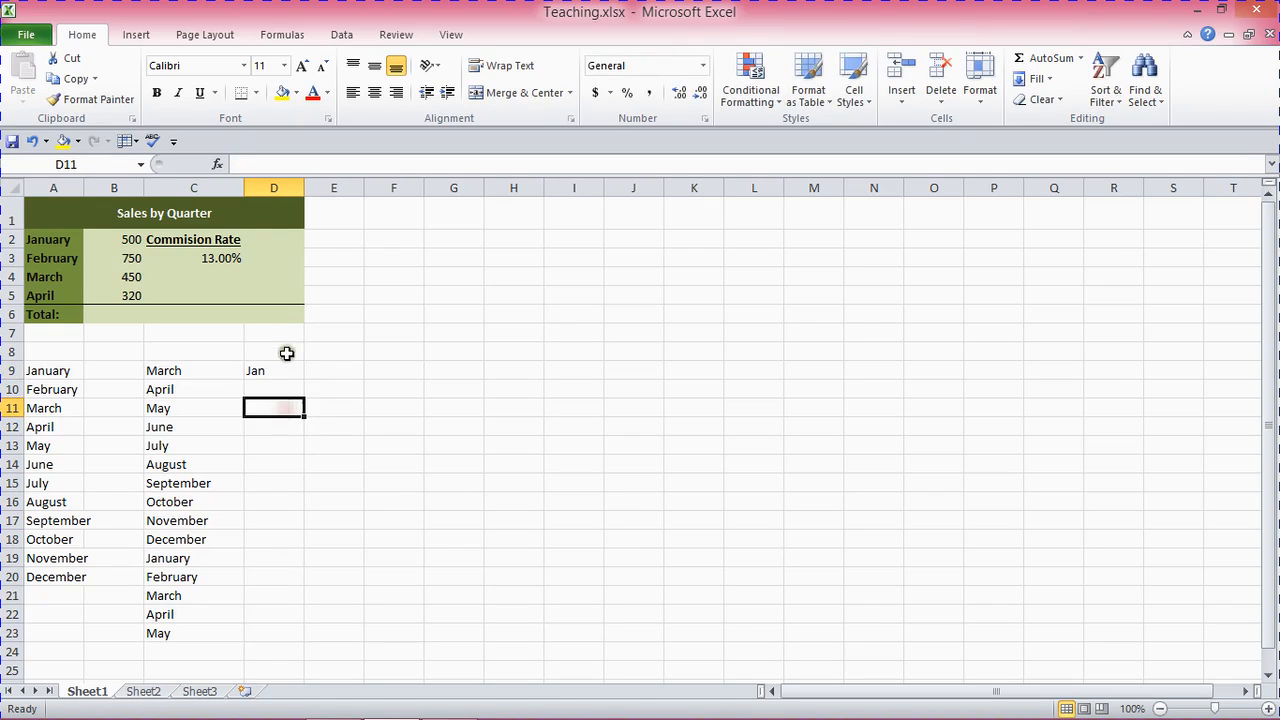
pyautogui.click(287, 370)
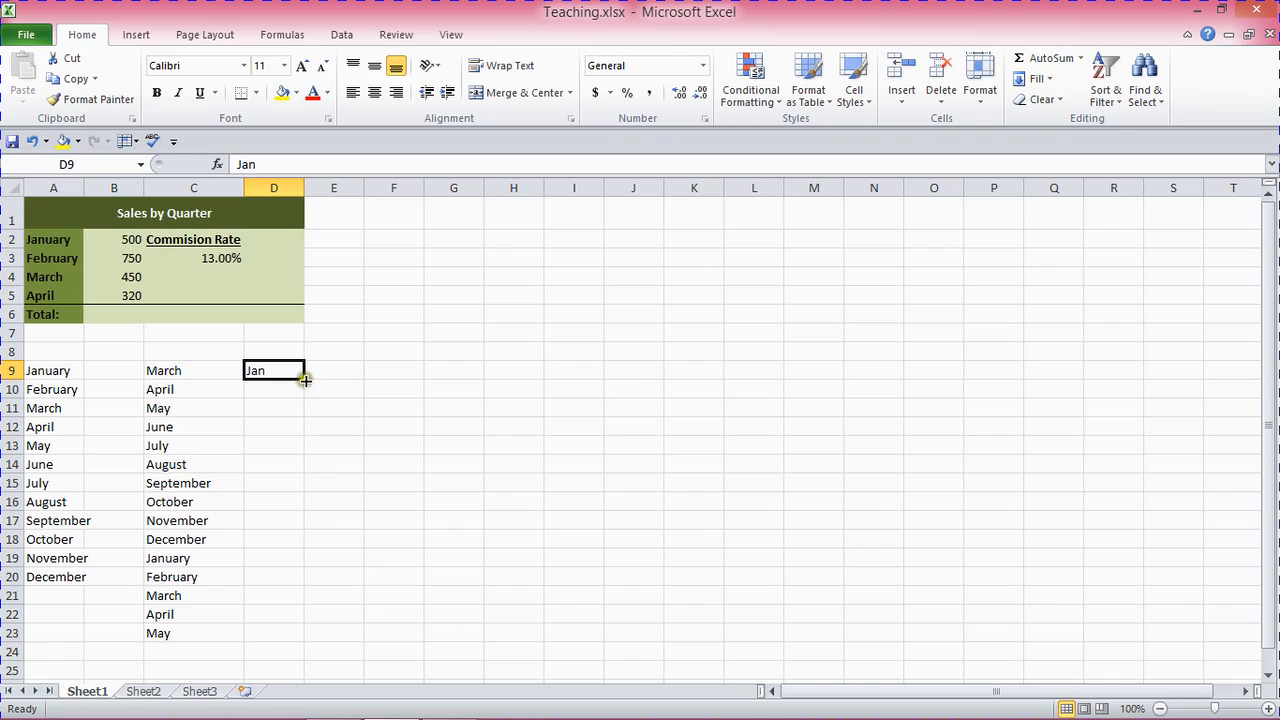
pyautogui.moveTo(305, 378); pyautogui.dragTo(301, 620)
pyautogui.click(320, 447)
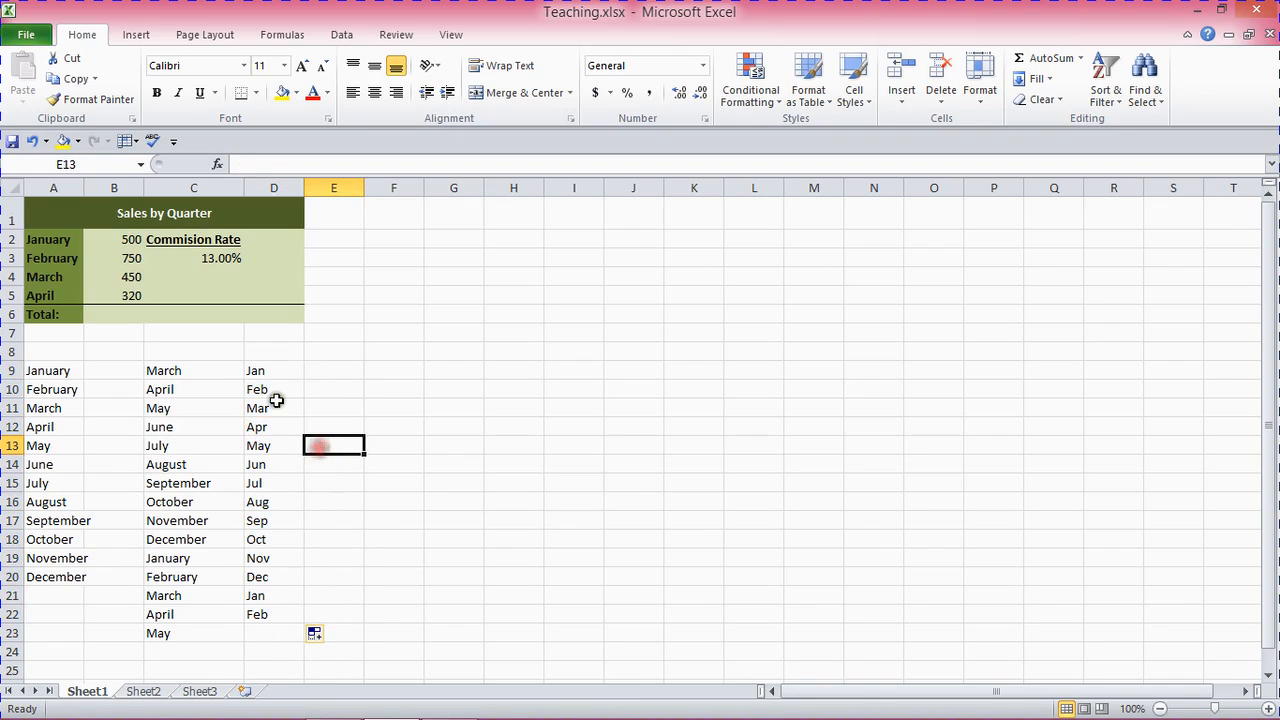
# Step: Examine the filled abbreviated month entries one by one from D10 to D18
pyautogui.click(275, 390)
pyautogui.click(277, 408)
pyautogui.click(279, 427)
pyautogui.click(279, 446)
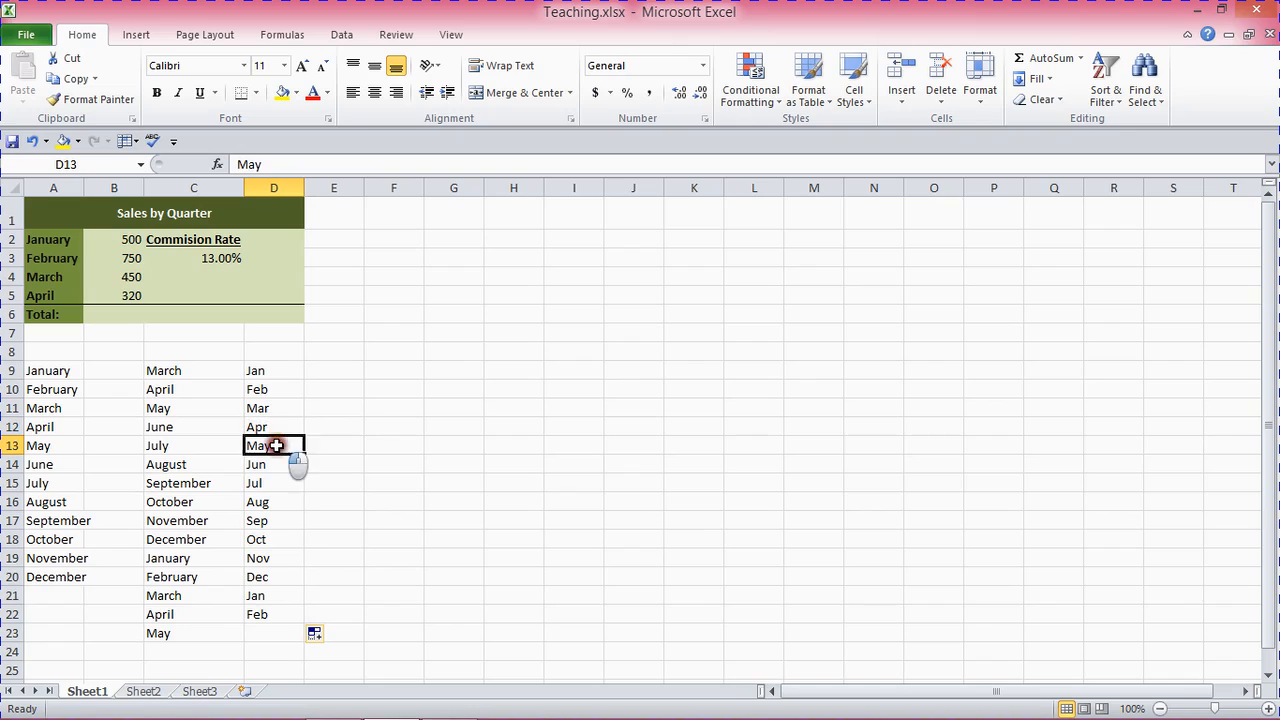
pyautogui.click(279, 465)
pyautogui.click(278, 485)
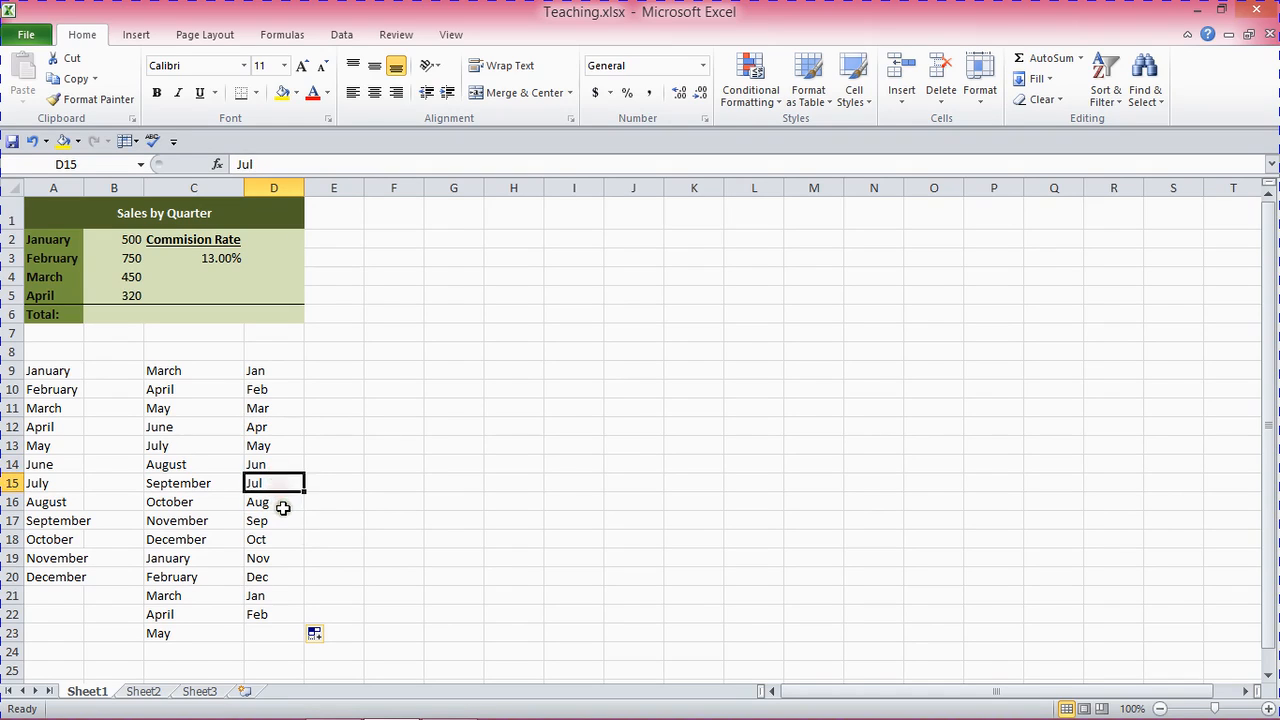
pyautogui.click(281, 502)
pyautogui.click(283, 521)
pyautogui.click(282, 541)
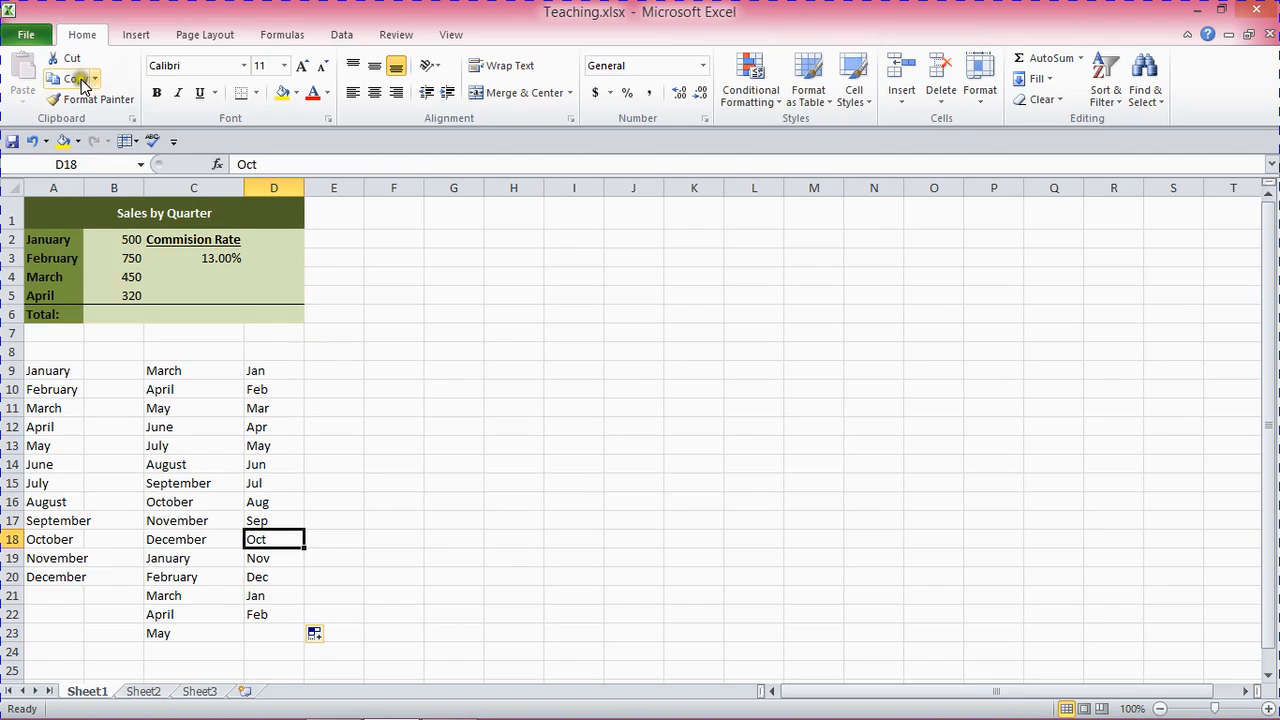
# Step: Open the custom lists editor from the advanced Excel options for sorts and fill sequences
pyautogui.moveTo(10, 52)
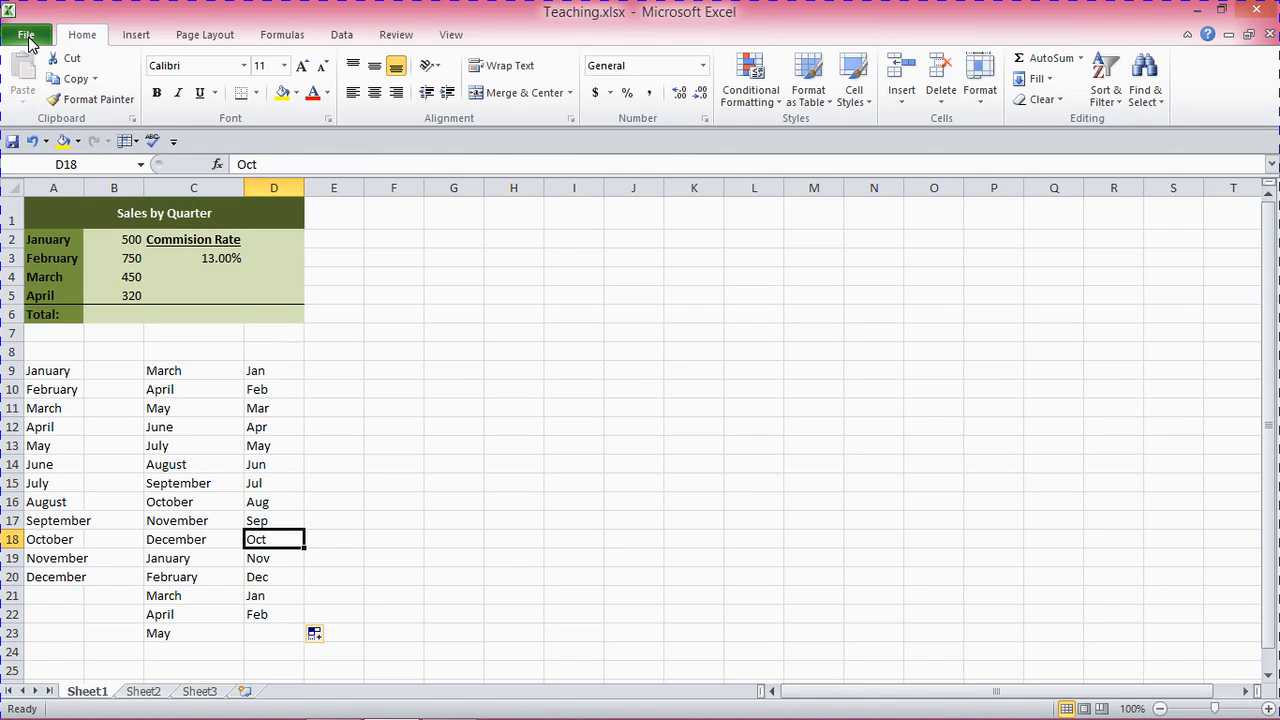
pyautogui.click(27, 38)
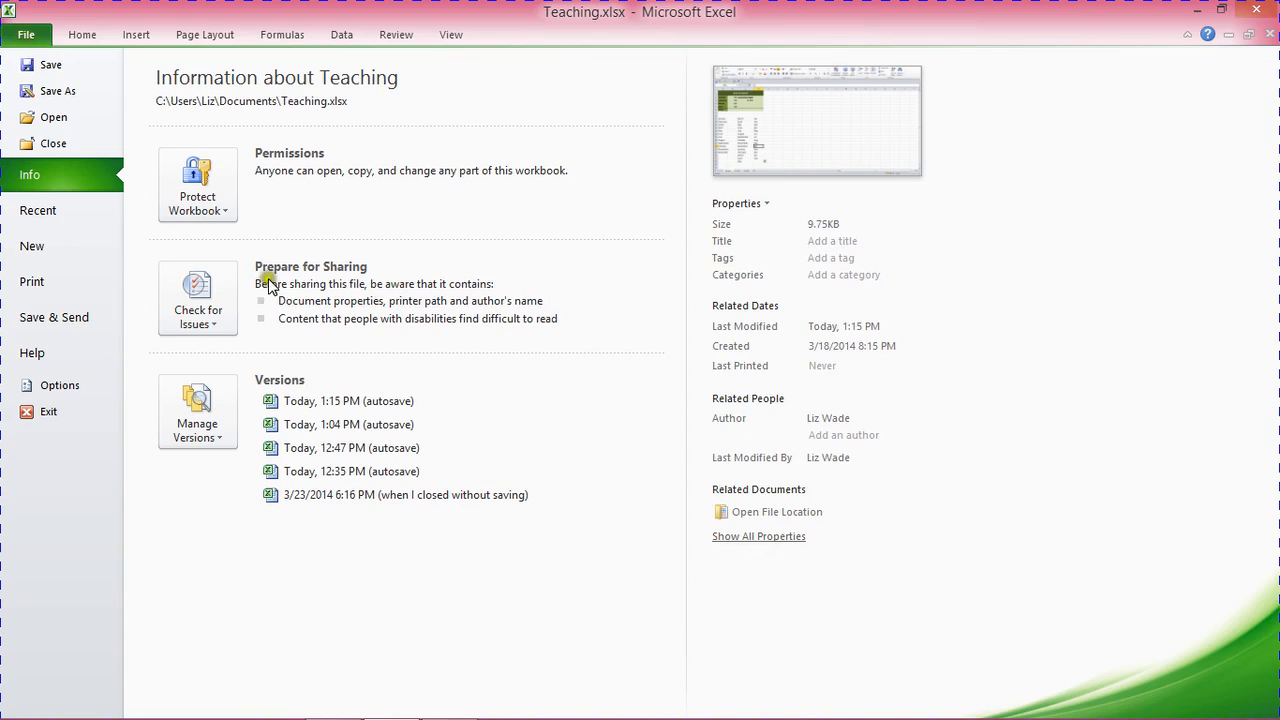
pyautogui.click(80, 388)
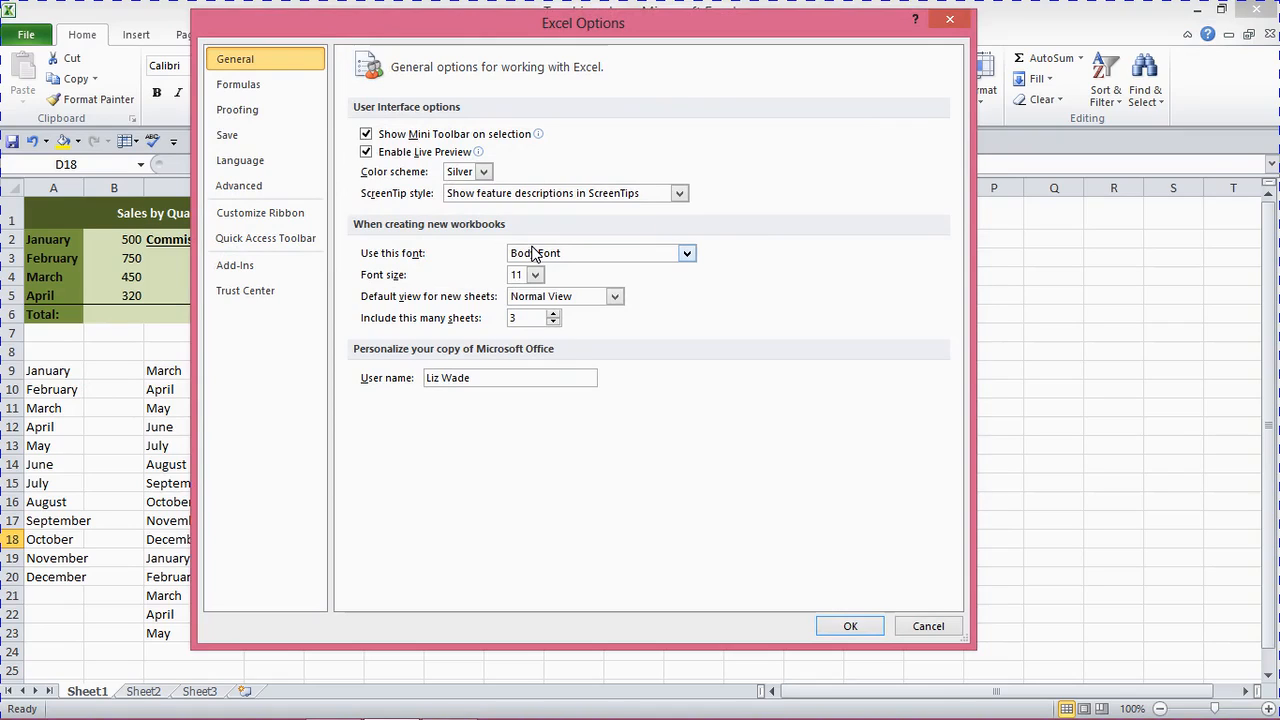
pyautogui.click(254, 185)
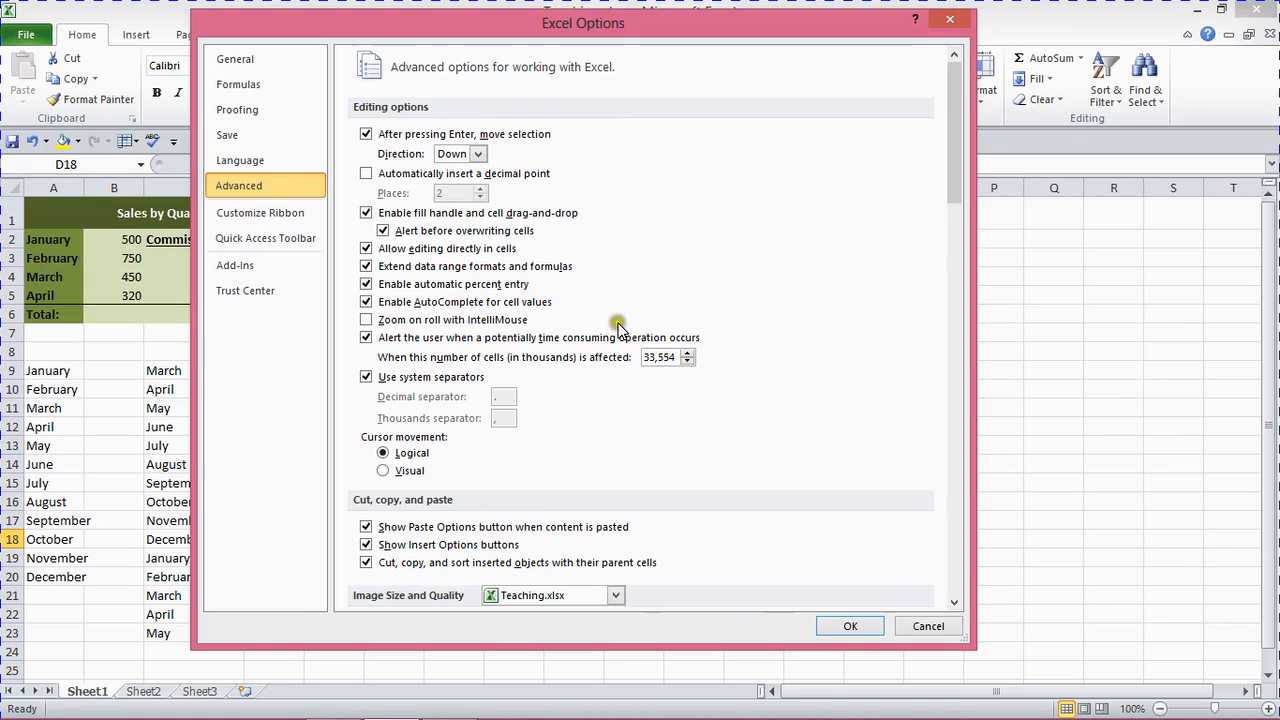
pyautogui.click(952, 94)
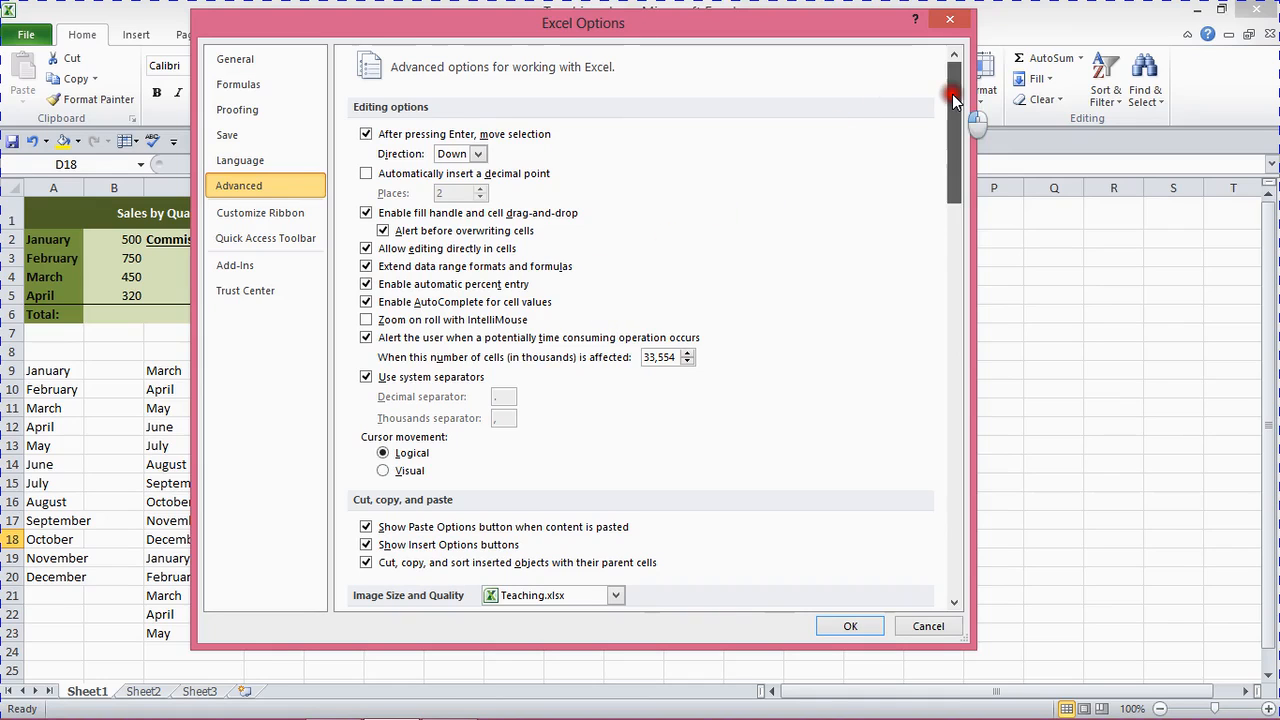
pyautogui.moveTo(952, 94); pyautogui.dragTo(966, 512)
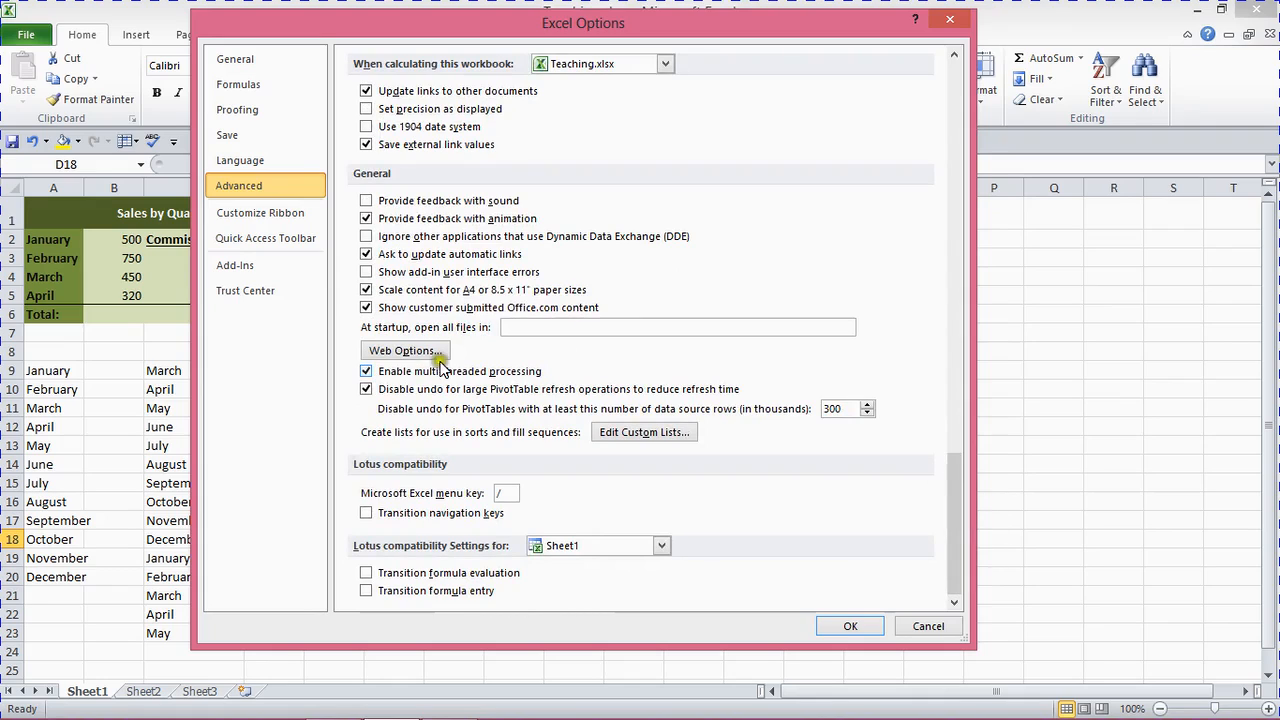
pyautogui.click(620, 434)
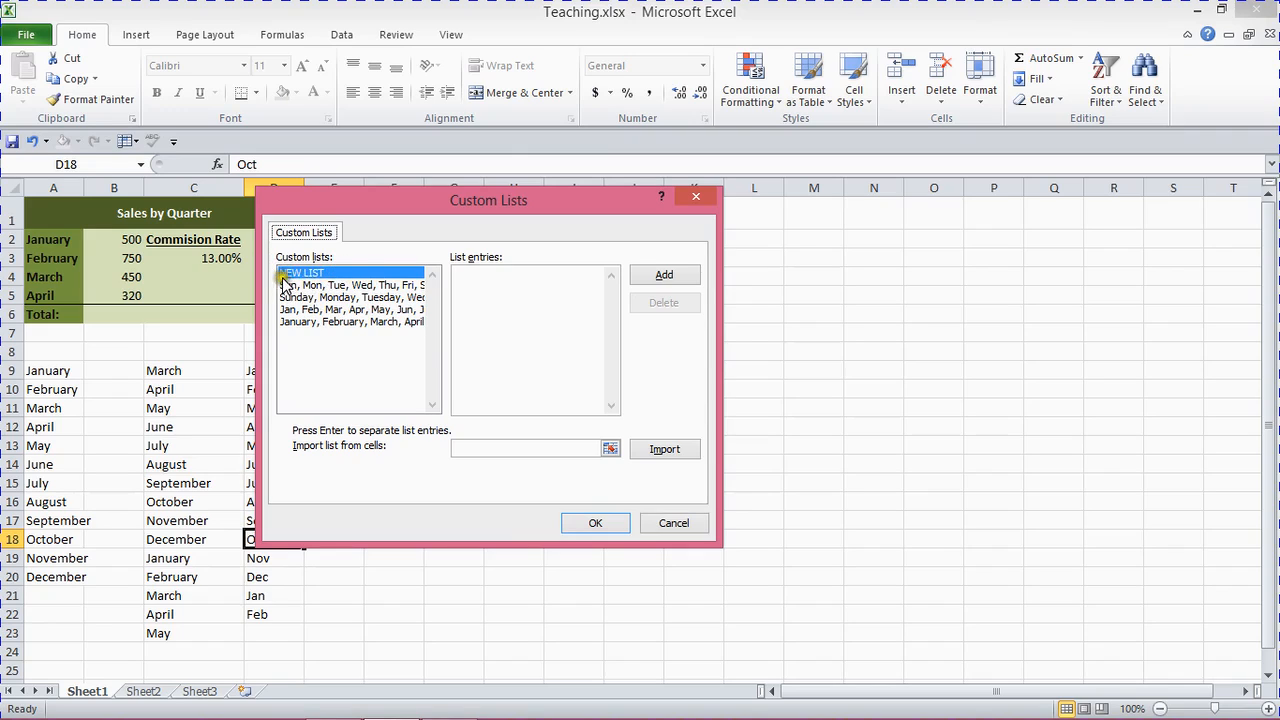
# Step: Review the entries of each built-in weekday and month list, in both short and full forms
pyautogui.click(357, 285)
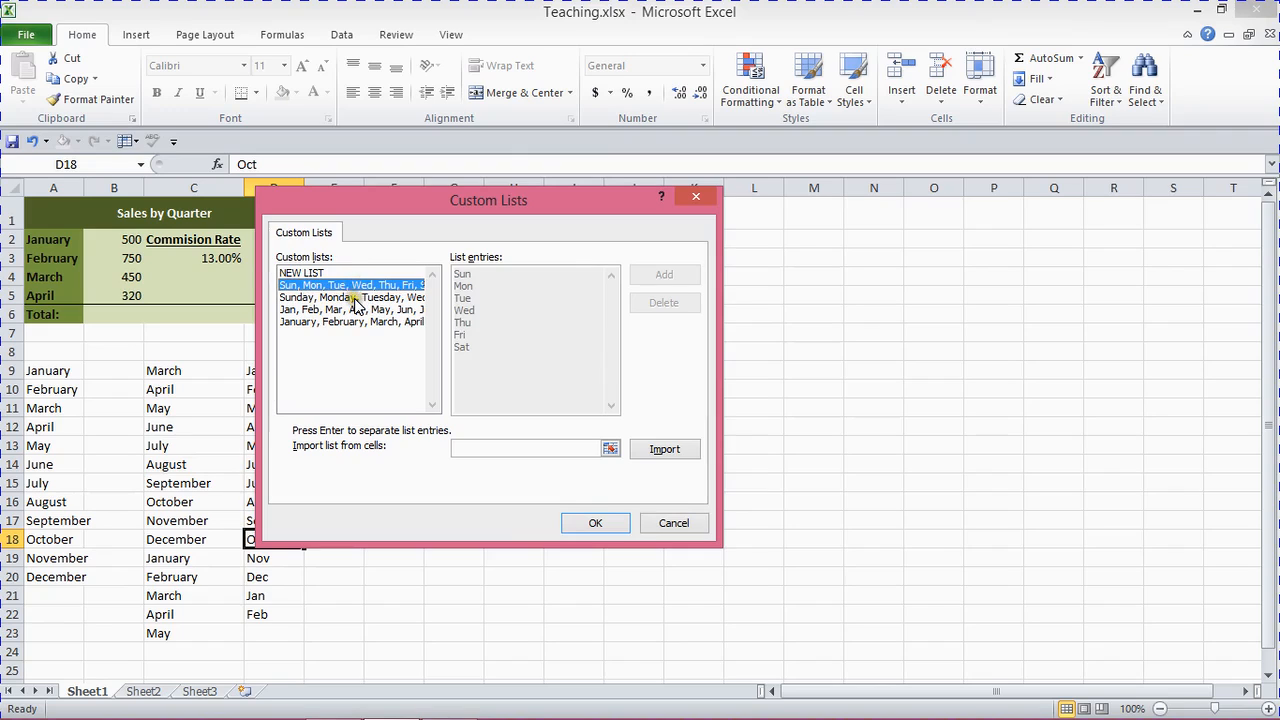
pyautogui.click(353, 297)
pyautogui.click(353, 309)
pyautogui.click(353, 321)
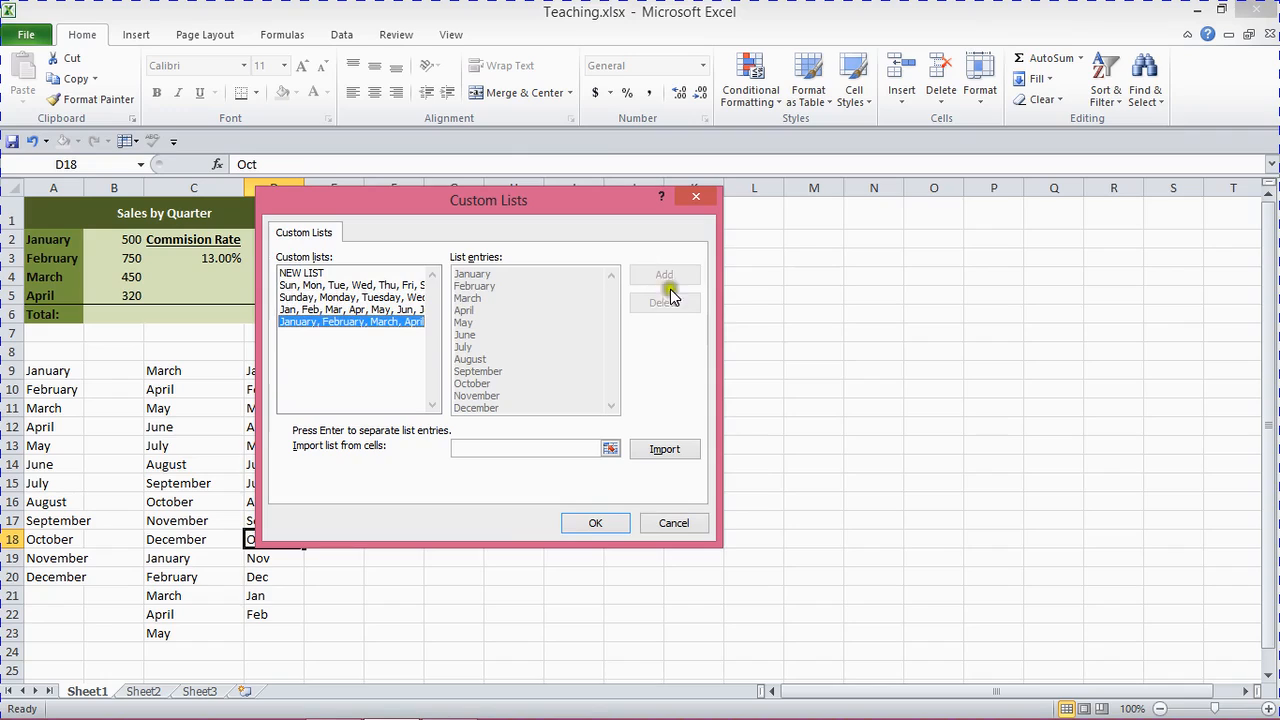
# Step: Add a custom list with entries Name, Address, City, State, Zip Code, Phone Number and Email Address, and accept the Excel options
pyautogui.click(300, 275)
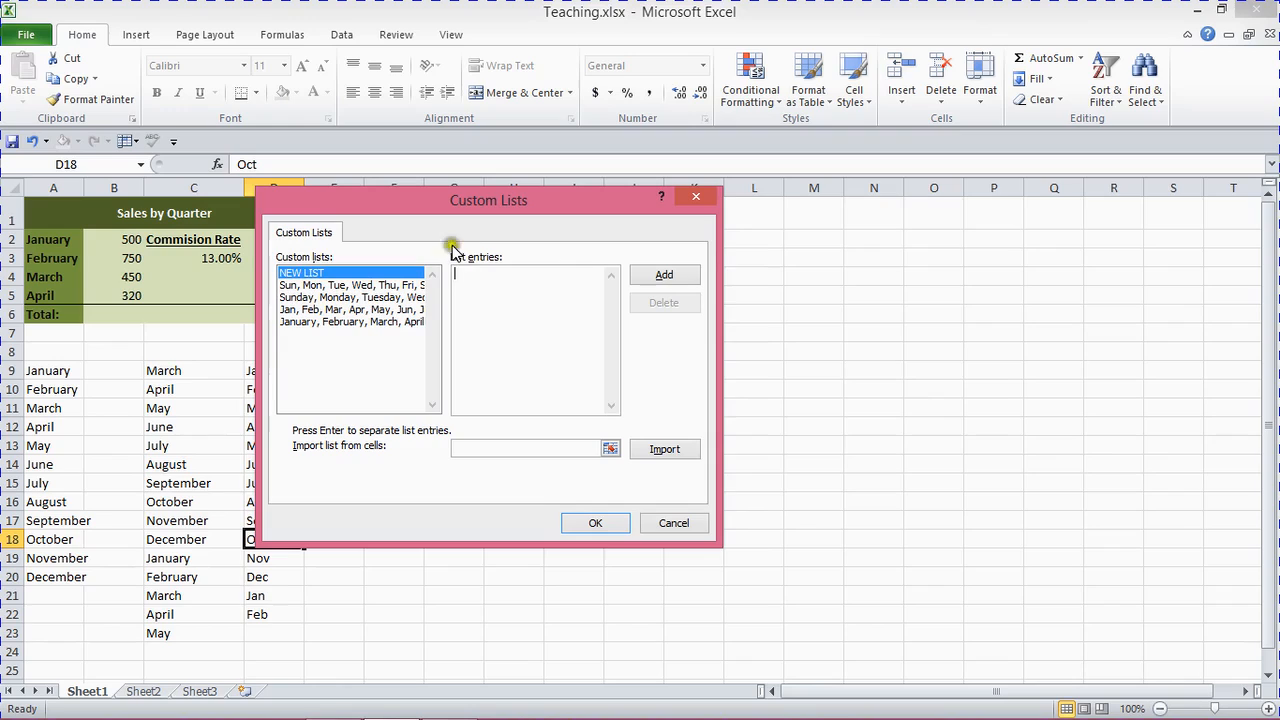
pyautogui.click(660, 277)
pyautogui.click(660, 279)
pyautogui.write(',')
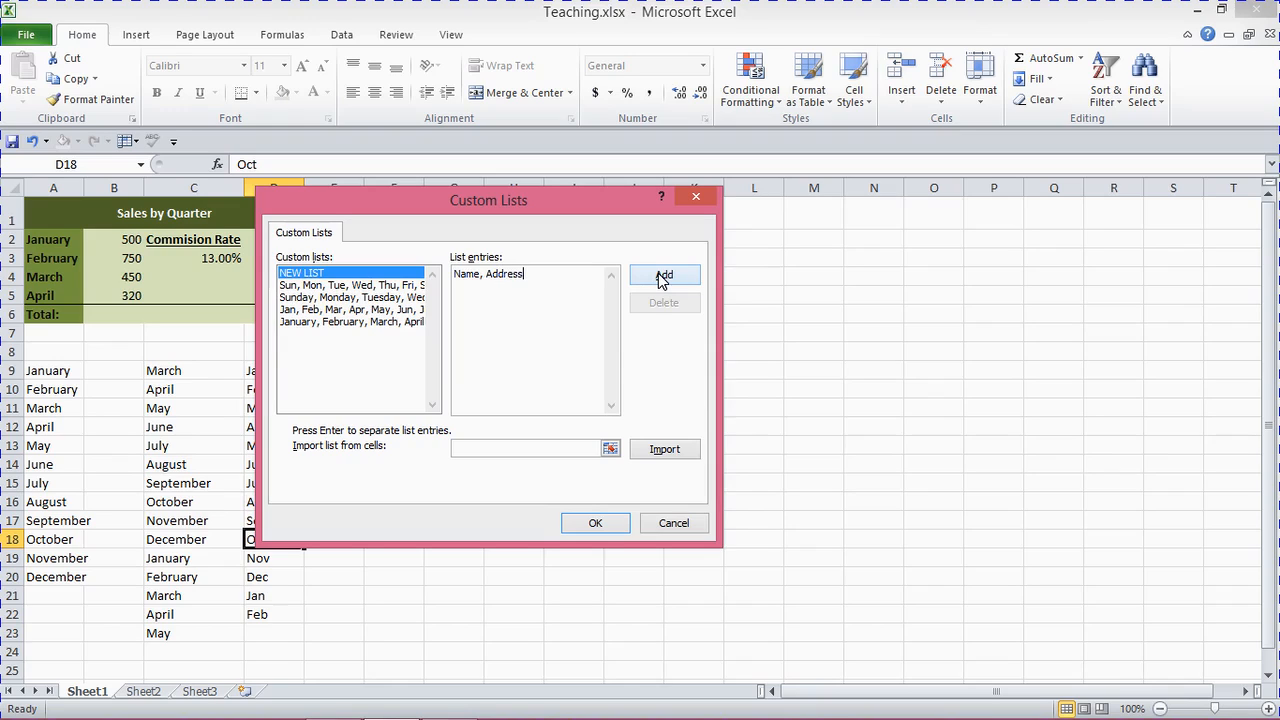
pyautogui.write(' Address, City,')
pyautogui.write('State,Zip Code,')
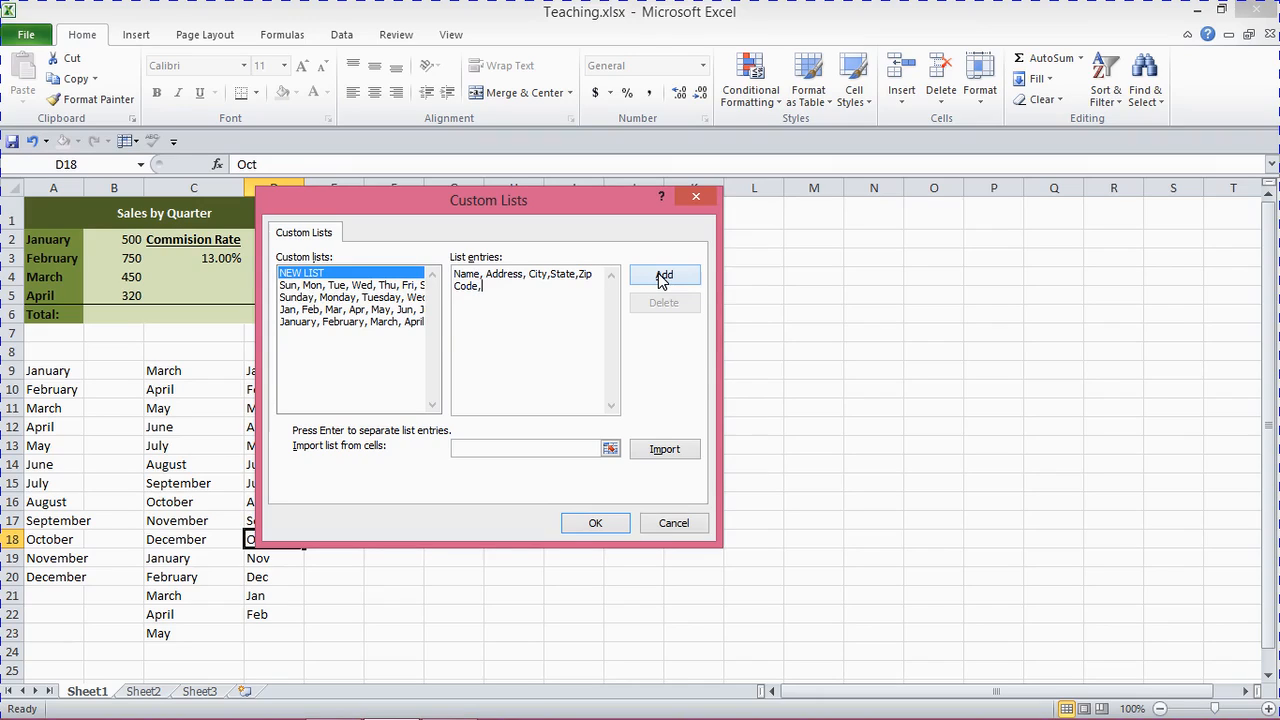
pyautogui.write(' Phone Number, Email Address')
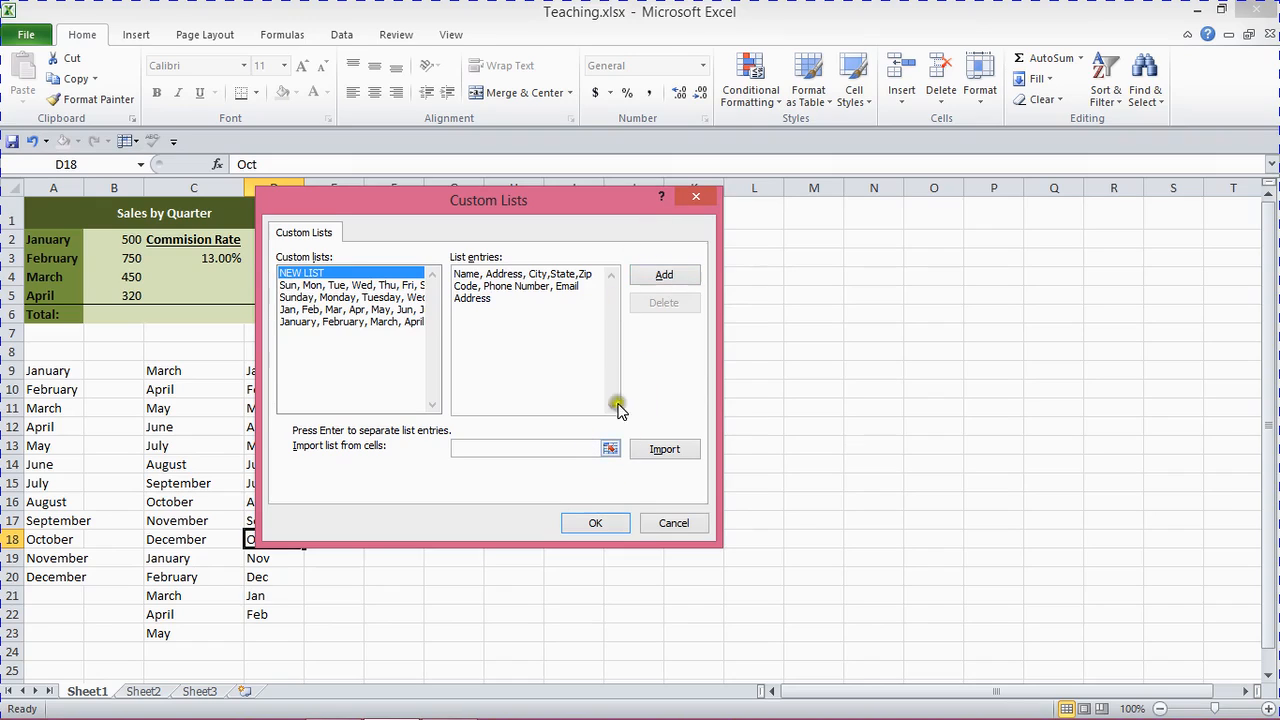
pyautogui.click(657, 275)
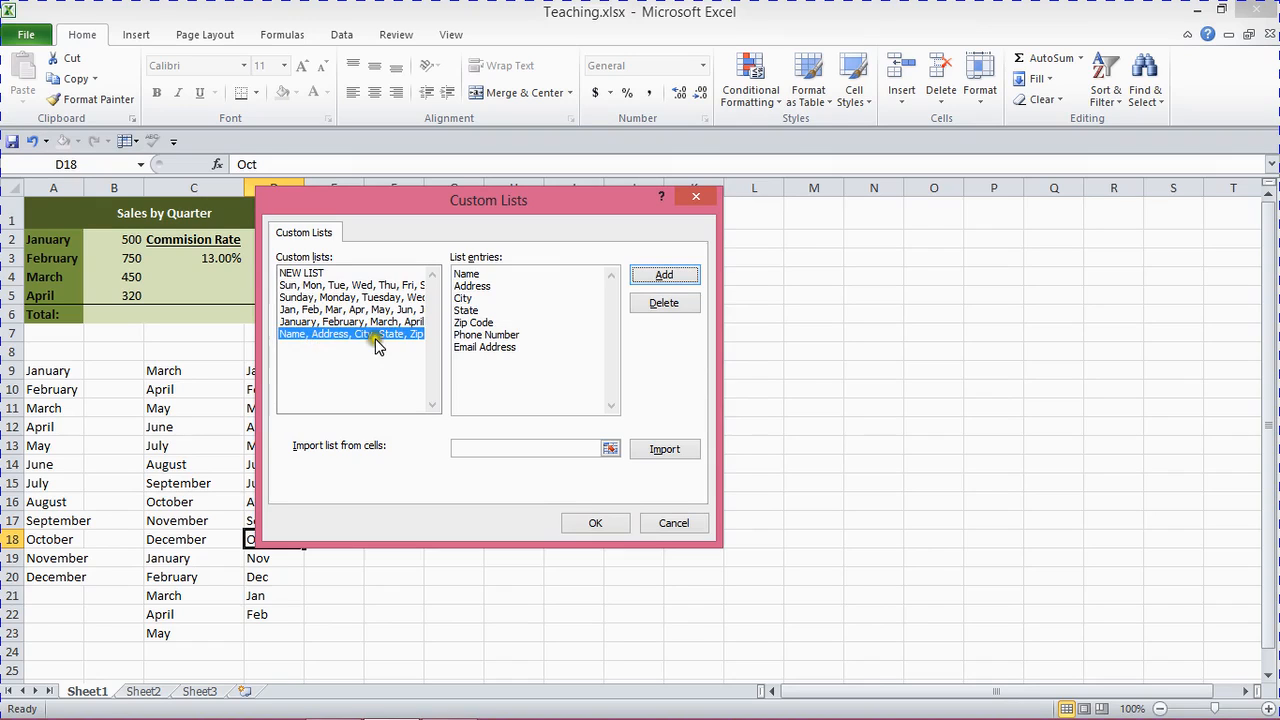
pyautogui.click(597, 522)
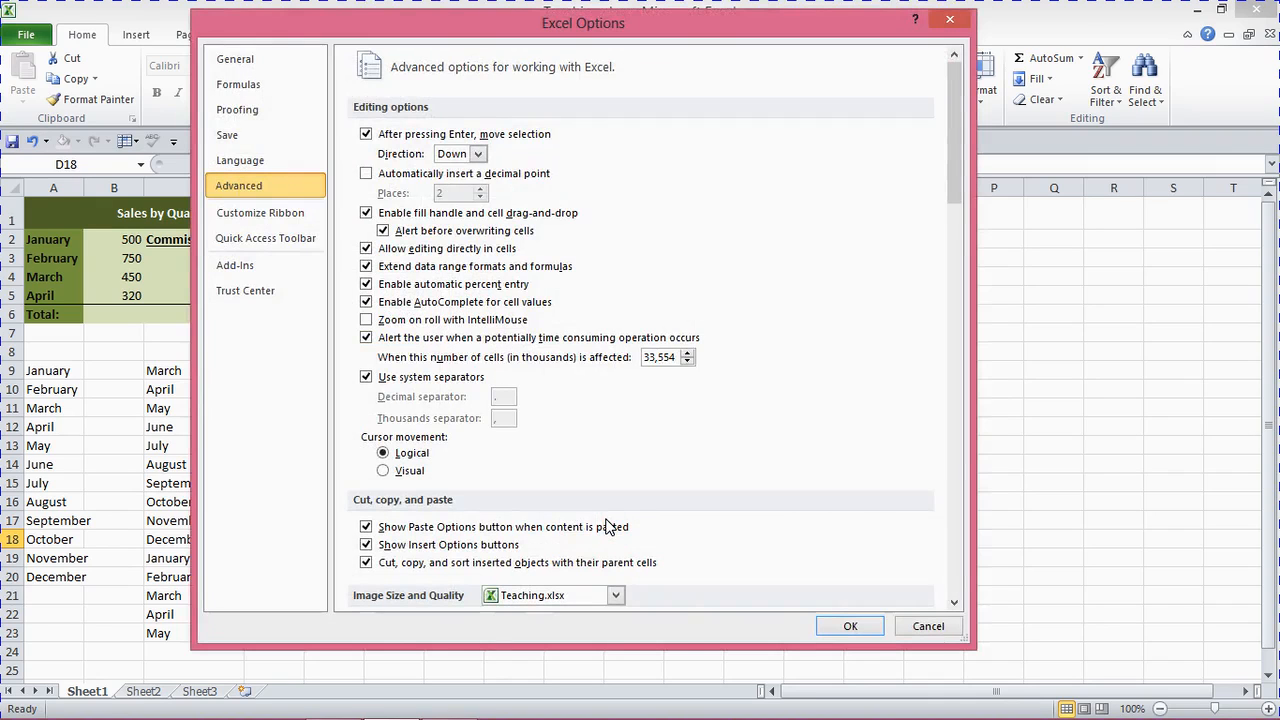
pyautogui.click(847, 627)
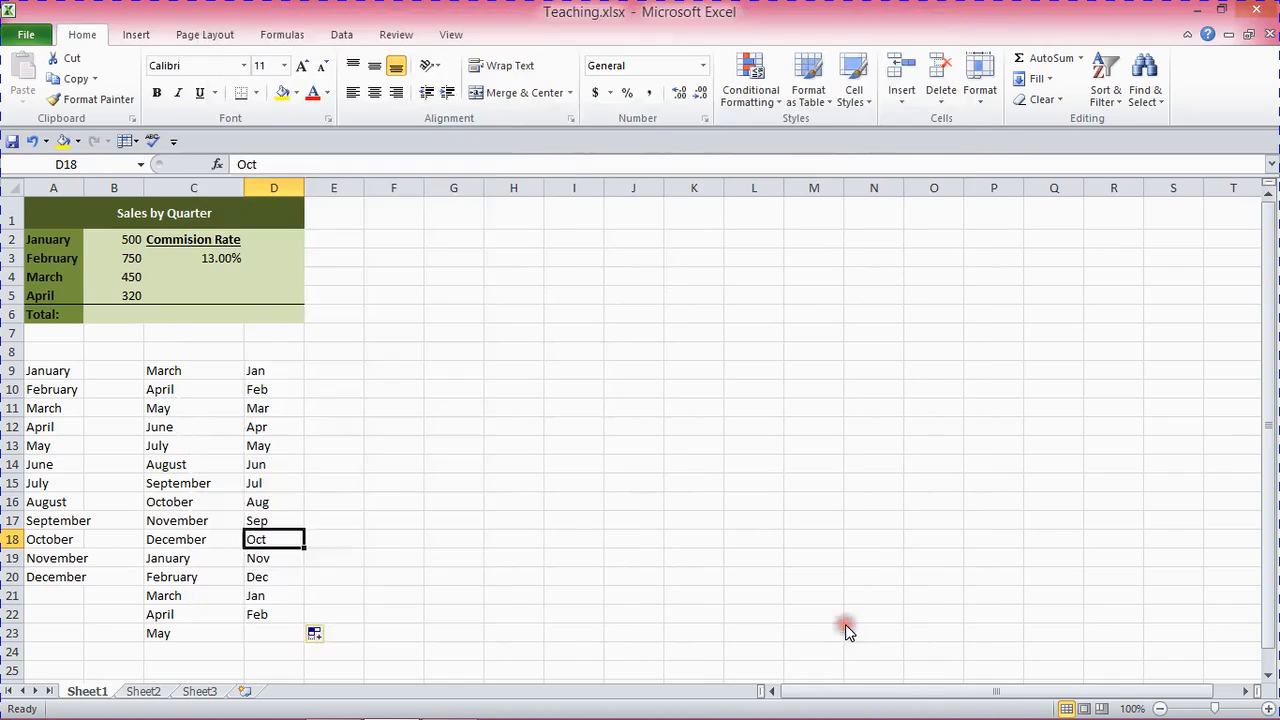
# Step: Enter the heading Name in cell G2 as the first entry of the new custom list
pyautogui.click(466, 241)
pyautogui.moveTo(466, 241); pyautogui.dragTo(574, 239)
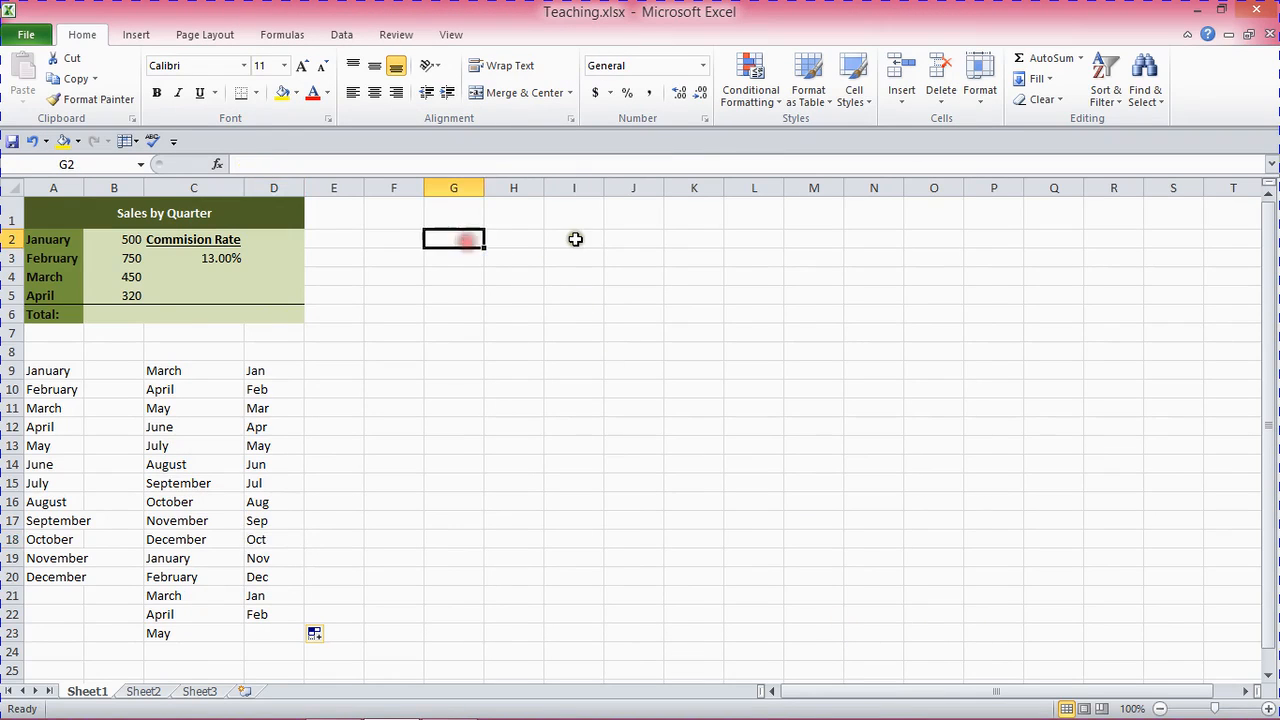
pyautogui.write('Name')
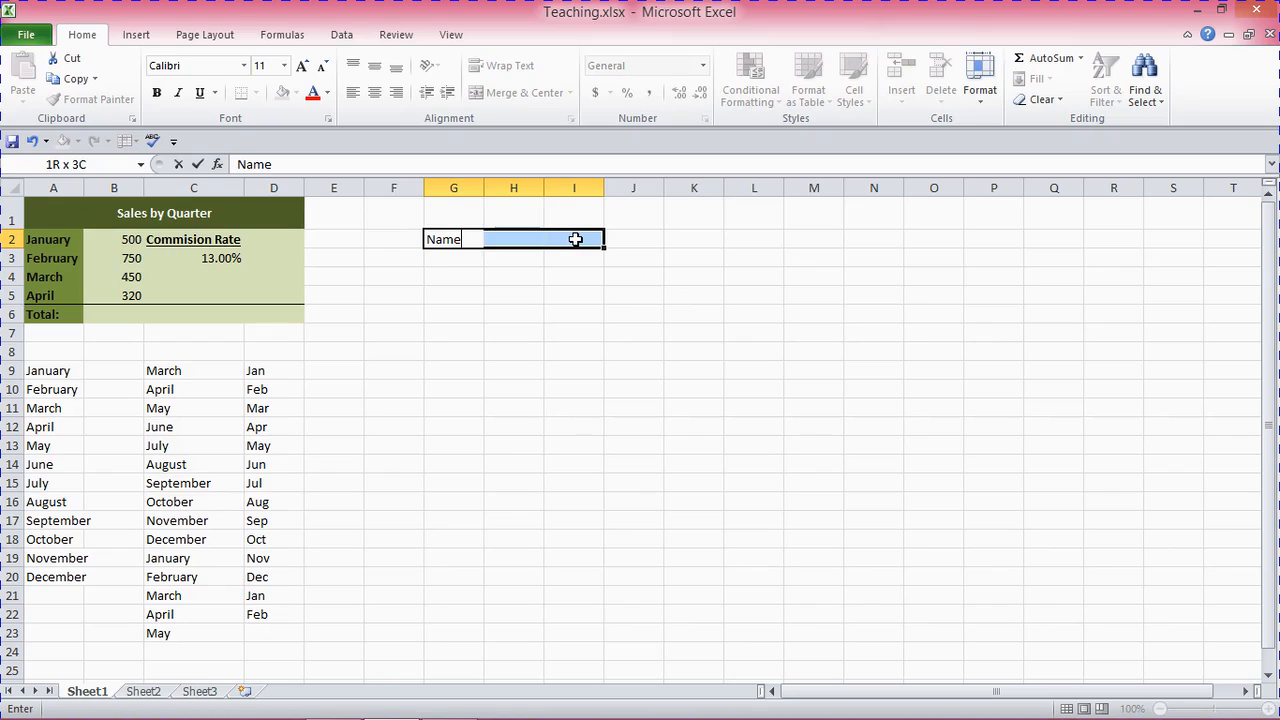
pyautogui.press('Tab')
pyautogui.click(512, 277)
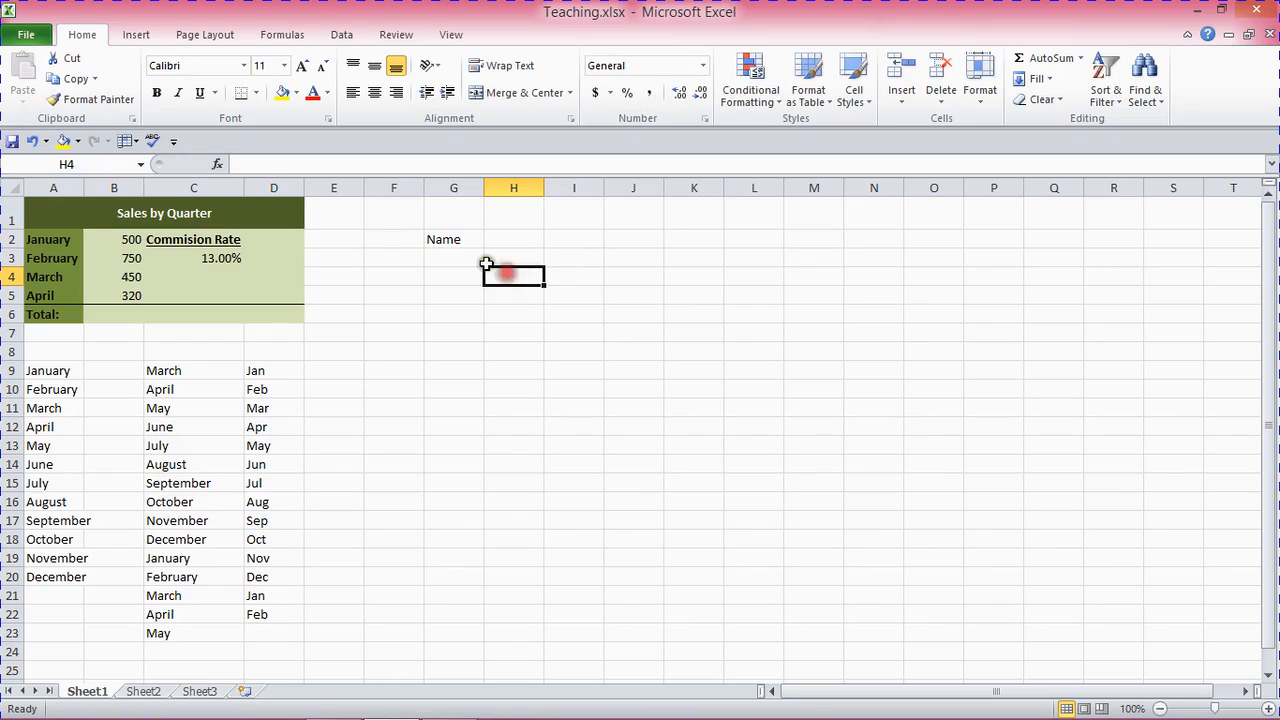
# Step: Fill the custom list down from G2 through G8 and widen column G to fit its entries
pyautogui.click(472, 241)
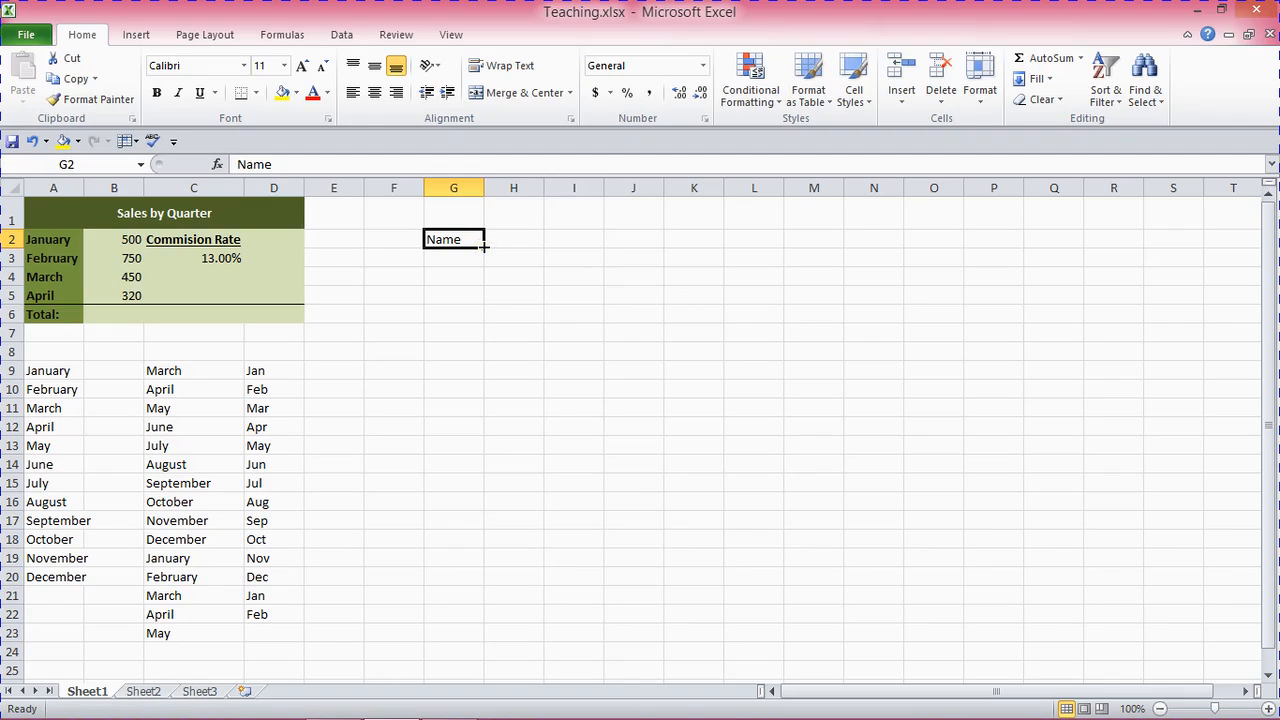
pyautogui.moveTo(483, 246); pyautogui.dragTo(489, 362)
pyautogui.click(497, 386)
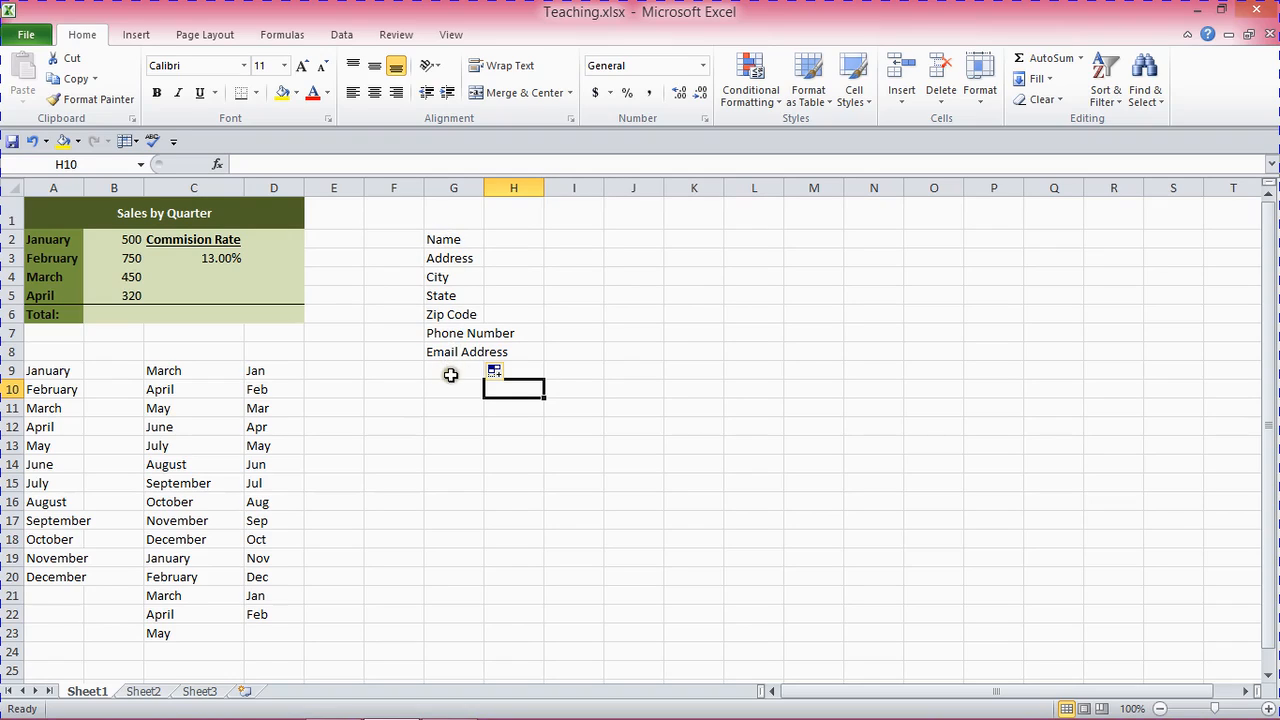
pyautogui.click(456, 371)
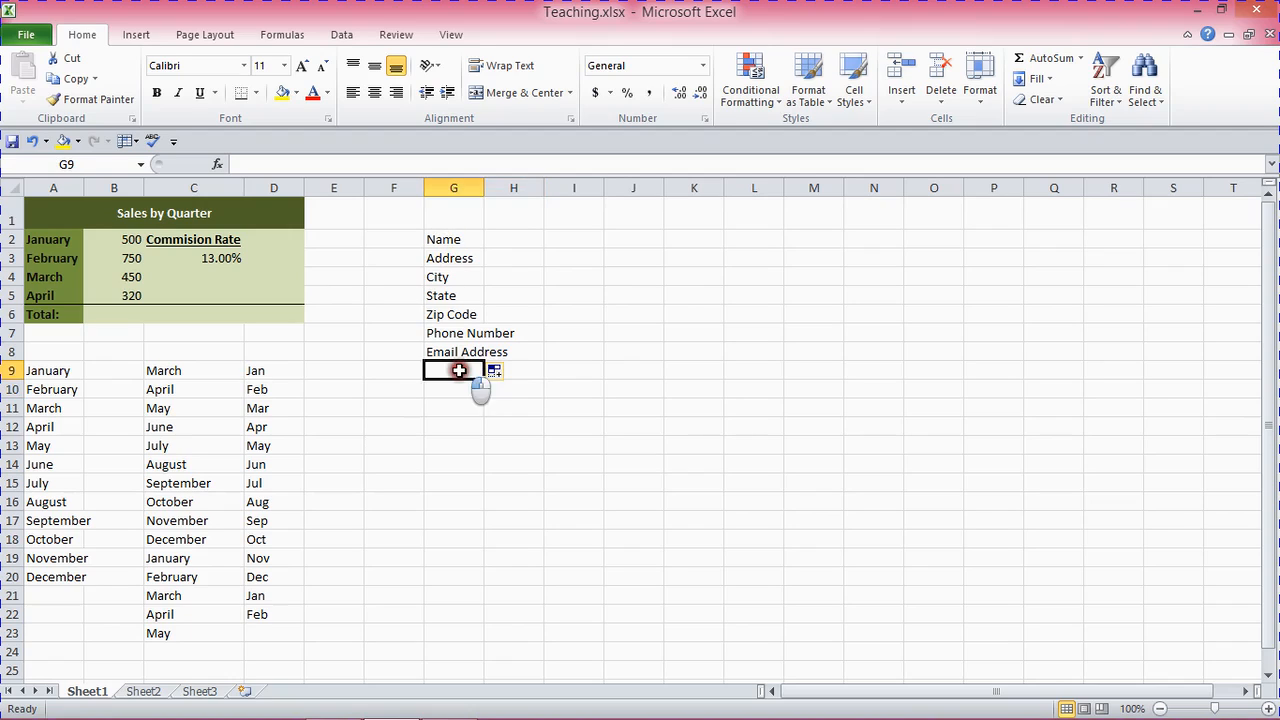
pyautogui.moveTo(484, 190); pyautogui.dragTo(520, 235)
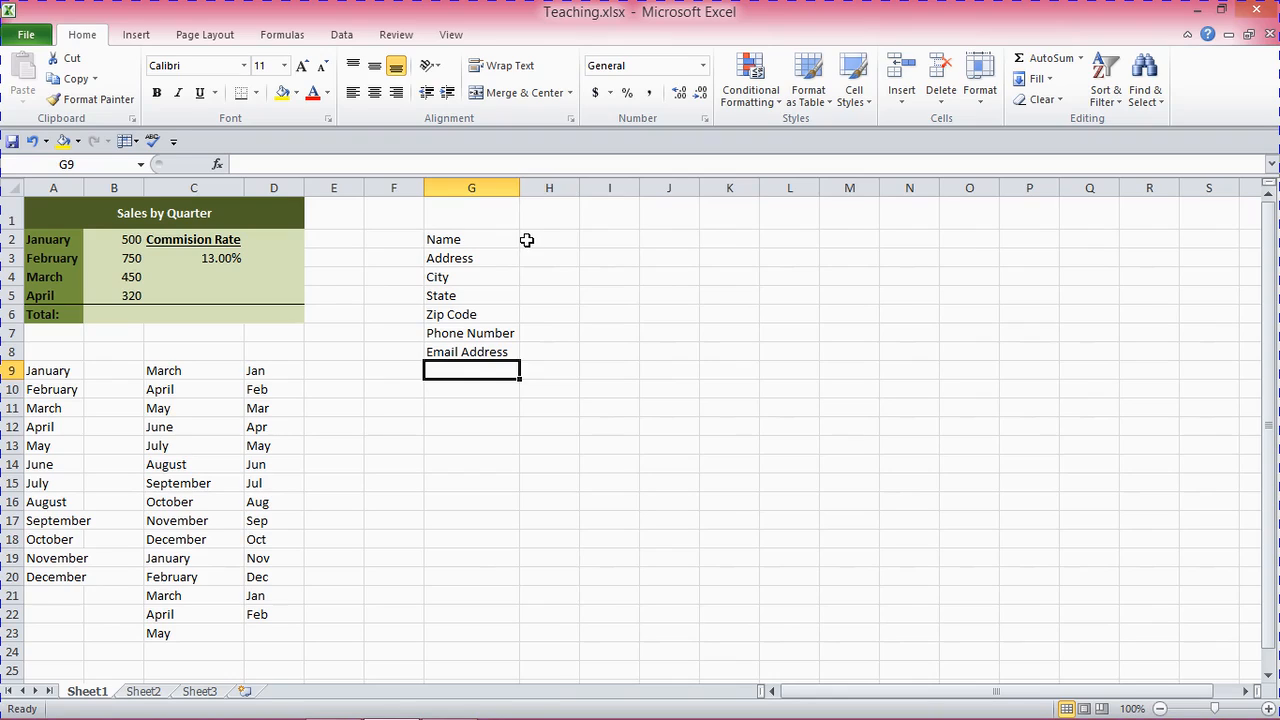
# Step: Enter the numbers 3, 6 and 9 in cells I2, I3 and I4
pyautogui.click(617, 240)
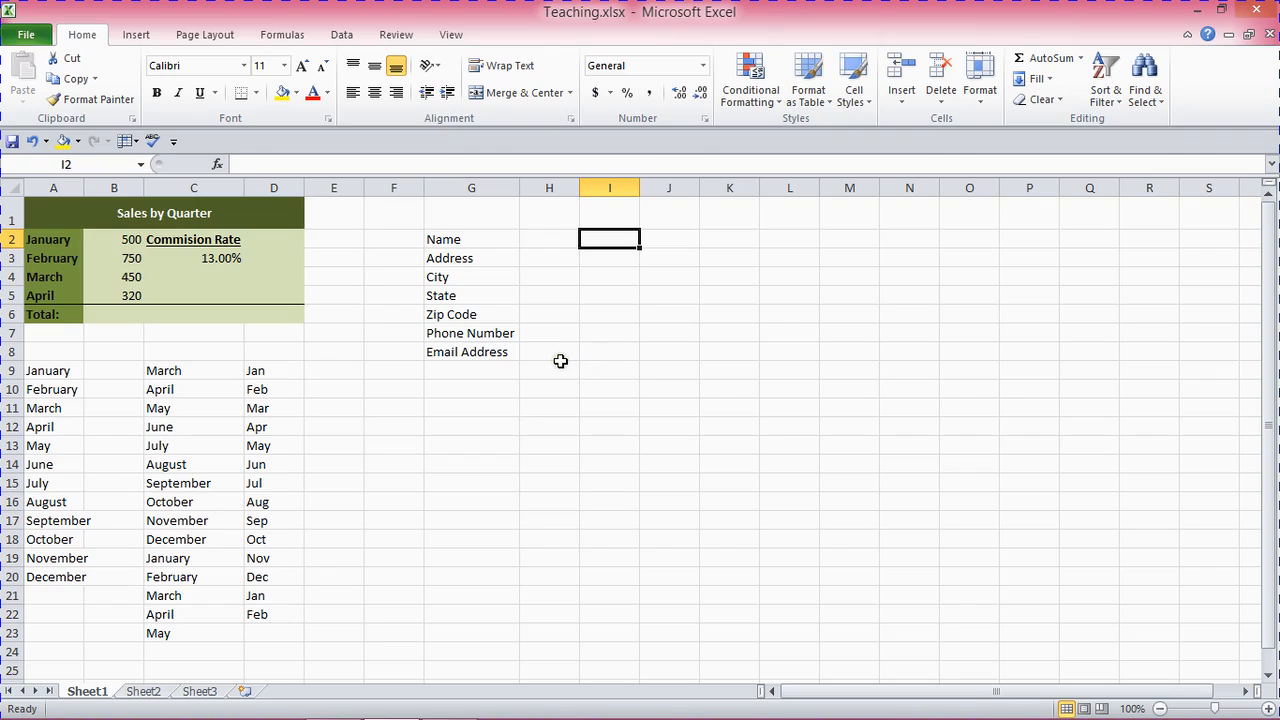
pyautogui.write('3')
pyautogui.press('Return')
pyautogui.write('6')
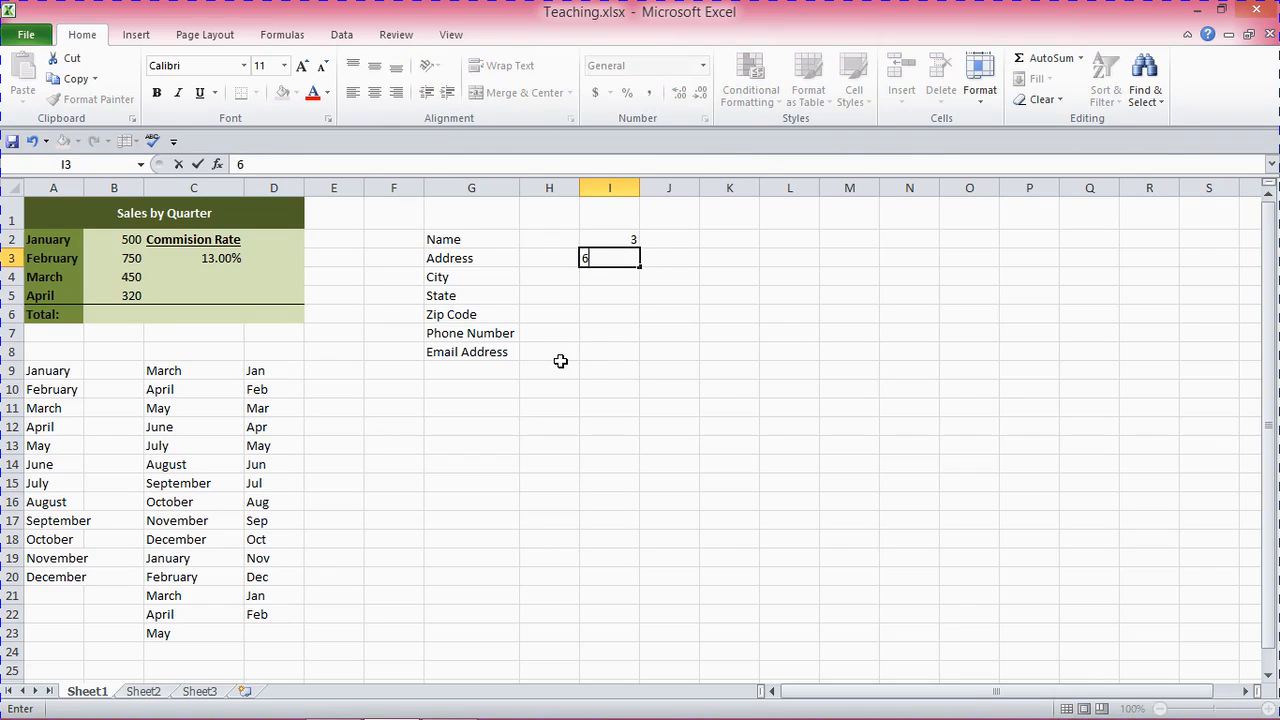
pyautogui.press('Return')
pyautogui.write('9')
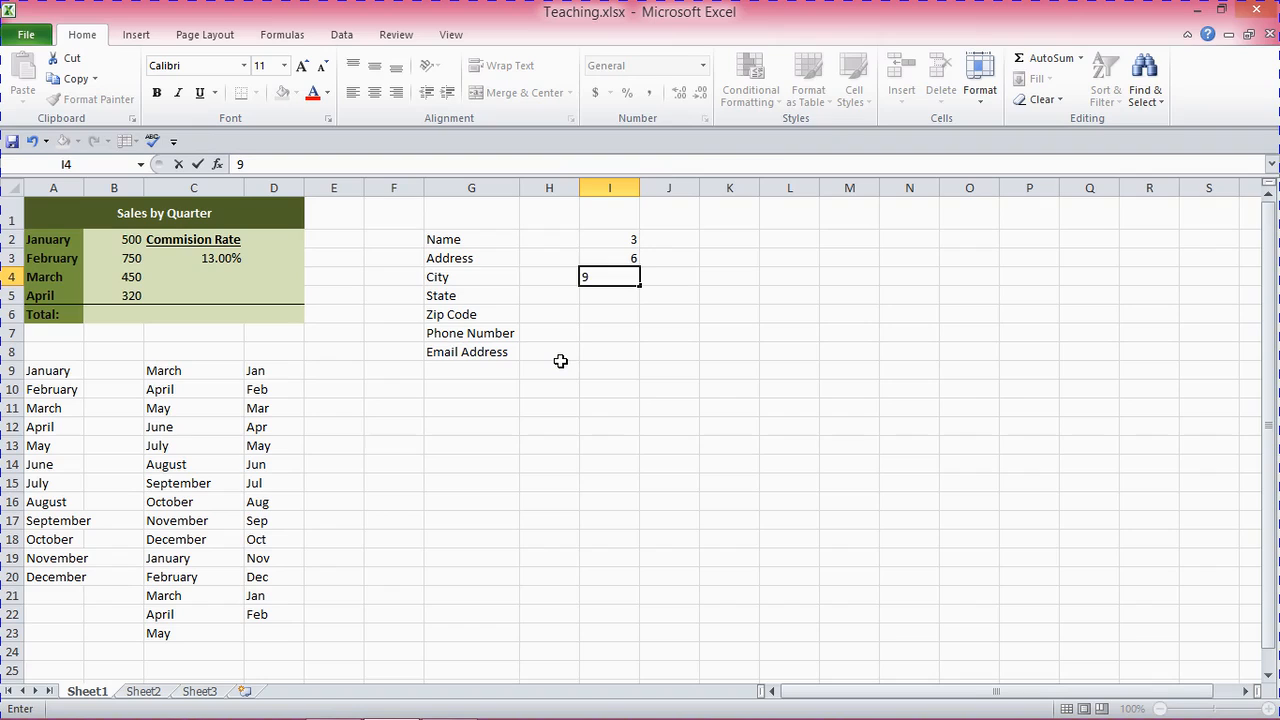
pyautogui.click(594, 332)
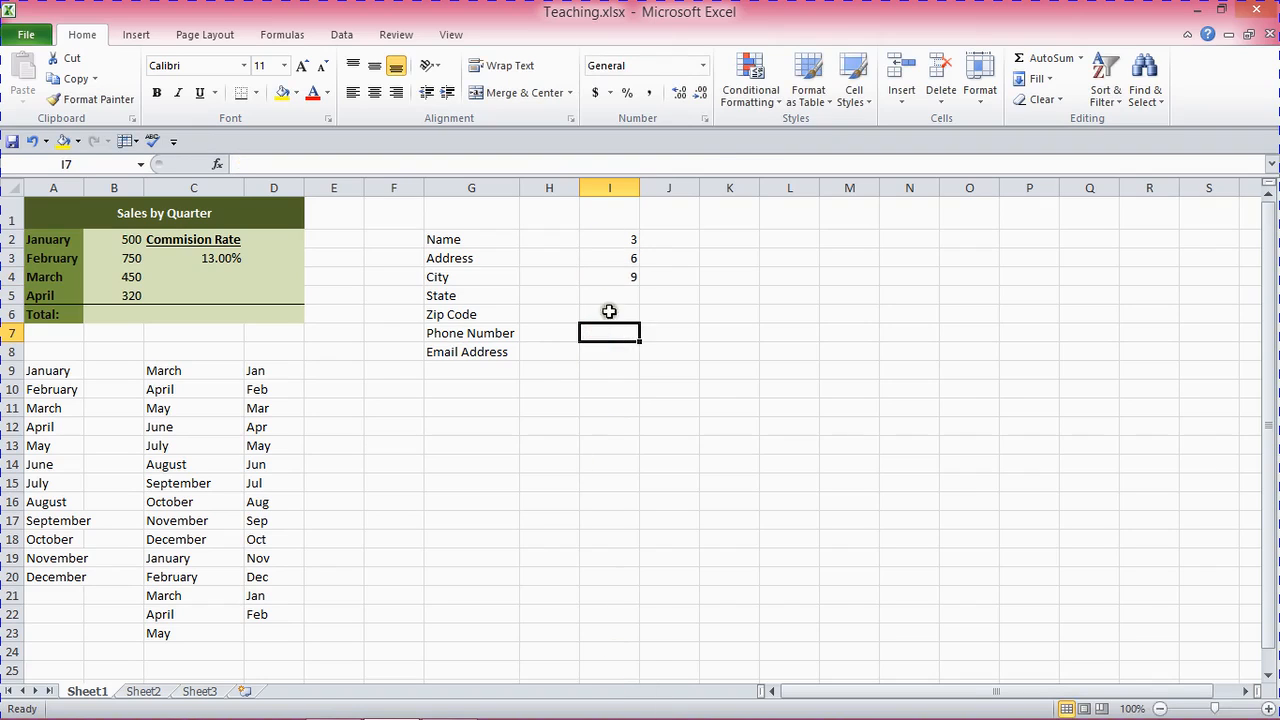
# Step: Try to fill a number series from cell I2 alone down through I9, and undo the fill
pyautogui.click(608, 237)
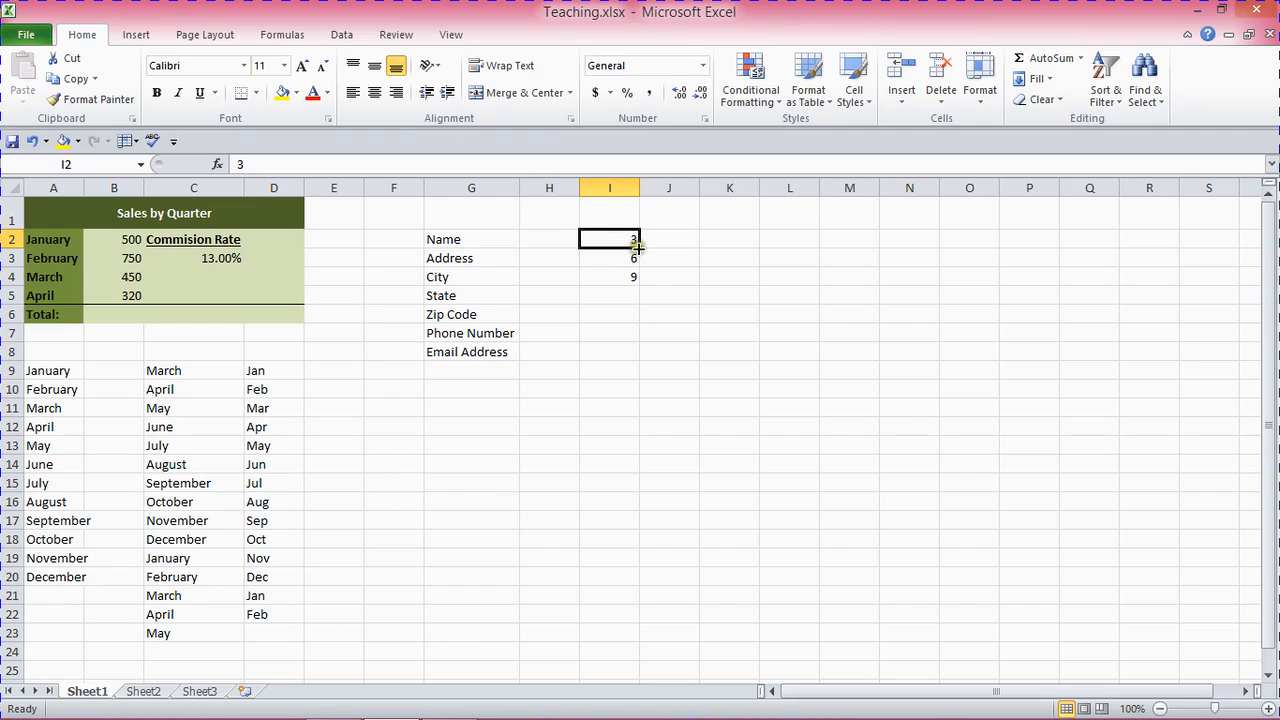
pyautogui.moveTo(640, 246); pyautogui.dragTo(643, 380)
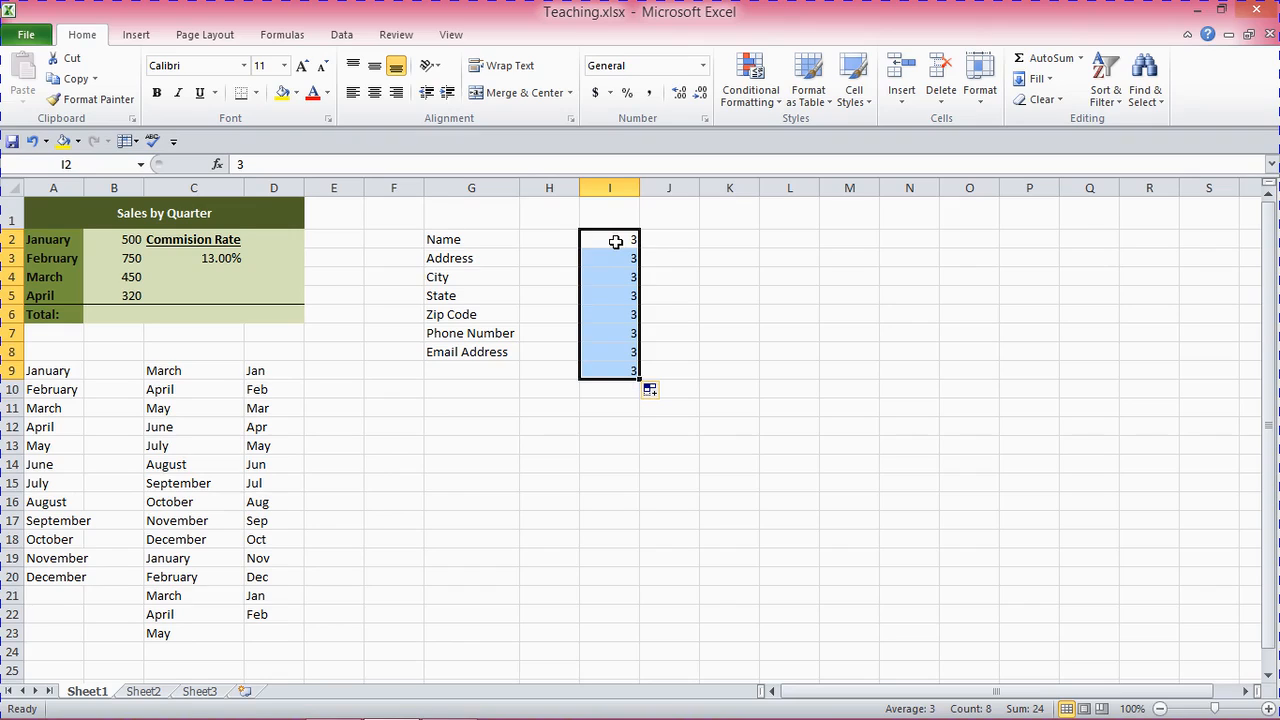
pyautogui.click(32, 143)
# Step: Extend the number series from the two starting cells I2:I3 down through I22
pyautogui.click(601, 260)
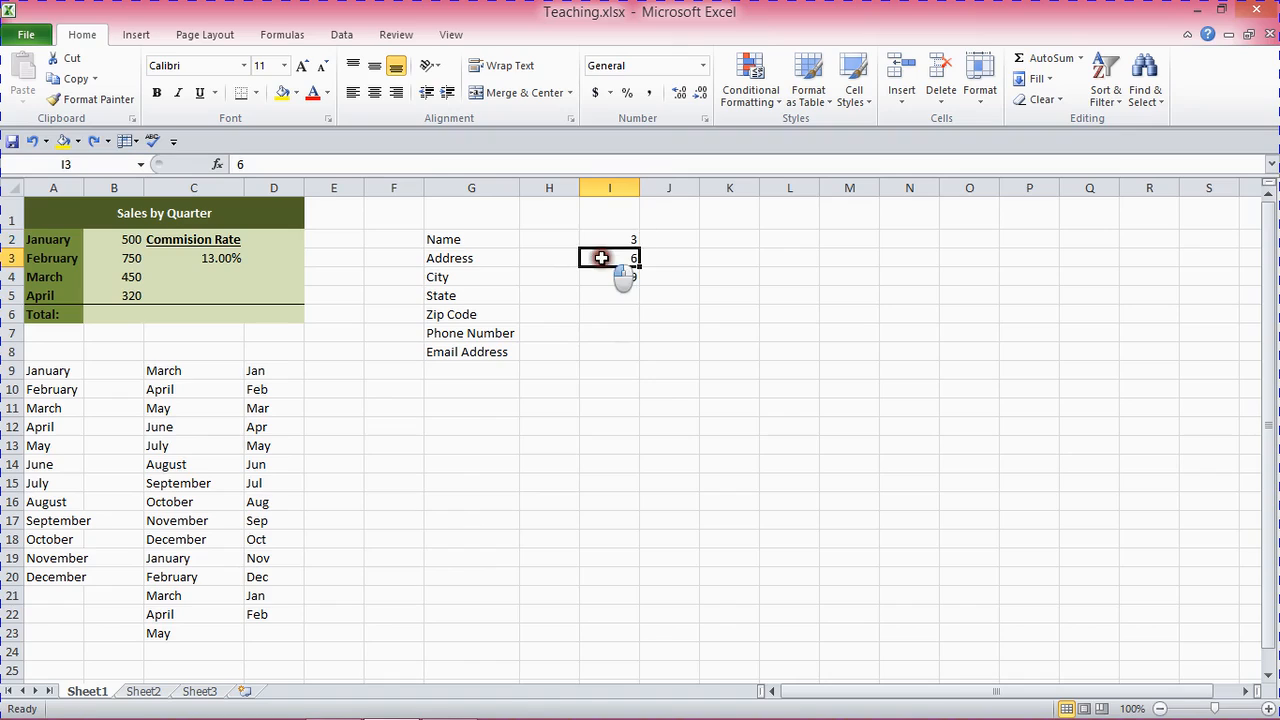
pyautogui.click(601, 242)
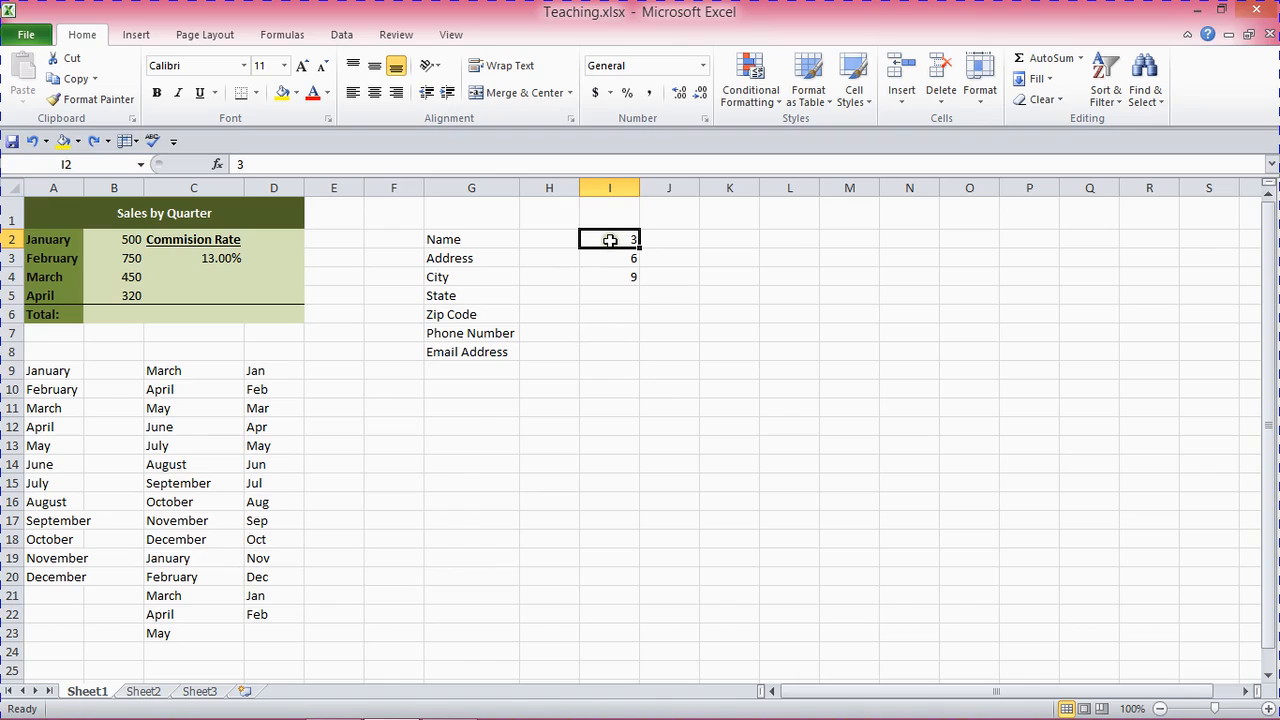
pyautogui.click(610, 238)
pyautogui.click(608, 238)
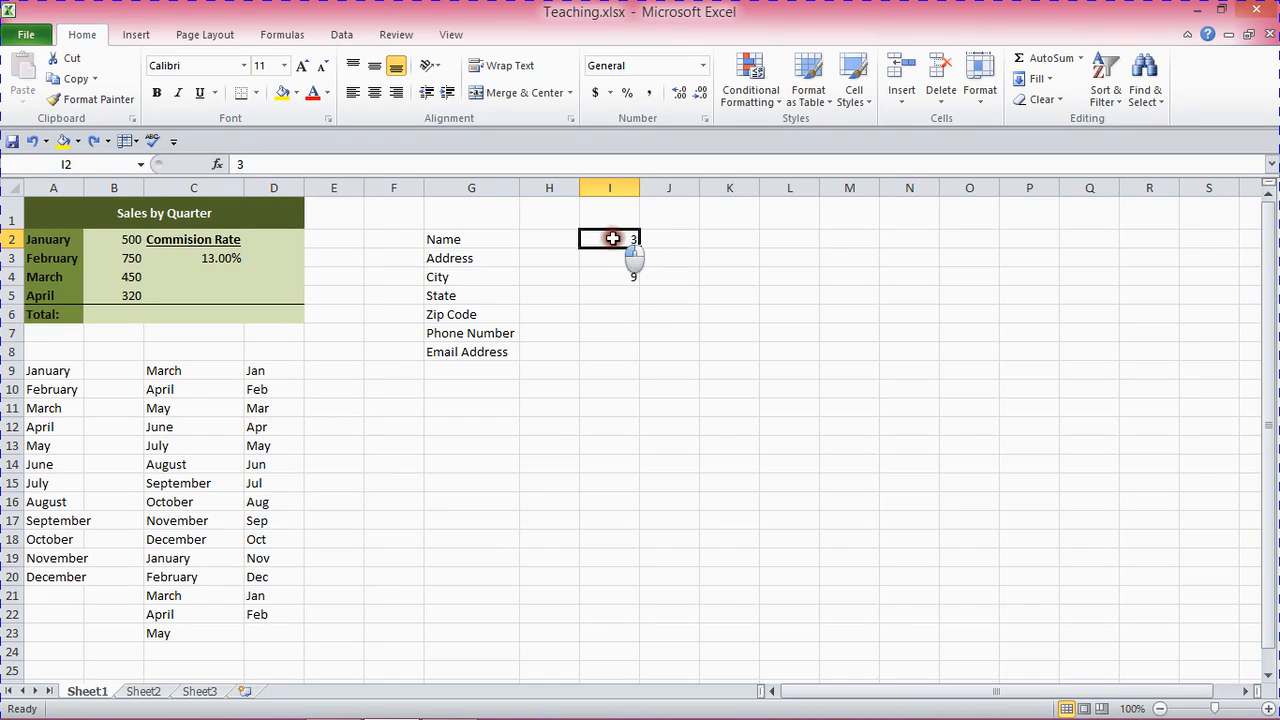
pyautogui.moveTo(612, 238); pyautogui.dragTo(611, 251)
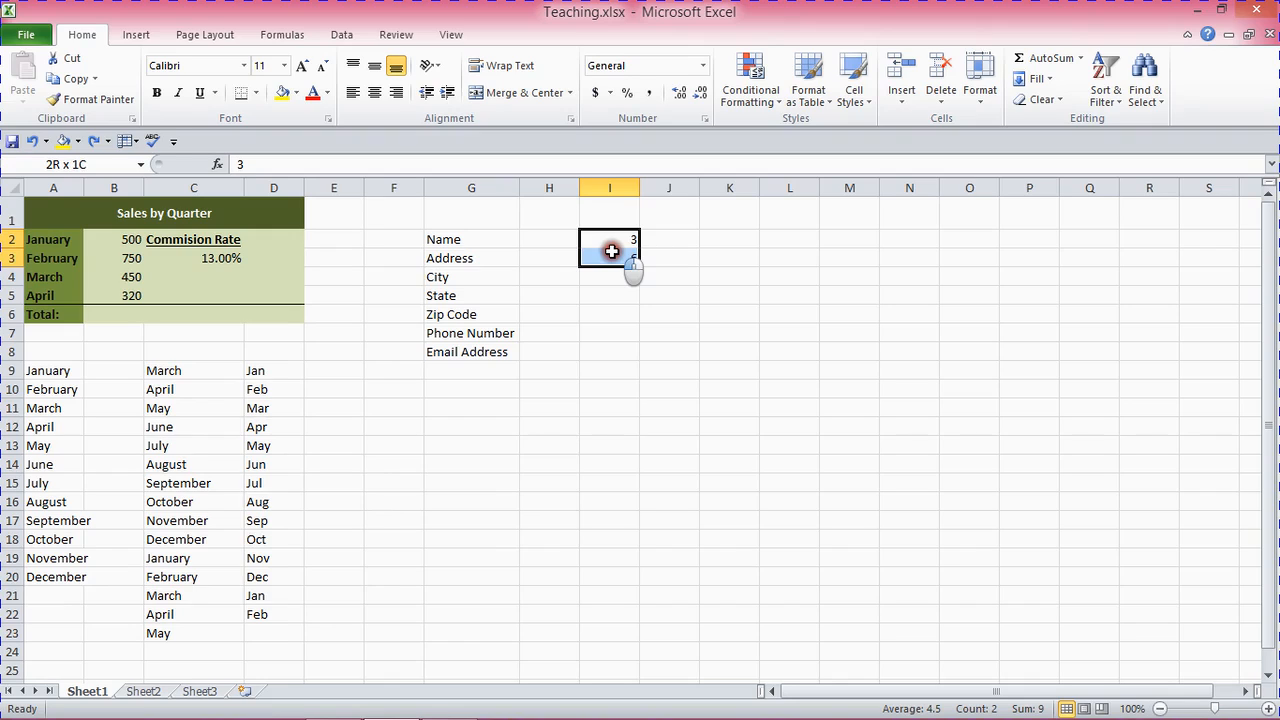
pyautogui.moveTo(612, 251); pyautogui.dragTo(612, 251)
pyautogui.moveTo(639, 267); pyautogui.dragTo(639, 267)
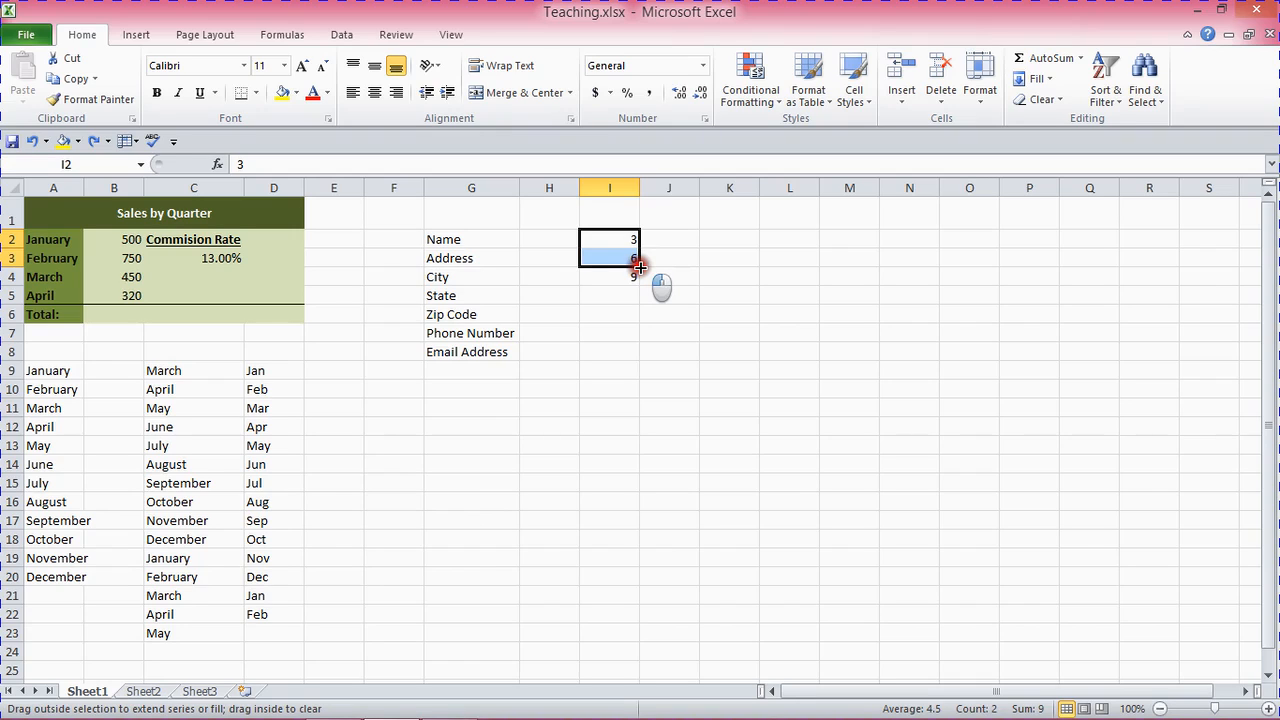
pyautogui.moveTo(639, 267); pyautogui.dragTo(648, 616)
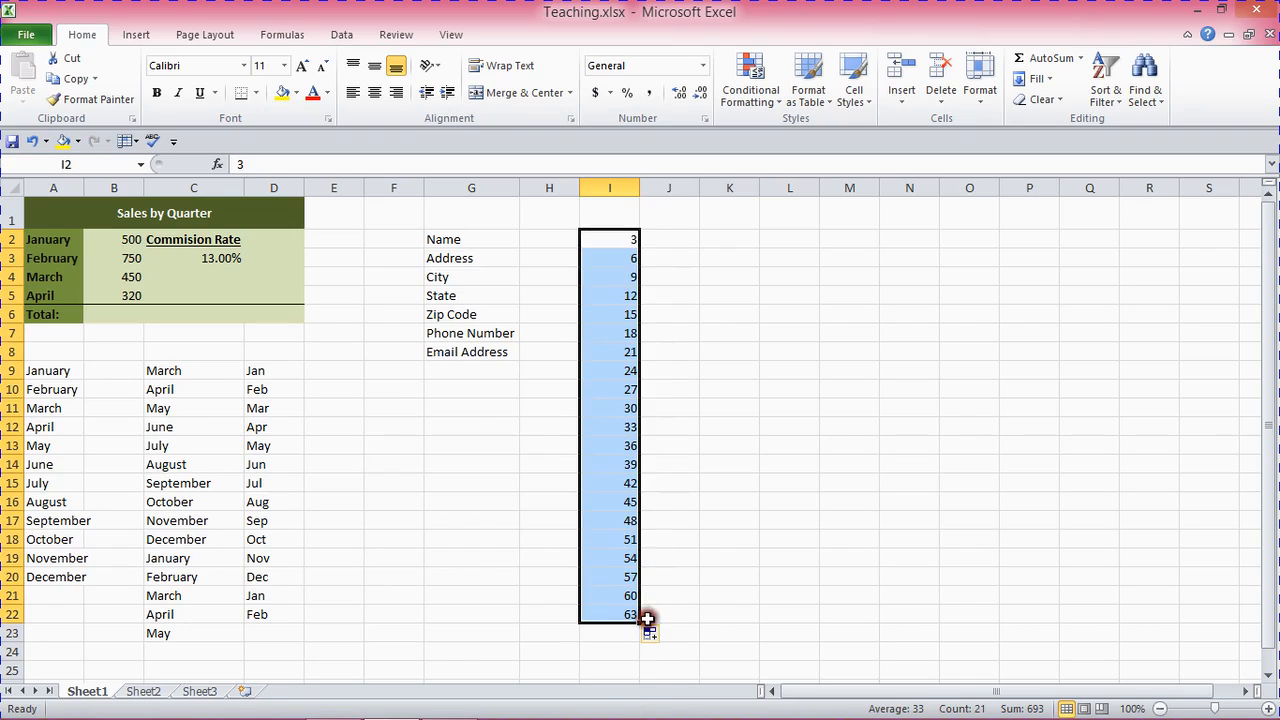
pyautogui.click(692, 354)
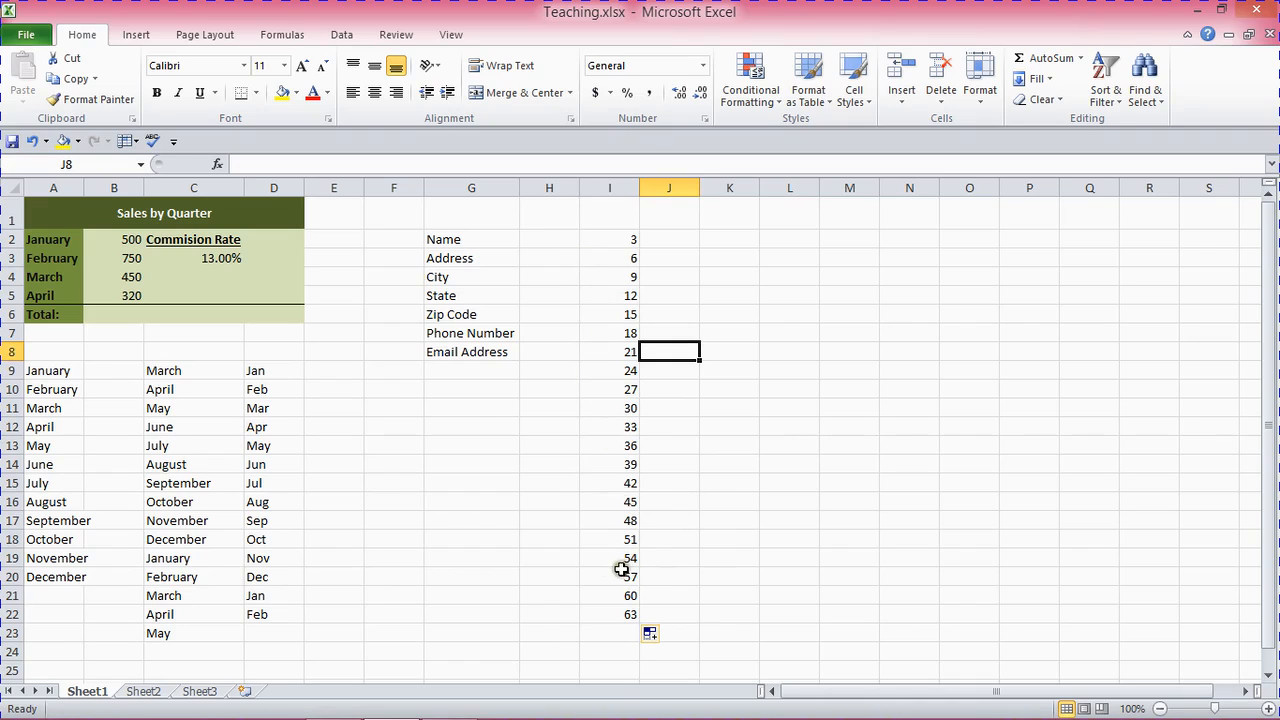
# Step: Examine the two starting values in I2 and I3 that set the increment of the filled series
pyautogui.click(609, 240)
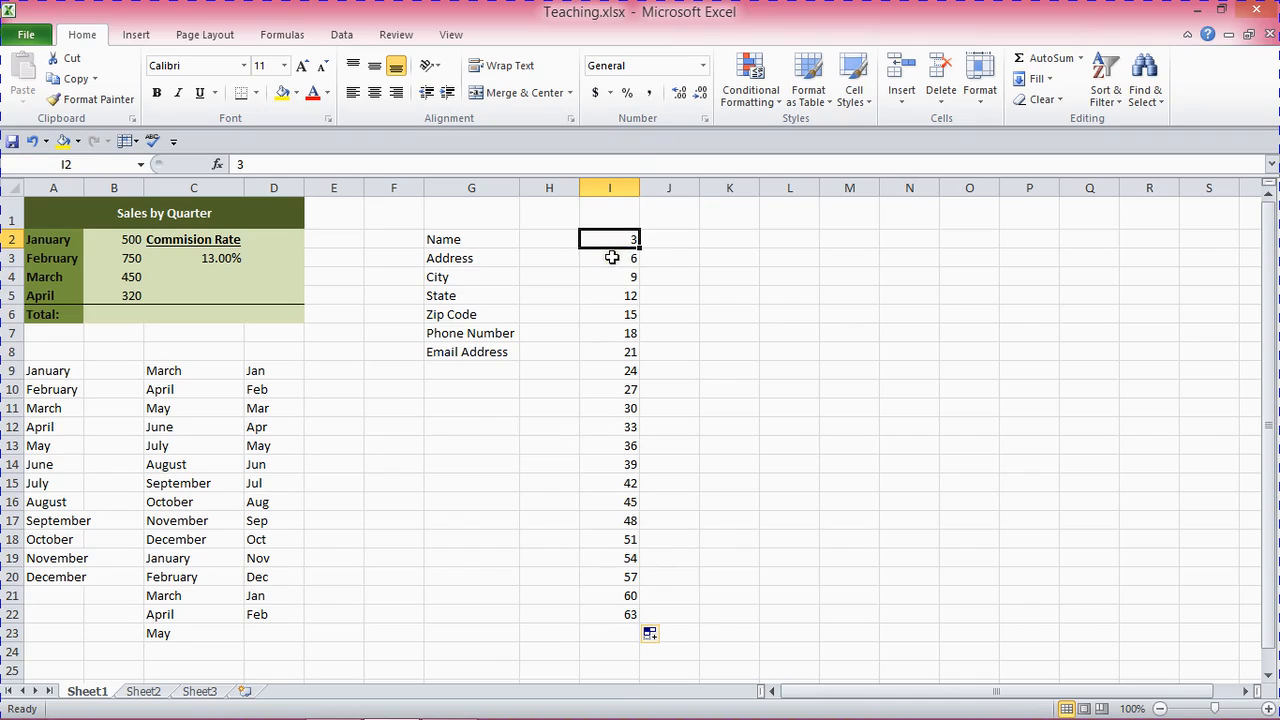
pyautogui.click(612, 258)
pyautogui.click(604, 239)
pyautogui.click(613, 257)
pyautogui.click(605, 240)
pyautogui.click(616, 244)
pyautogui.moveTo(616, 244); pyautogui.dragTo(618, 252)
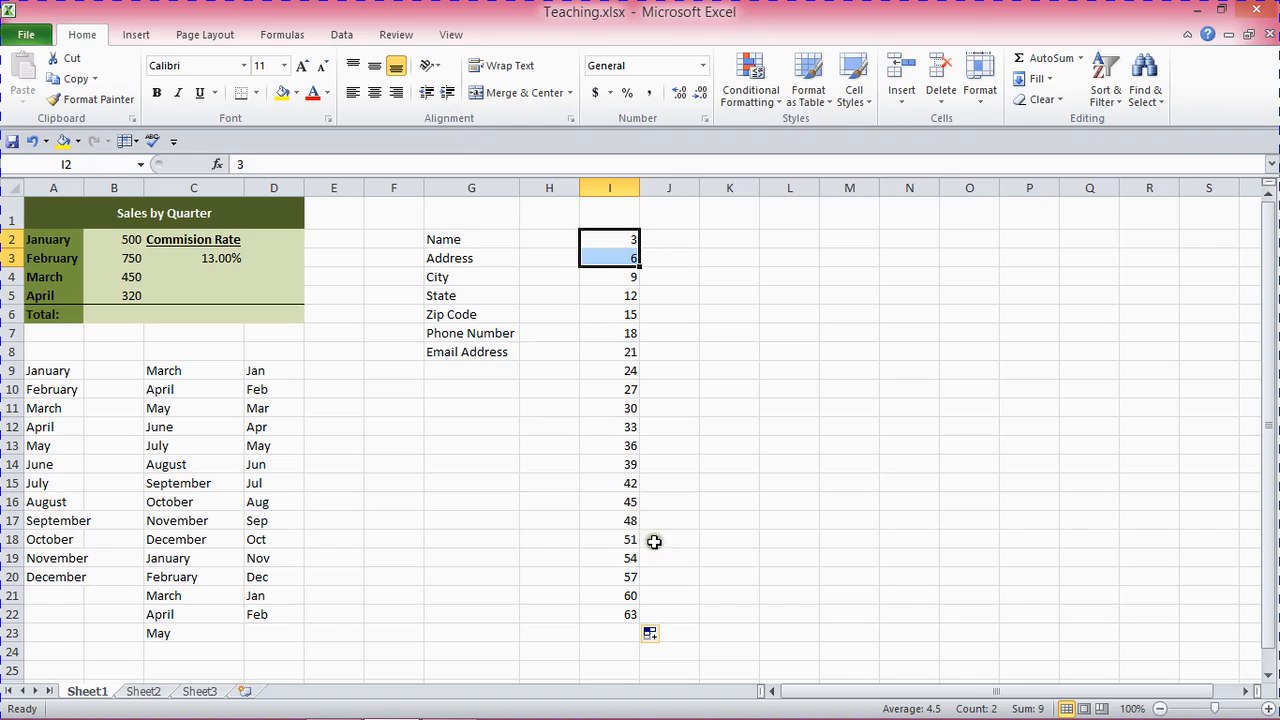
# Step: Enter the starting values 1 in cell J2 and 20 in cell J3
pyautogui.click(688, 236)
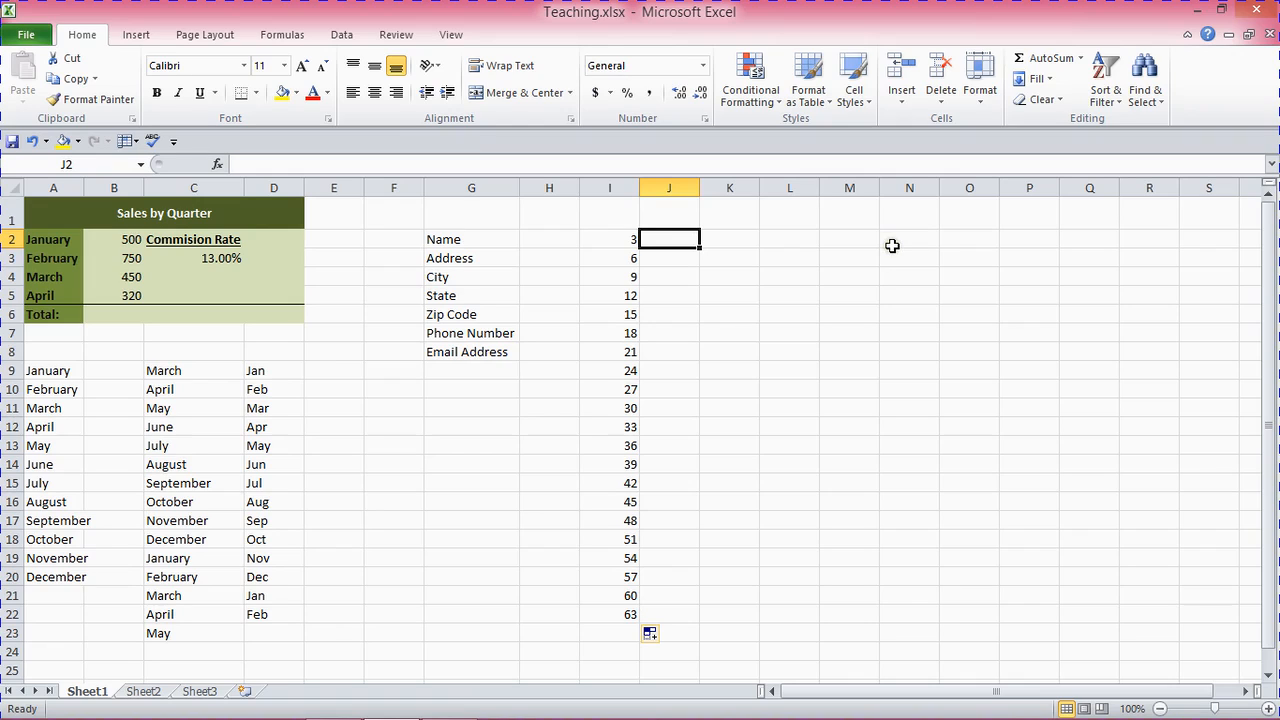
pyautogui.write('1')
pyautogui.press('Return')
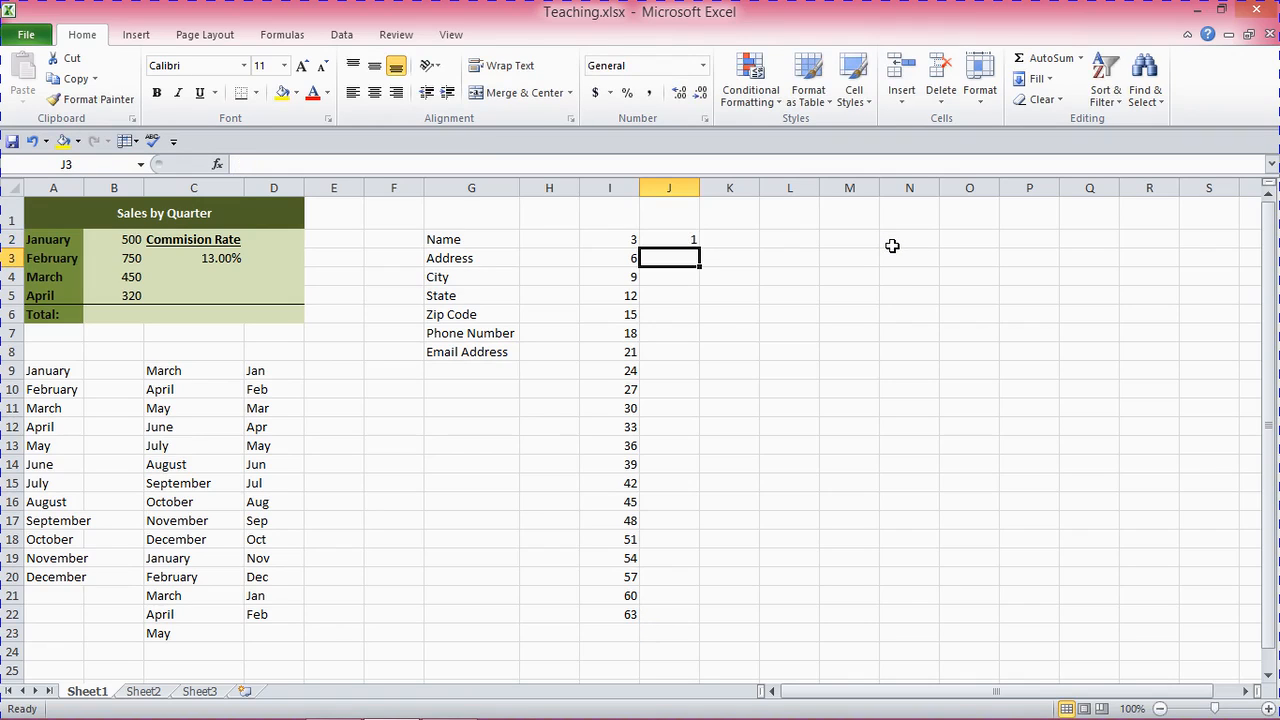
pyautogui.write('20')
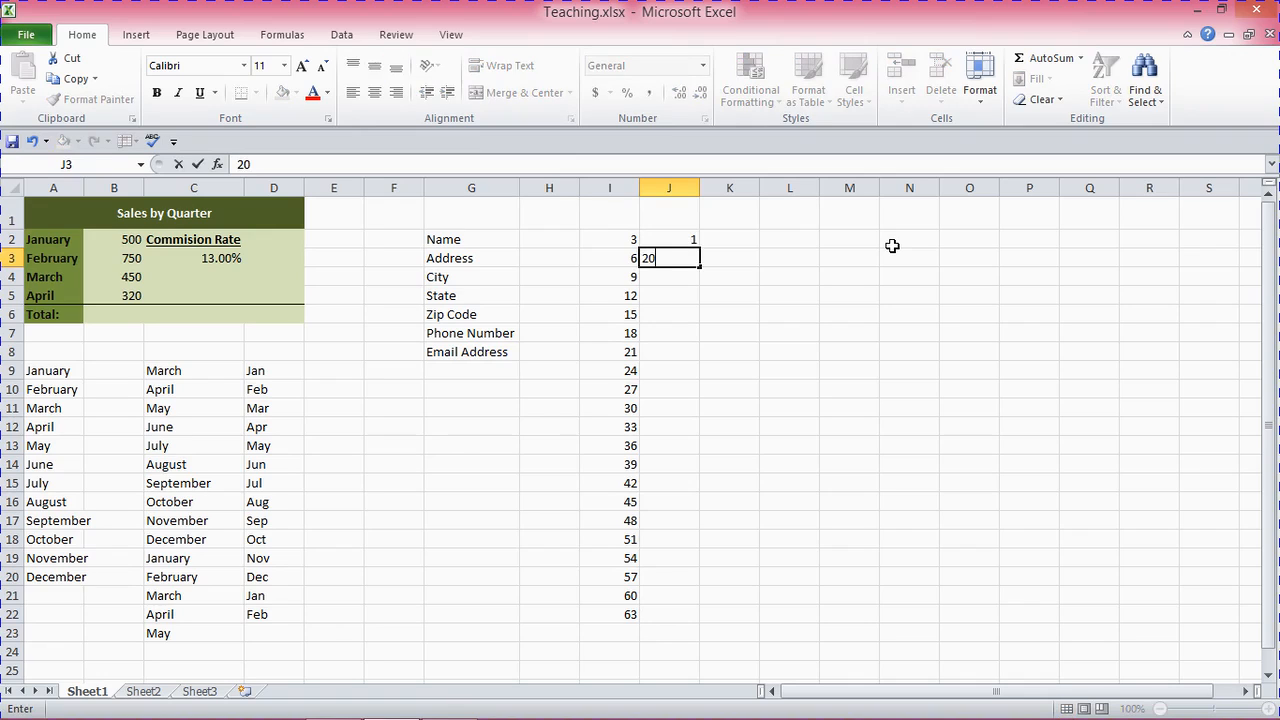
pyautogui.click(718, 296)
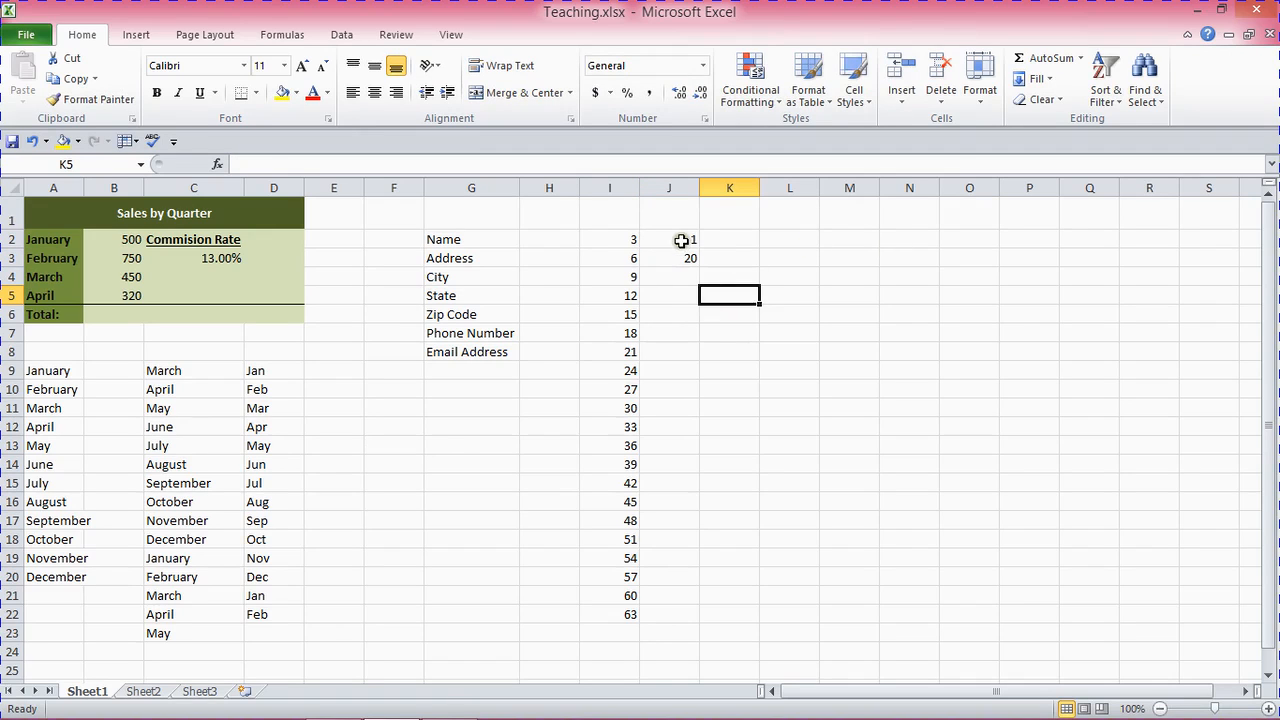
# Step: Extend the number series from the two starting cells J2:J3 down through J15
pyautogui.moveTo(680, 240); pyautogui.dragTo(676, 256)
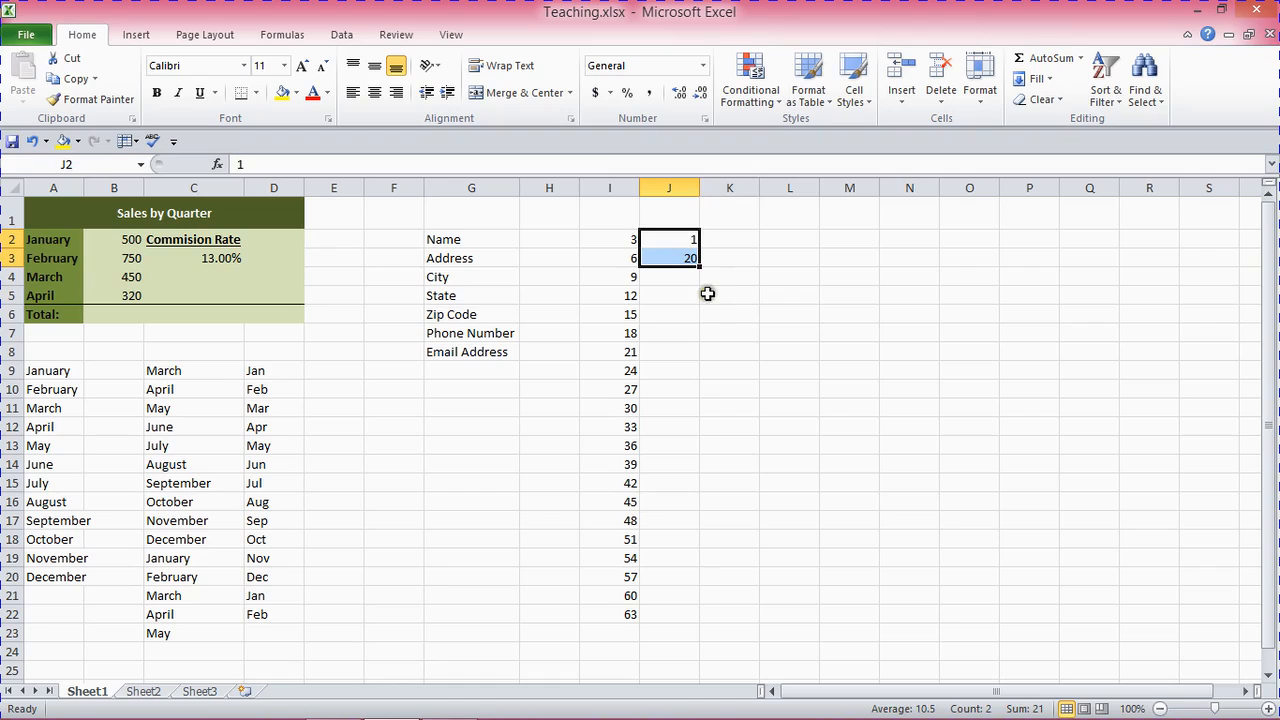
pyautogui.click(681, 238)
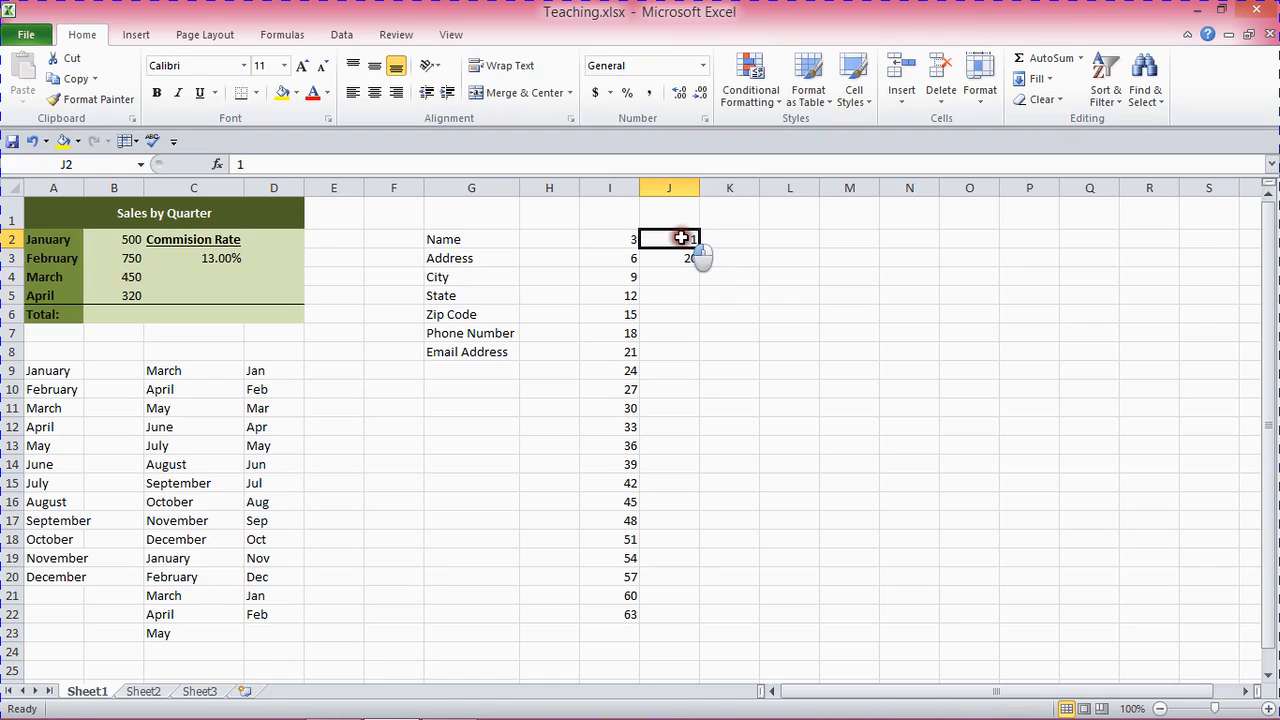
pyautogui.moveTo(681, 238); pyautogui.dragTo(684, 258)
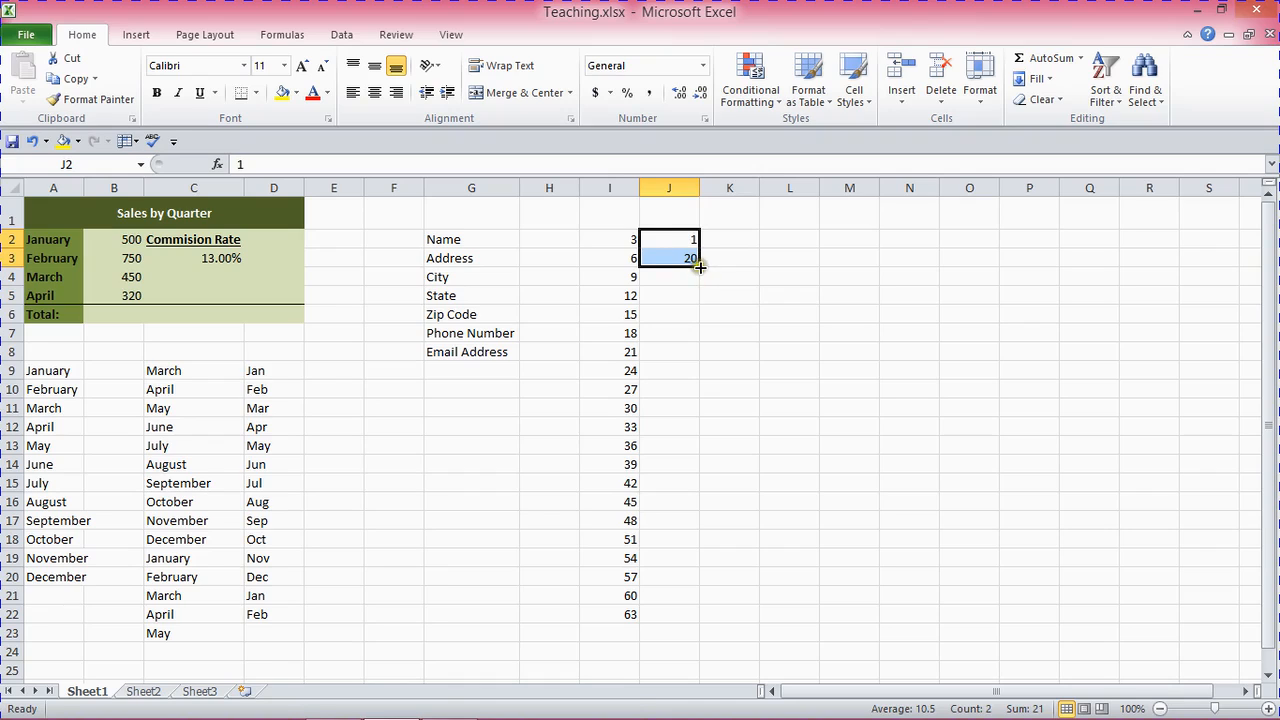
pyautogui.moveTo(700, 267); pyautogui.dragTo(710, 490)
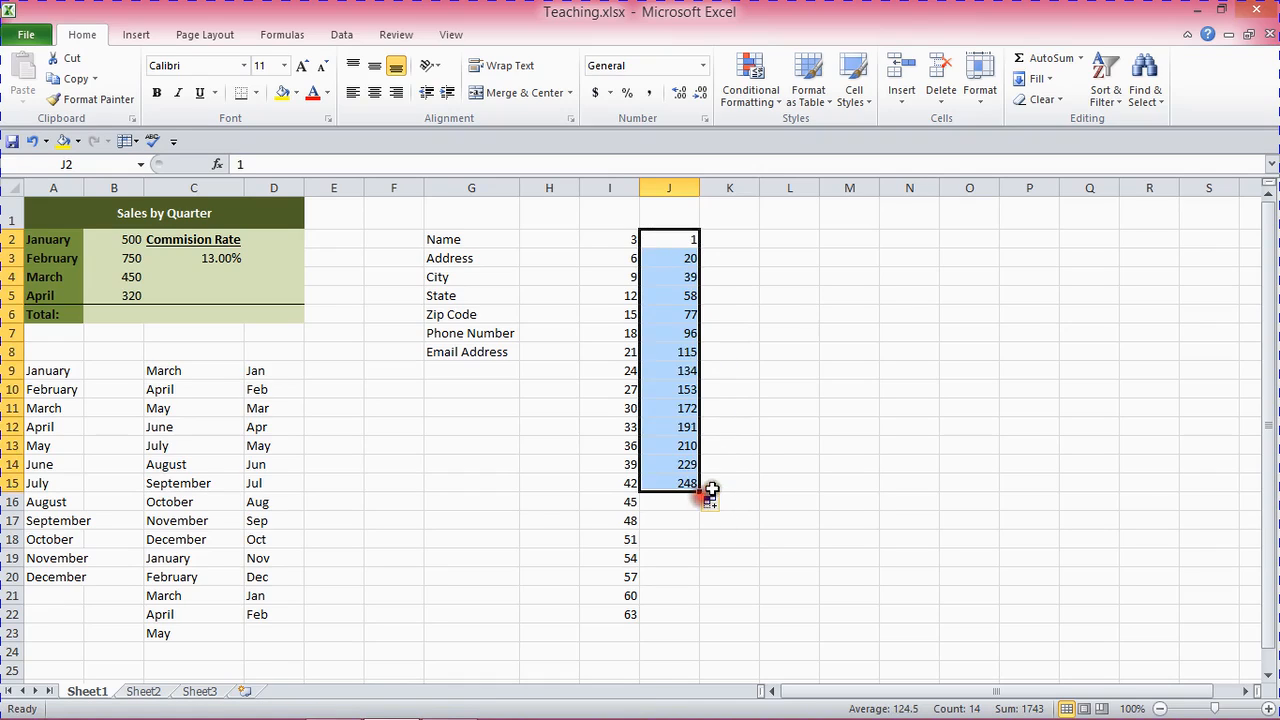
# Step: Examine the filled values in column J from J4 down to J9 to check the series' increment
pyautogui.click(654, 277)
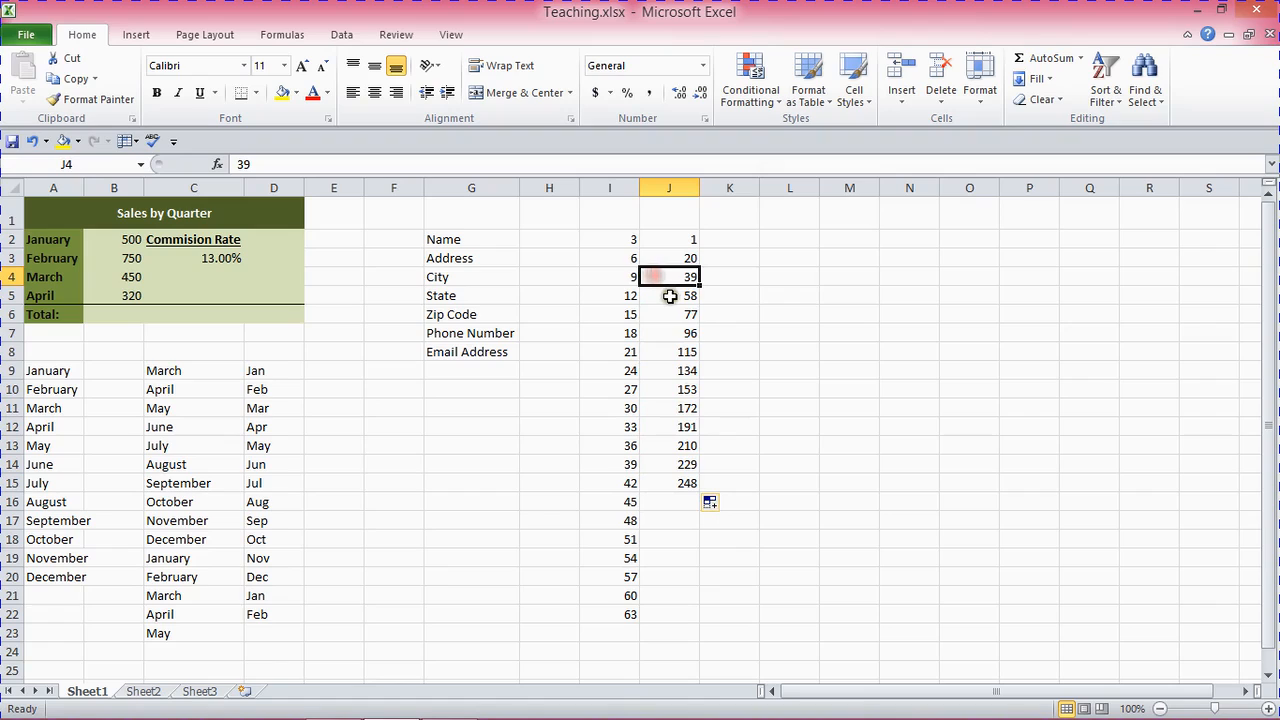
pyautogui.click(670, 296)
pyautogui.click(670, 314)
pyautogui.click(672, 333)
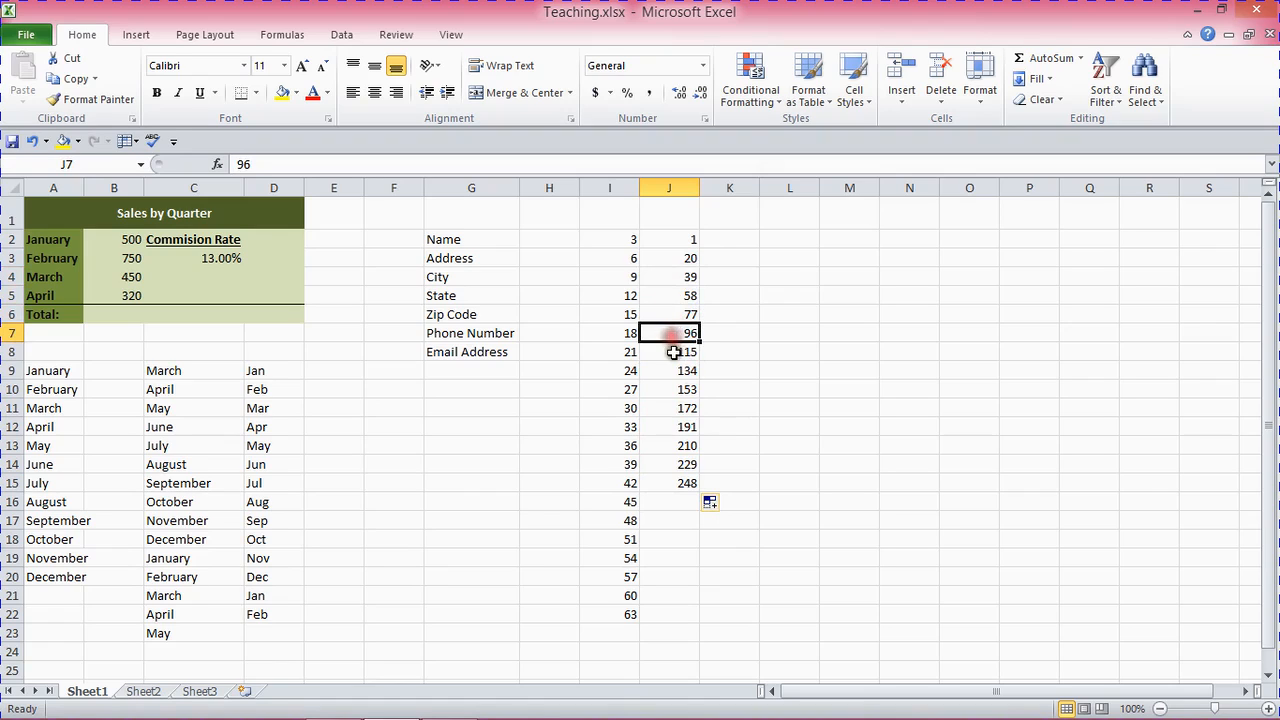
pyautogui.click(674, 352)
pyautogui.click(670, 370)
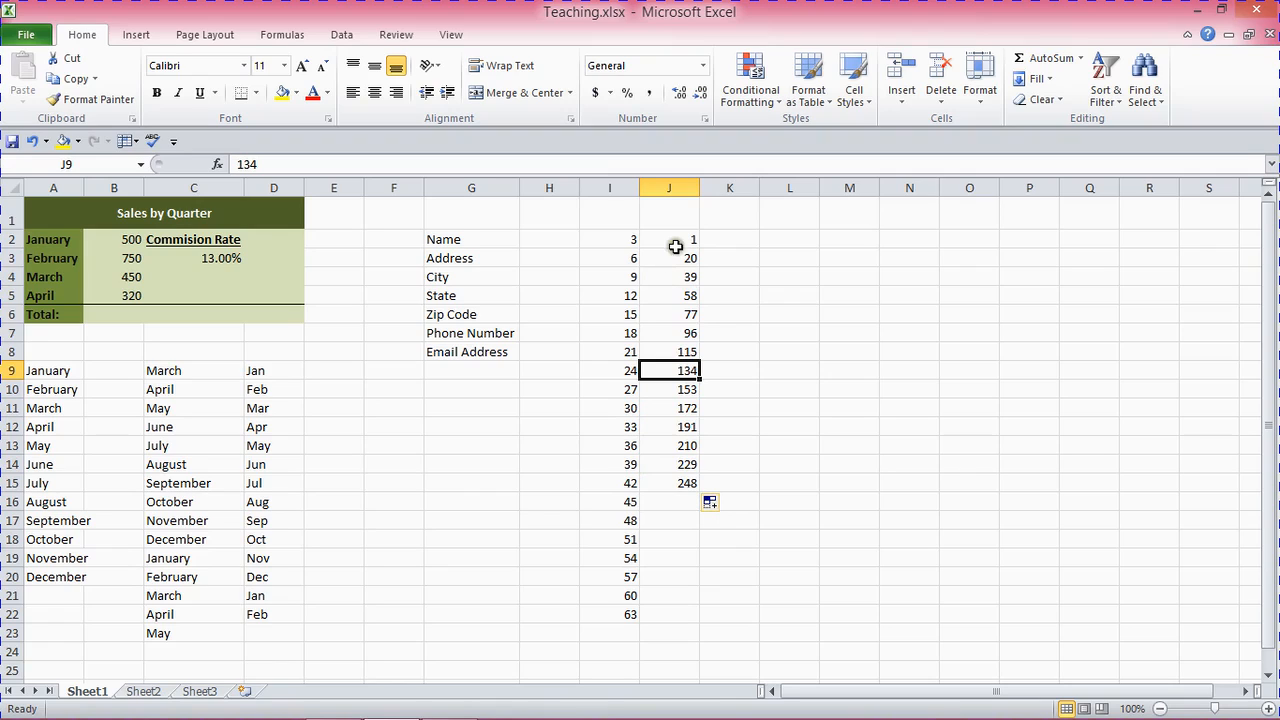
pyautogui.click(672, 278)
pyautogui.click(673, 297)
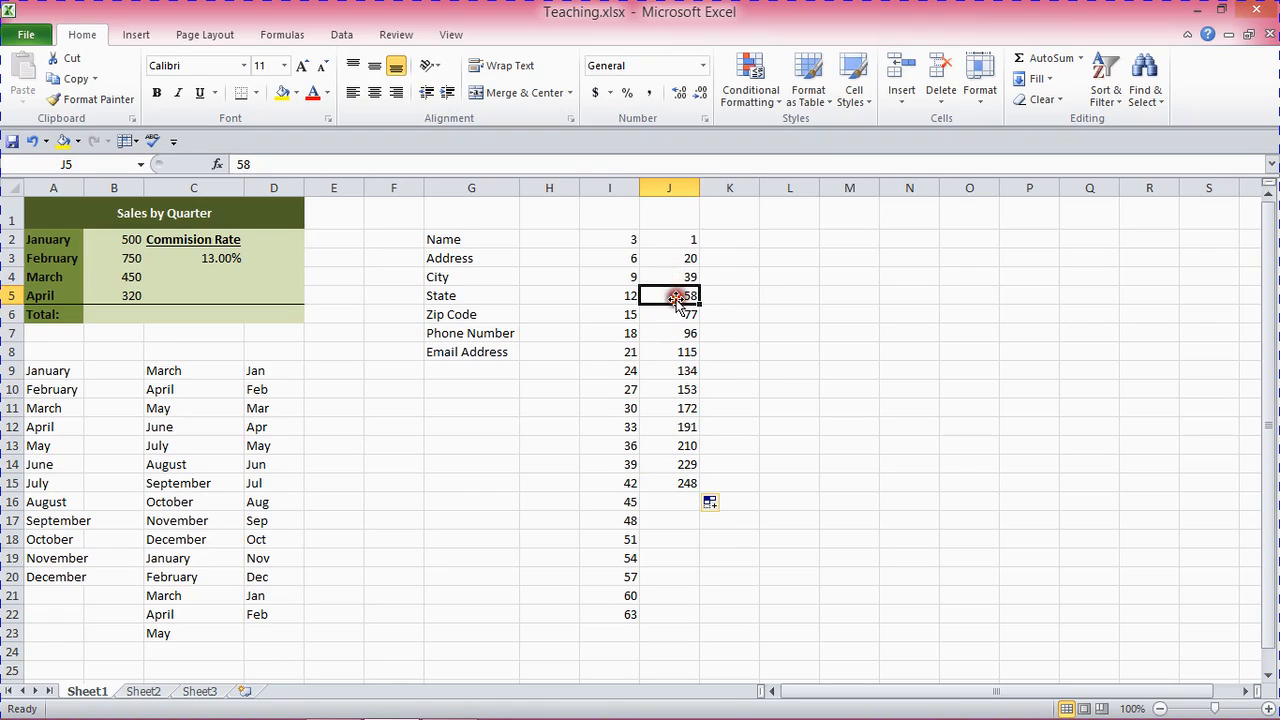
pyautogui.click(675, 316)
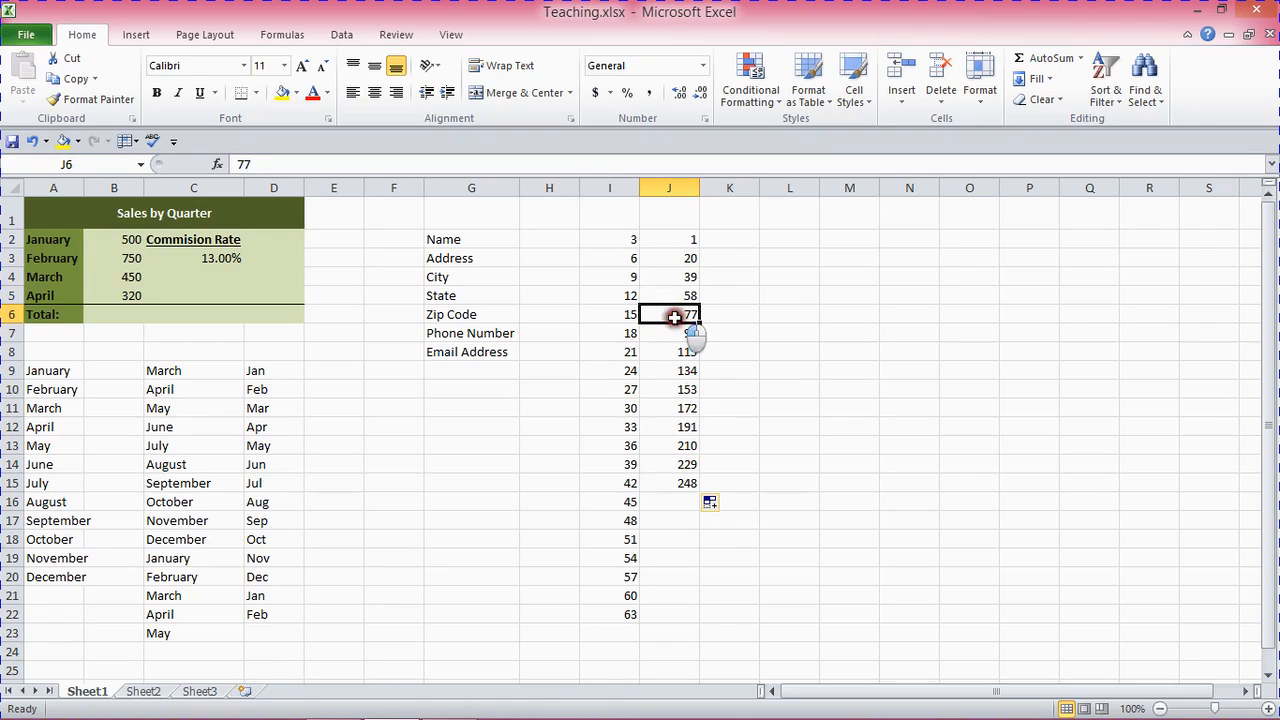
# Step: Enter 4 in cell K3 and 6 in cell K4, and extend the series from them down through K11
pyautogui.click(737, 244)
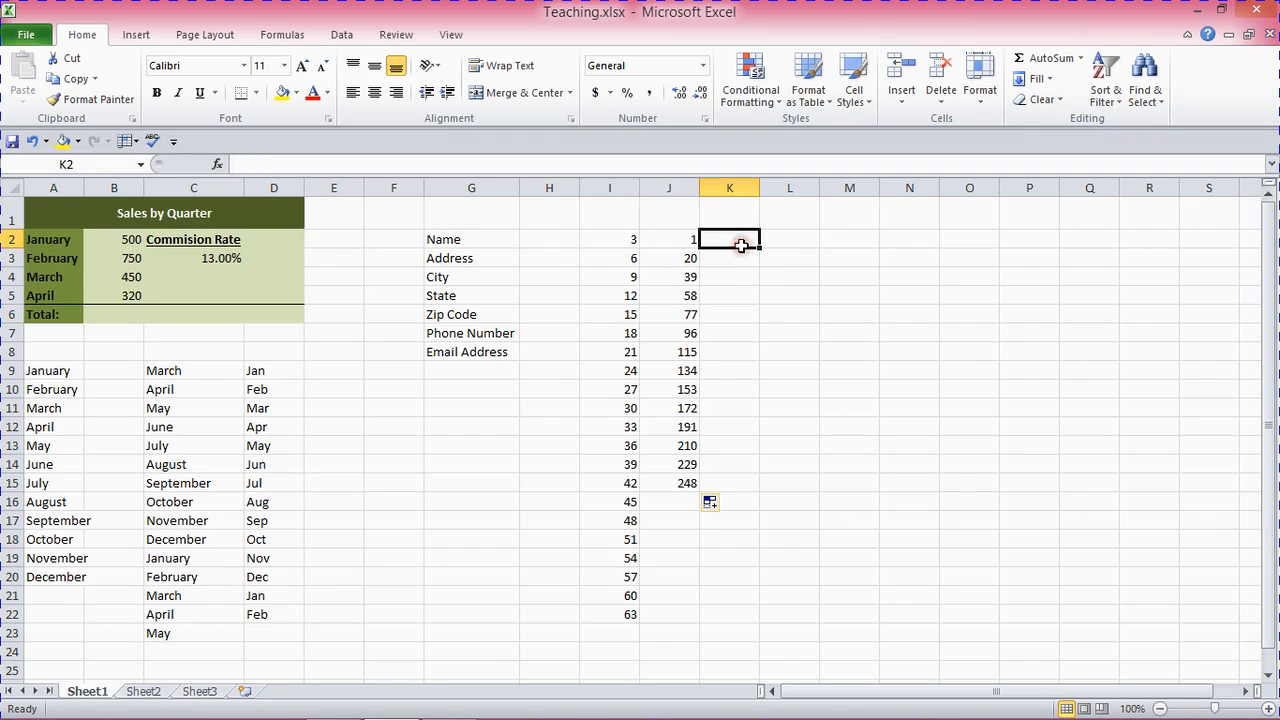
pyautogui.click(738, 251)
pyautogui.write('4')
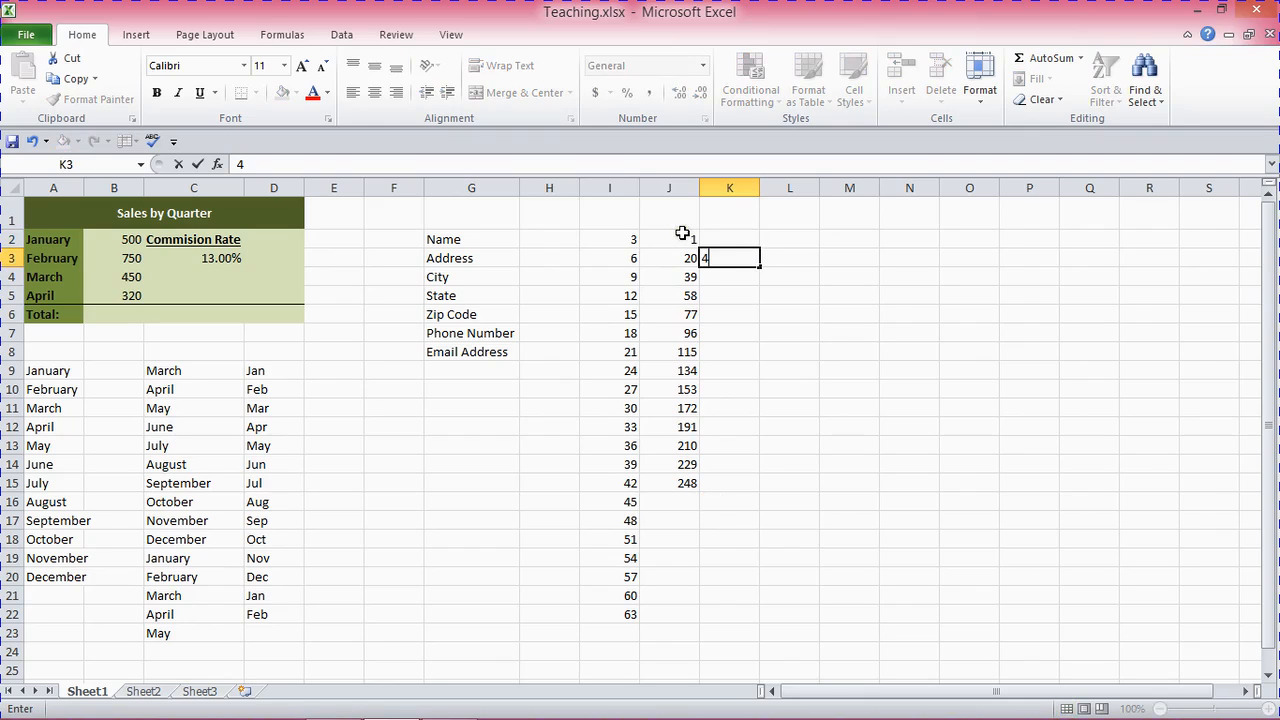
pyautogui.click(757, 279)
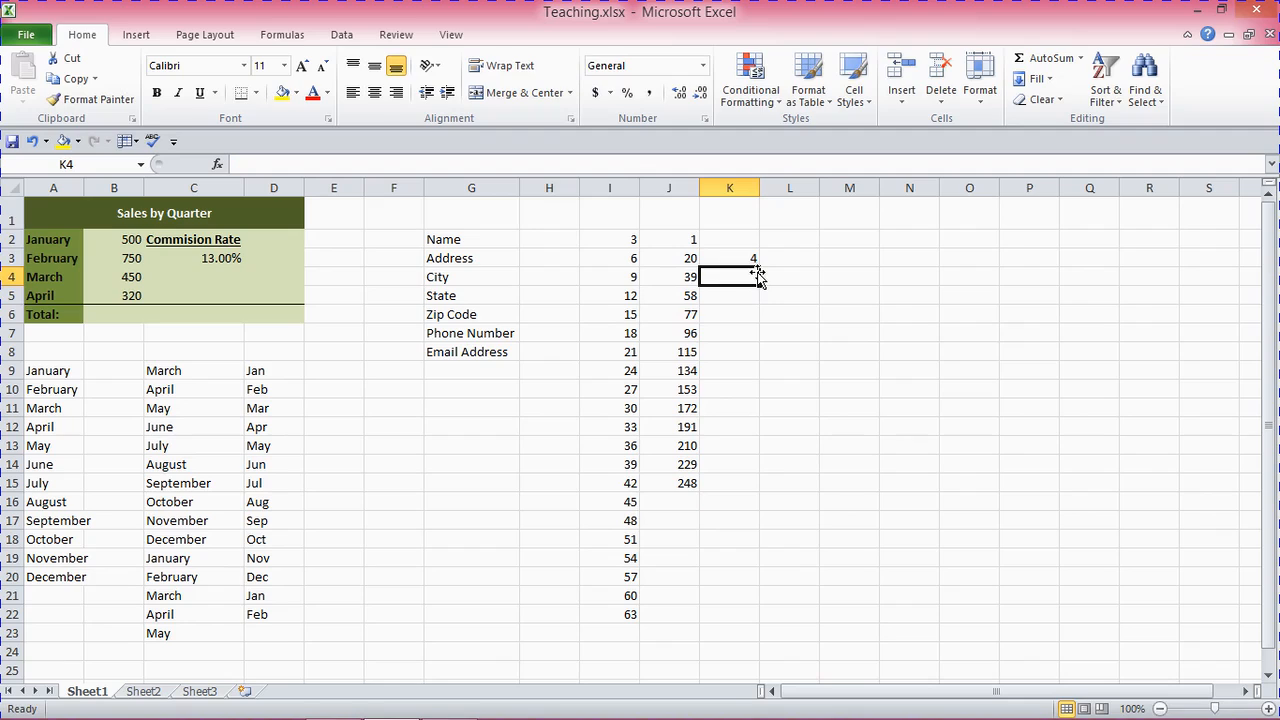
pyautogui.write('6')
pyautogui.click(790, 260)
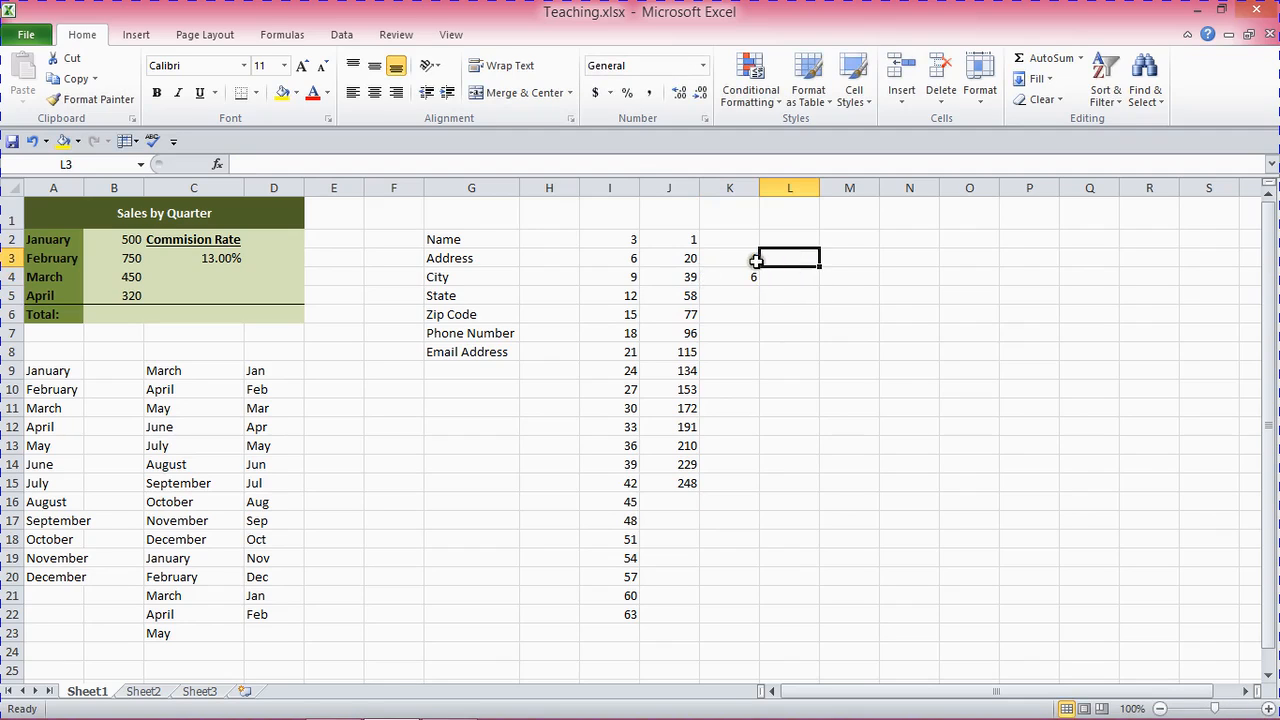
pyautogui.moveTo(752, 258); pyautogui.dragTo(762, 415)
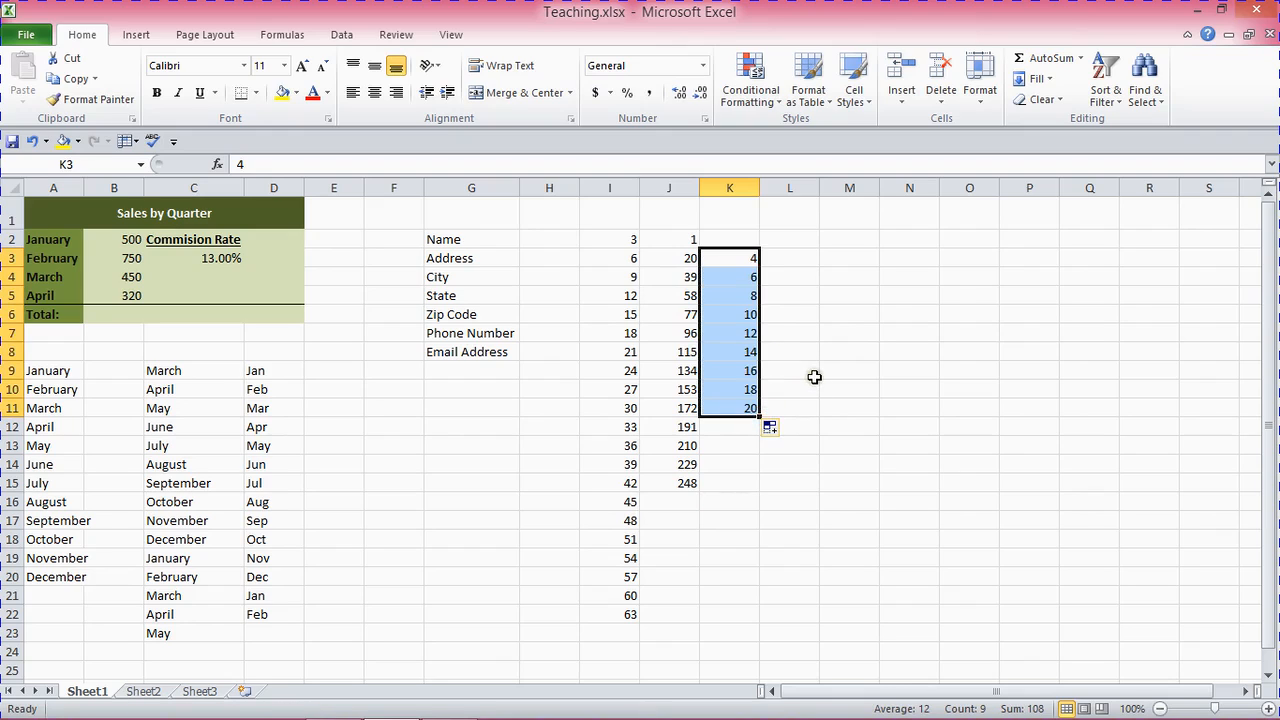
pyautogui.click(814, 377)
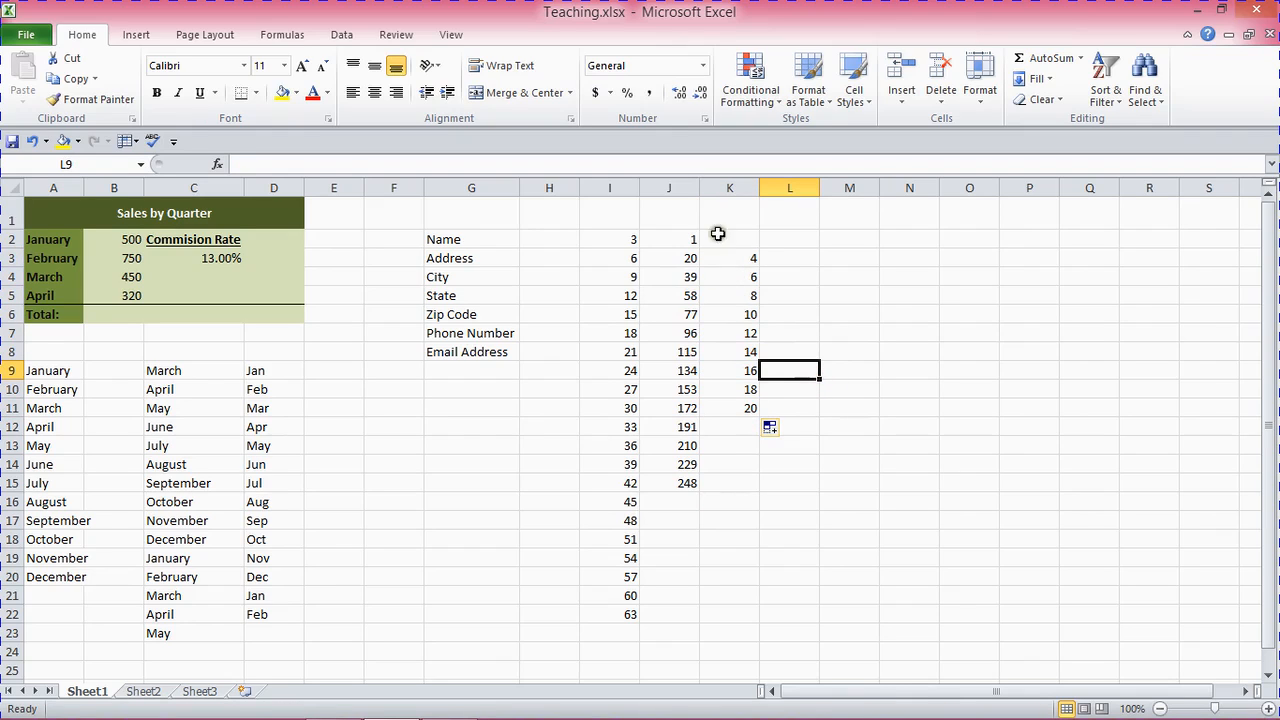
# Step: Review the number series in columns I to K and the custom list entries in G2:G8
pyautogui.moveTo(603, 239); pyautogui.dragTo(770, 516)
pyautogui.click(826, 466)
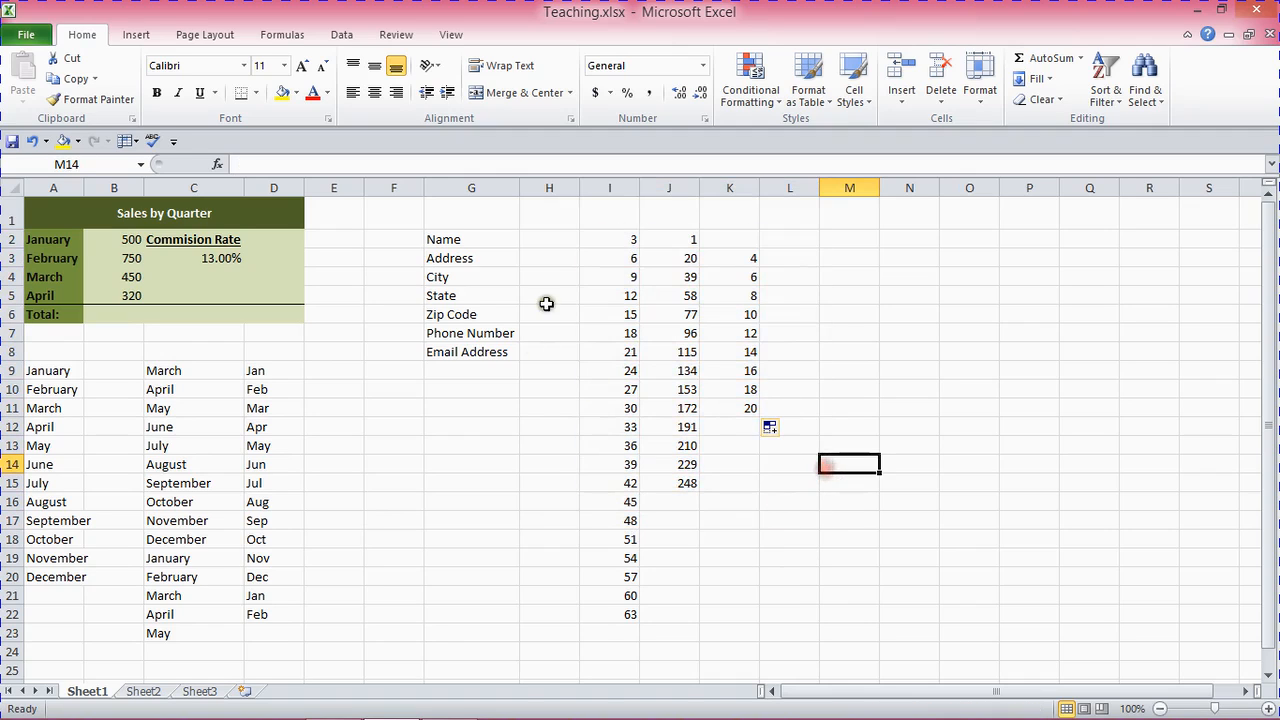
pyautogui.moveTo(457, 237); pyautogui.dragTo(465, 351)
pyautogui.click(467, 314)
pyautogui.click(462, 294)
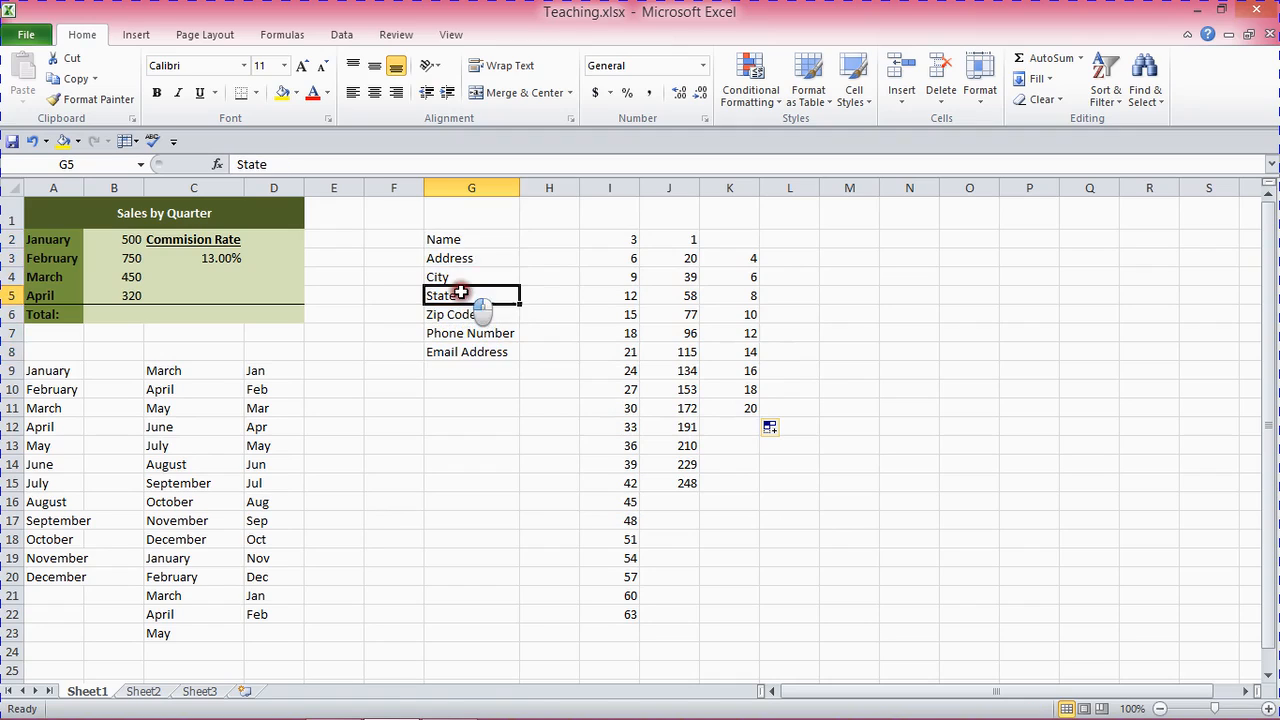
pyautogui.click(462, 276)
pyautogui.click(463, 258)
pyautogui.click(461, 240)
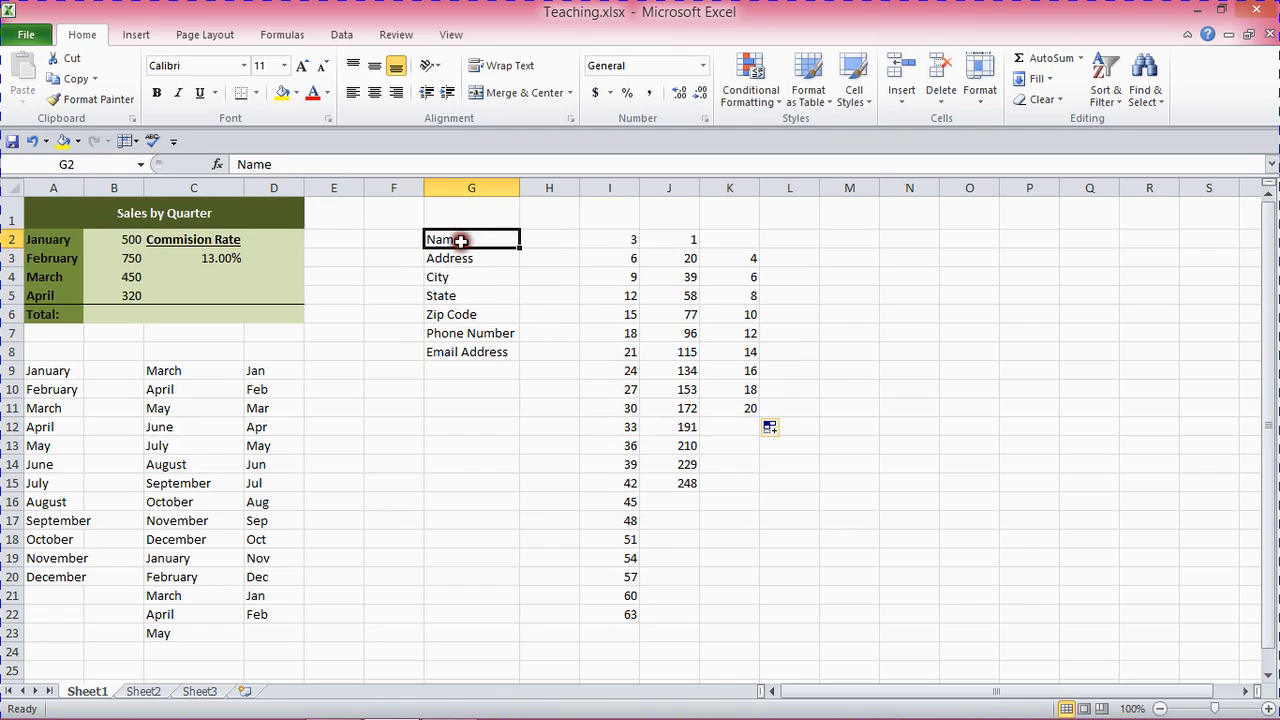
pyautogui.click(463, 276)
pyautogui.click(471, 297)
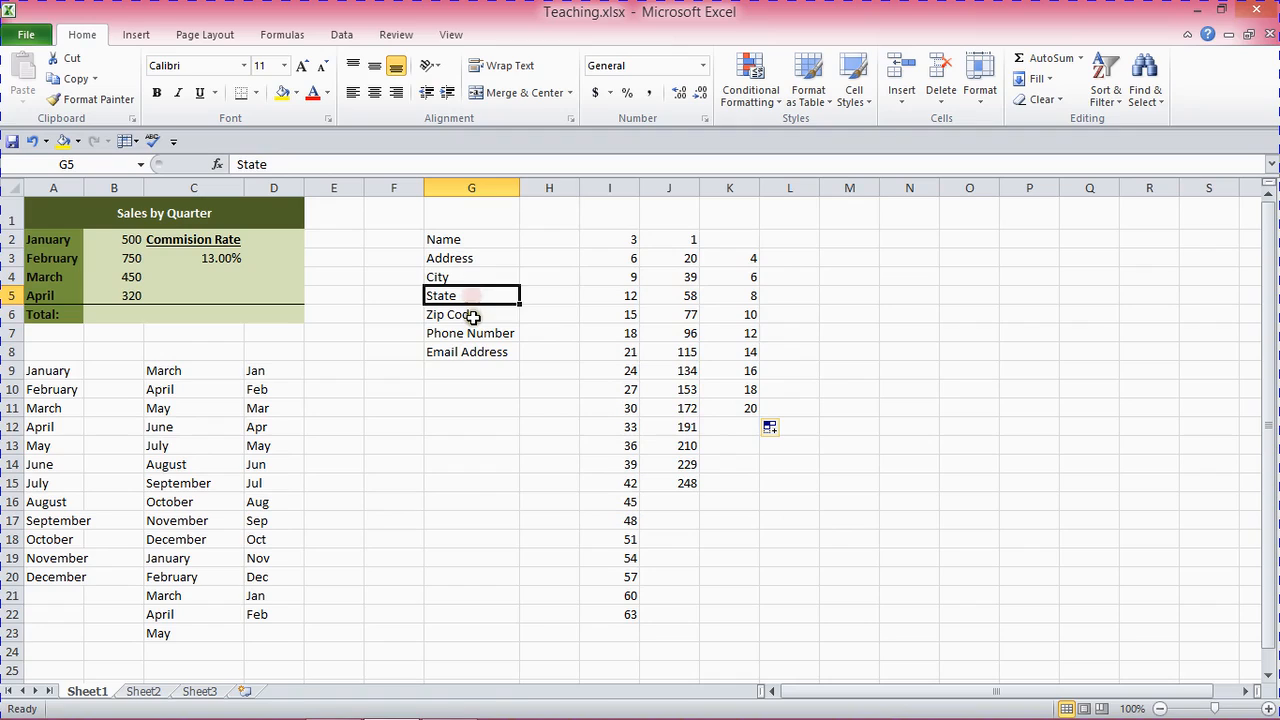
pyautogui.click(468, 314)
pyautogui.click(476, 334)
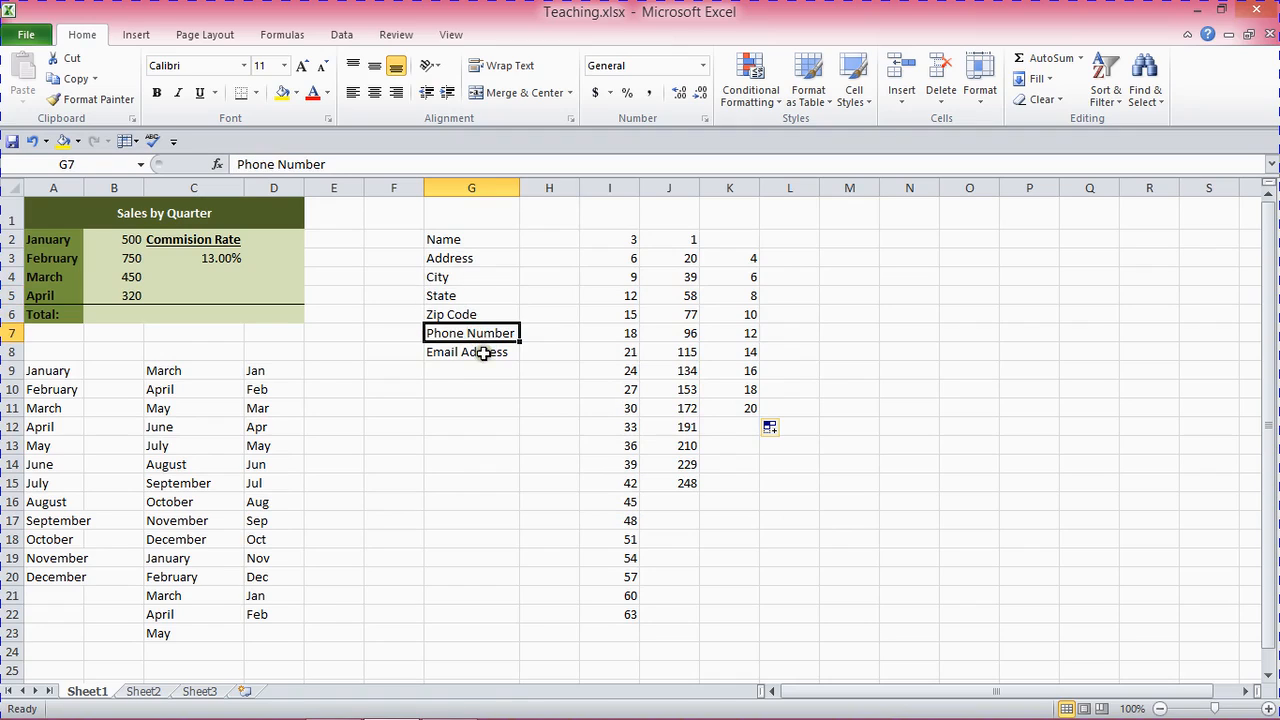
pyautogui.click(483, 352)
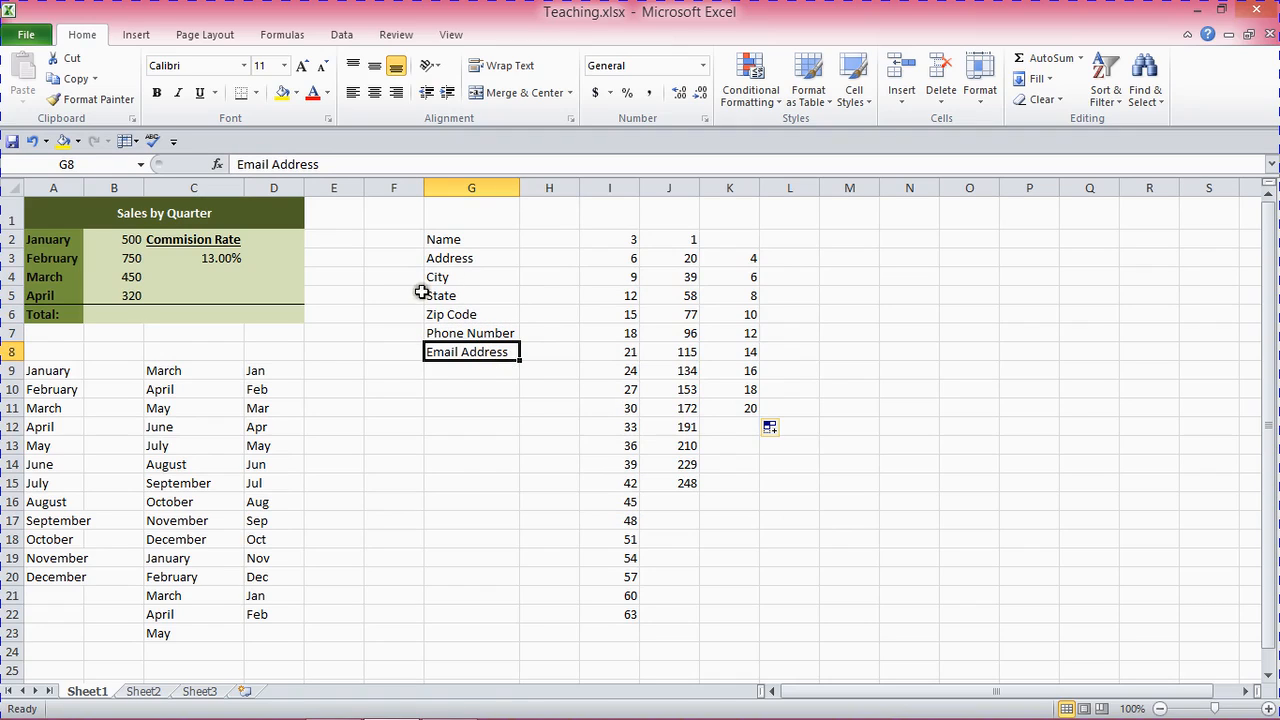
pyautogui.click(460, 252)
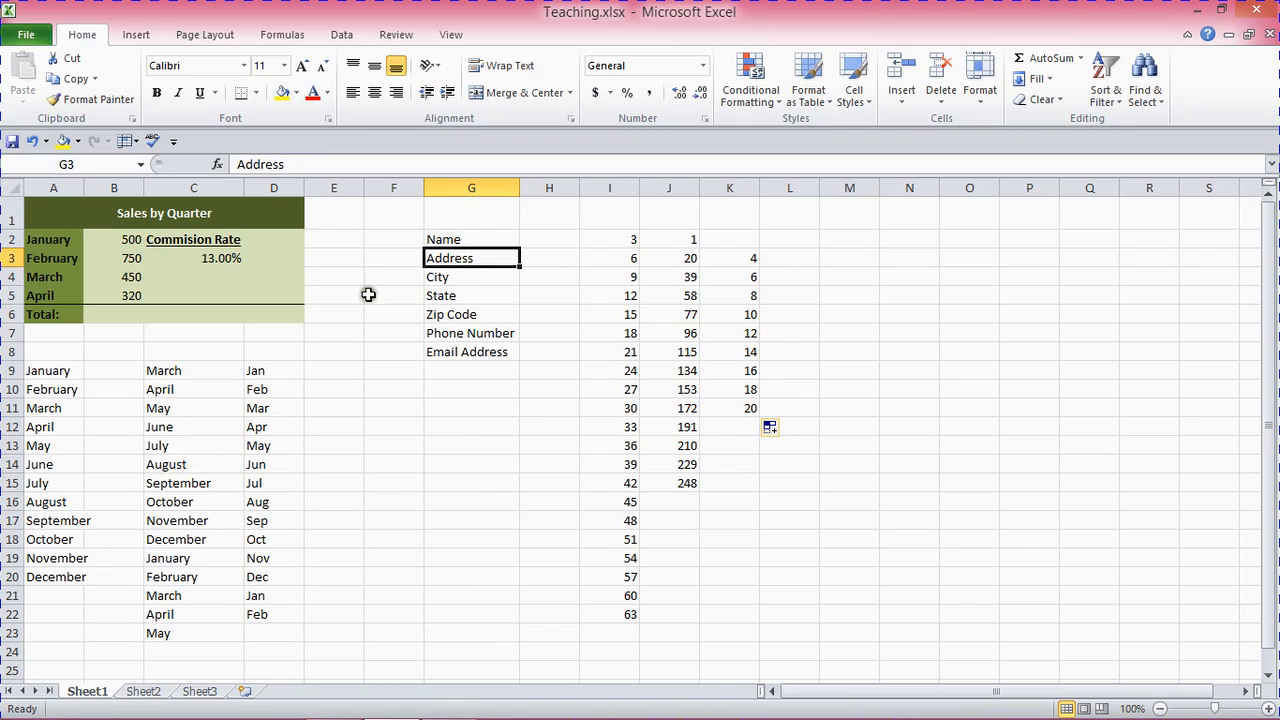
# Step: Open the Custom Lists dialog from the advanced program options
pyautogui.click(27, 38)
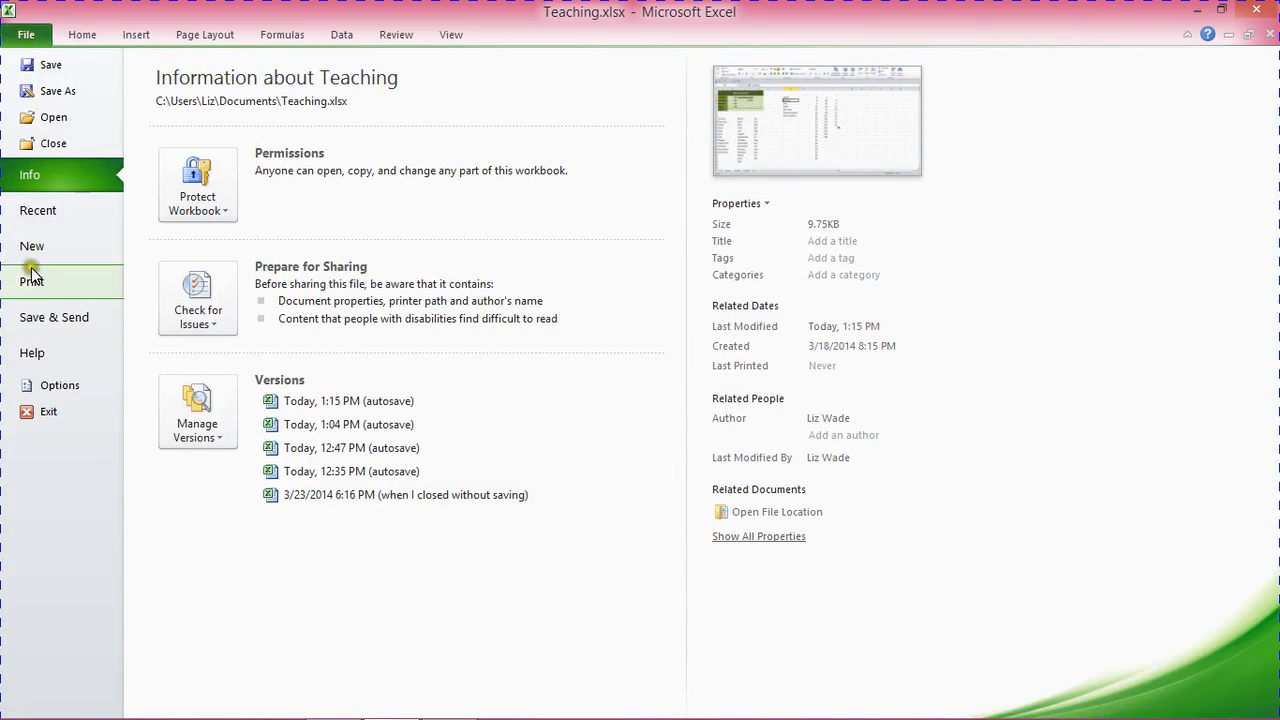
pyautogui.click(62, 388)
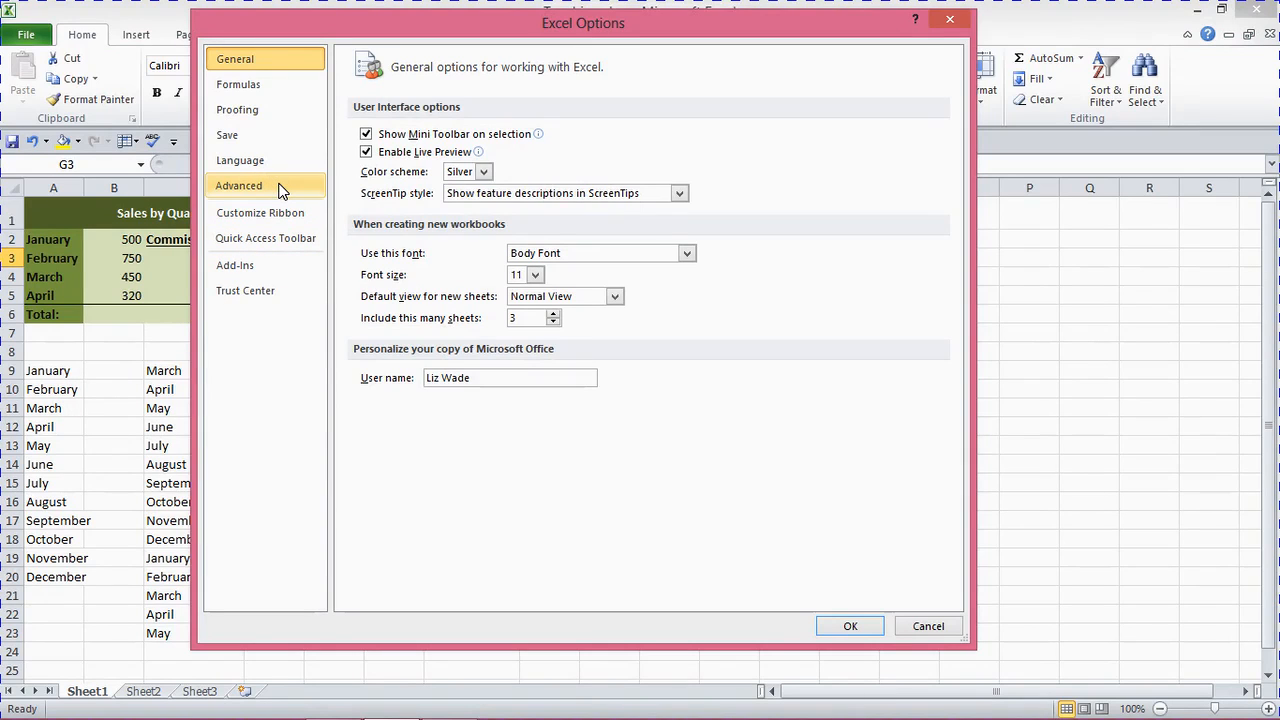
pyautogui.click(281, 191)
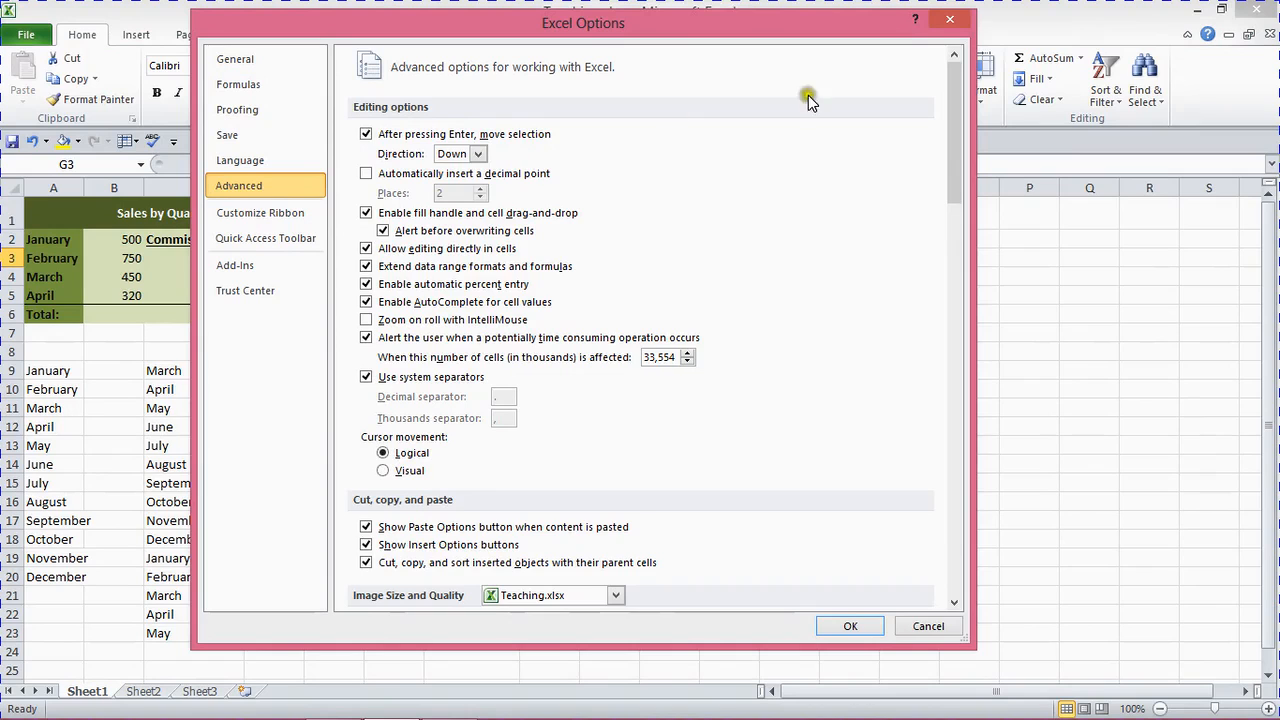
pyautogui.moveTo(953, 88); pyautogui.dragTo(933, 506)
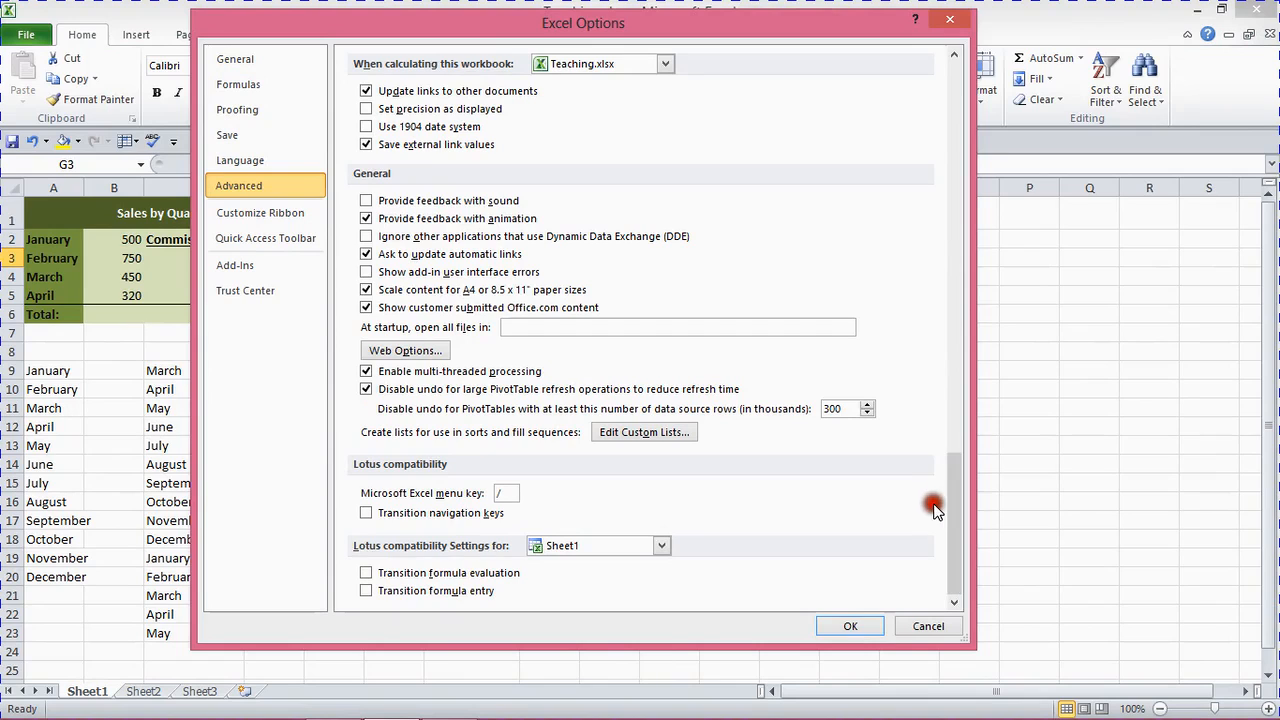
pyautogui.click(658, 436)
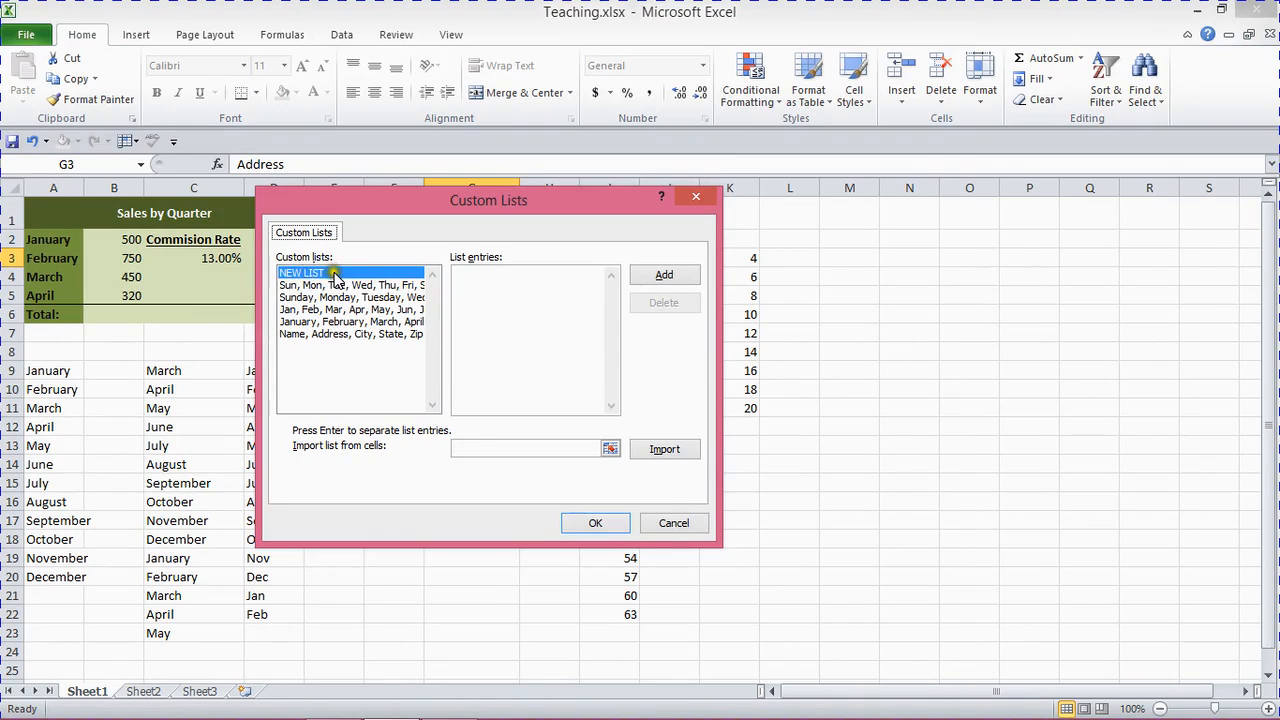
# Step: Add a new custom list with the entries Yellow, Red, Green and Blue
pyautogui.click(660, 278)
pyautogui.click(664, 275)
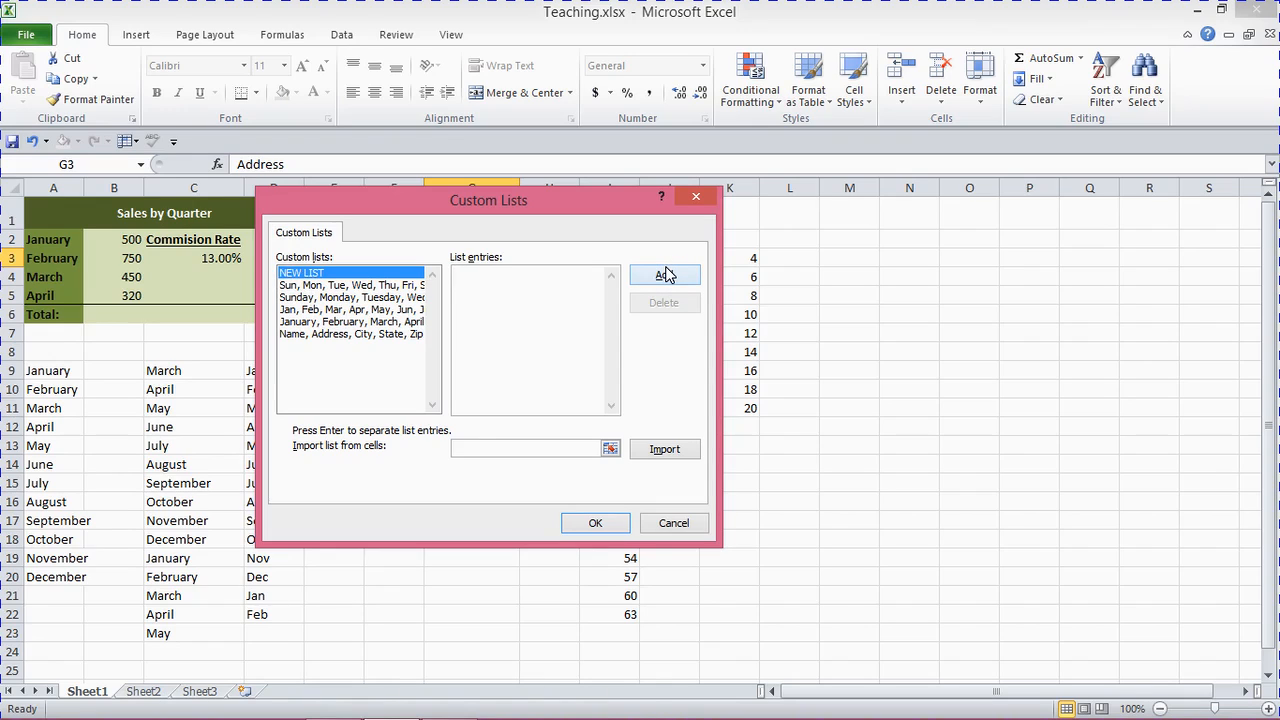
pyautogui.write('Yellow,Red,Green,Blue')
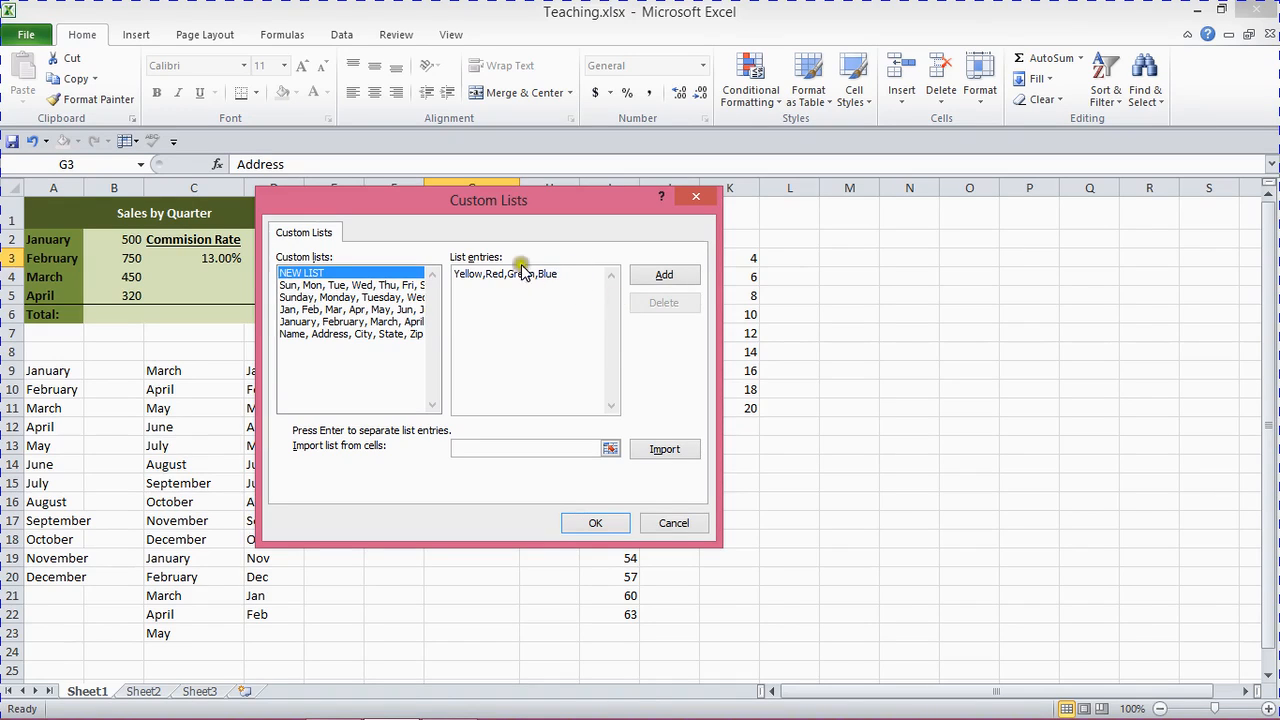
pyautogui.click(659, 277)
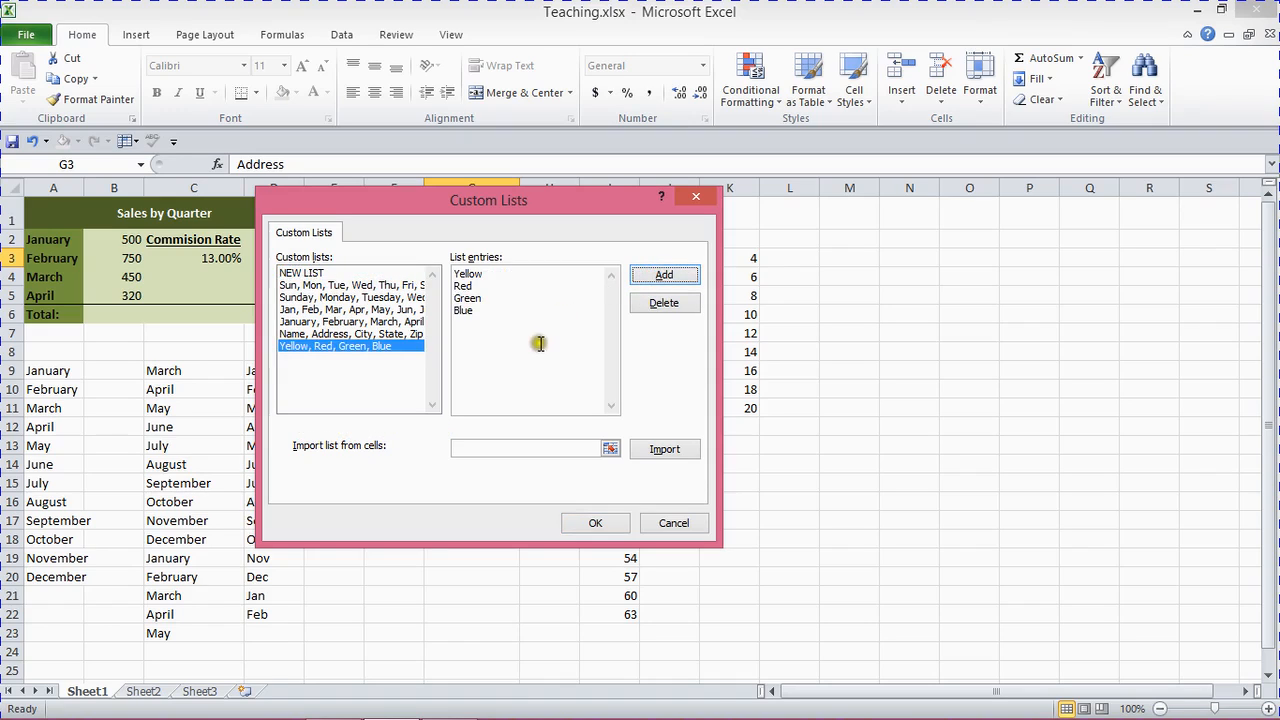
# Step: Compare the entries of the self-made custom lists with those of the built-in day and month lists
pyautogui.click(383, 335)
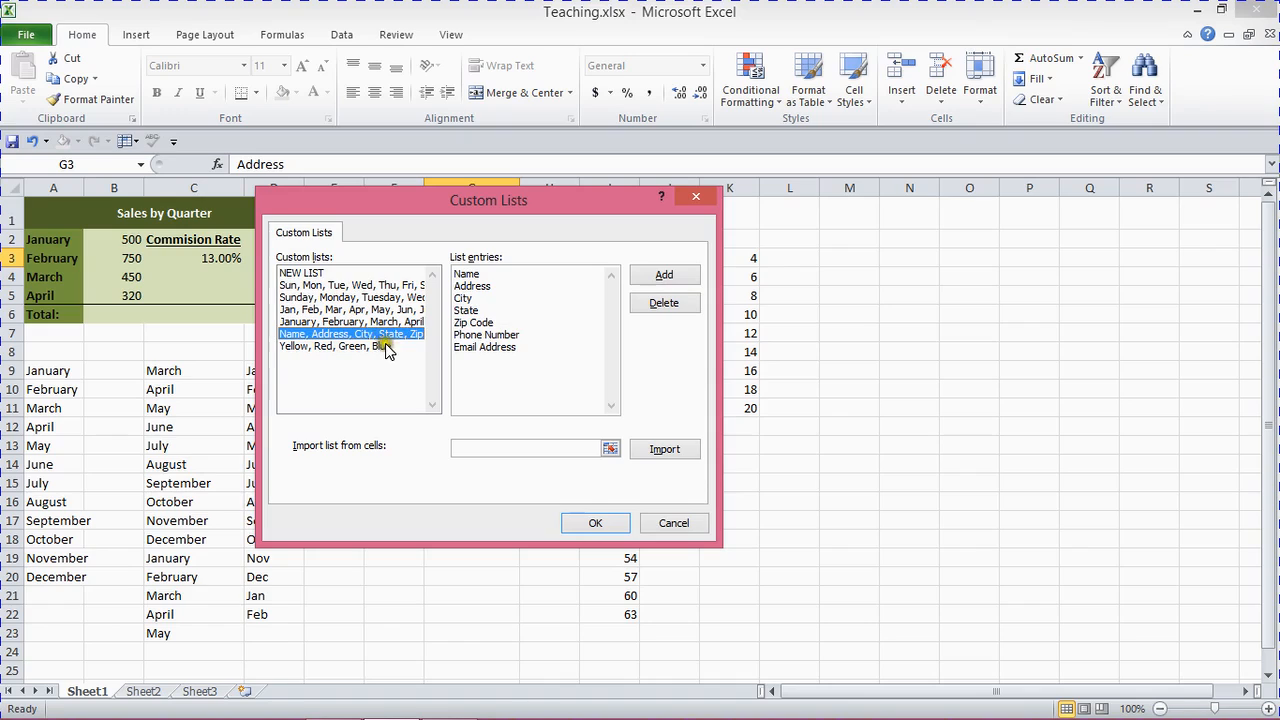
pyautogui.click(386, 347)
pyautogui.click(385, 334)
pyautogui.click(386, 347)
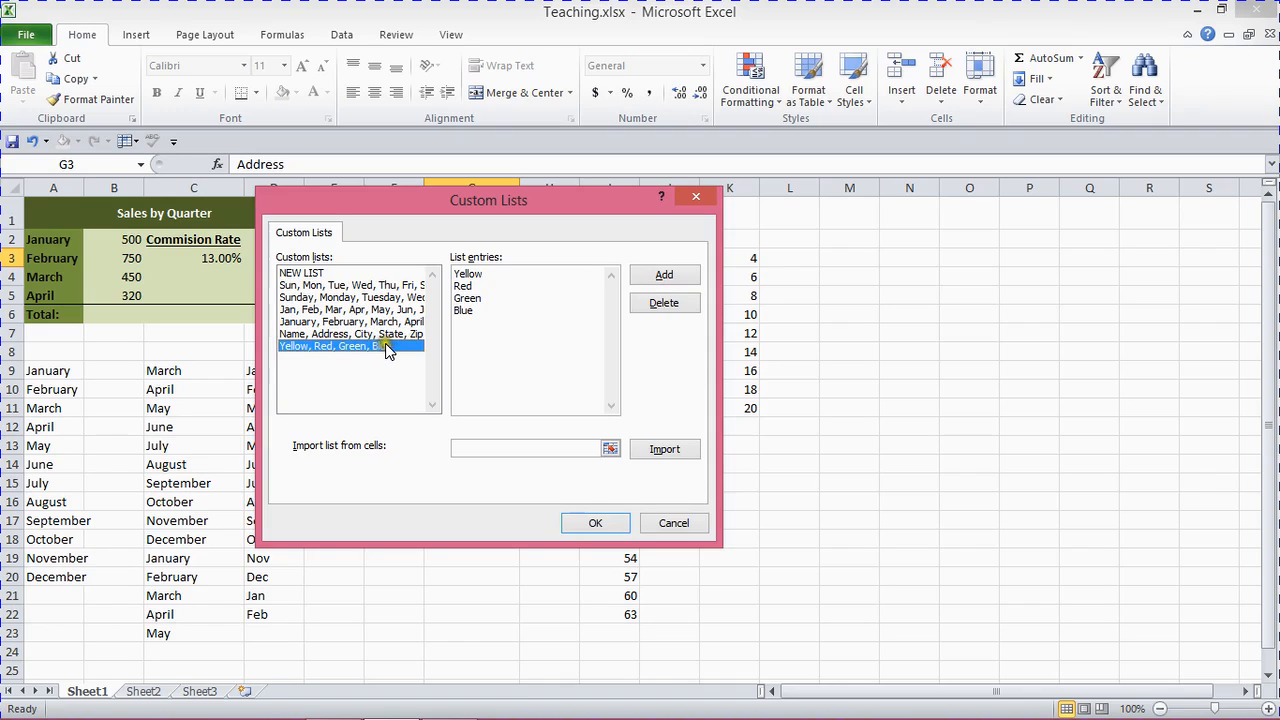
pyautogui.click(378, 286)
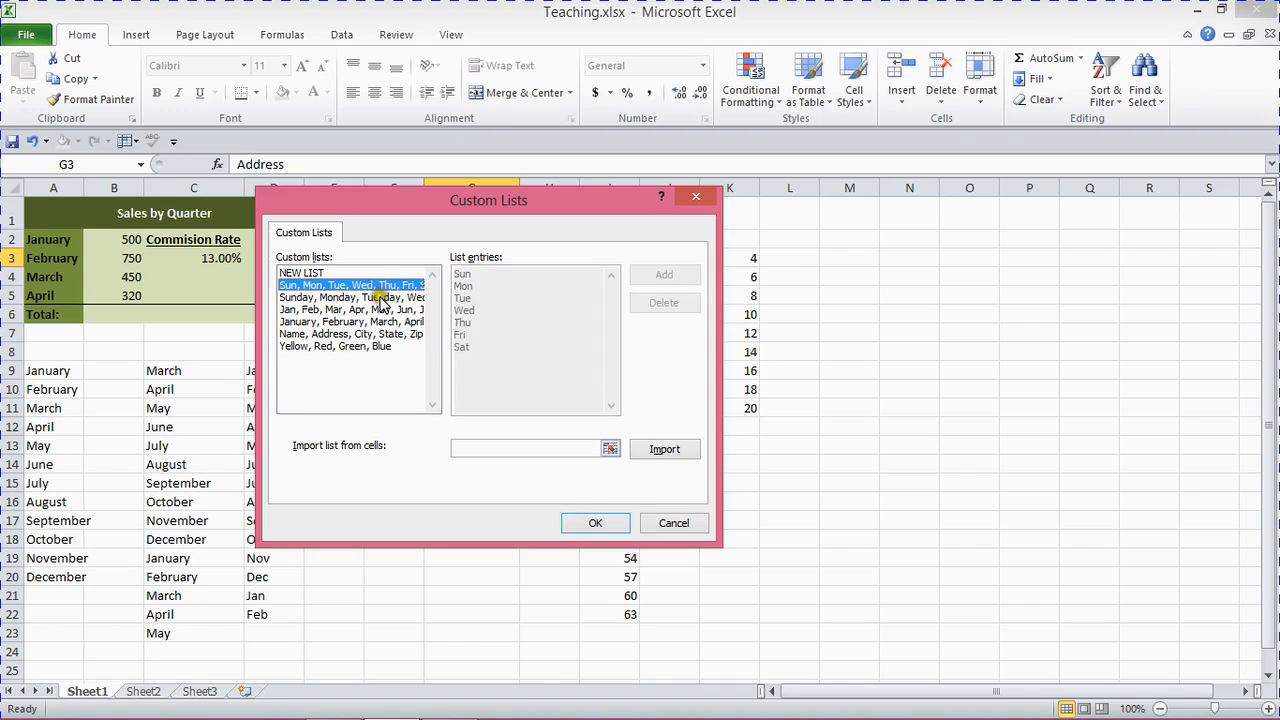
pyautogui.click(381, 298)
pyautogui.click(385, 310)
pyautogui.click(387, 322)
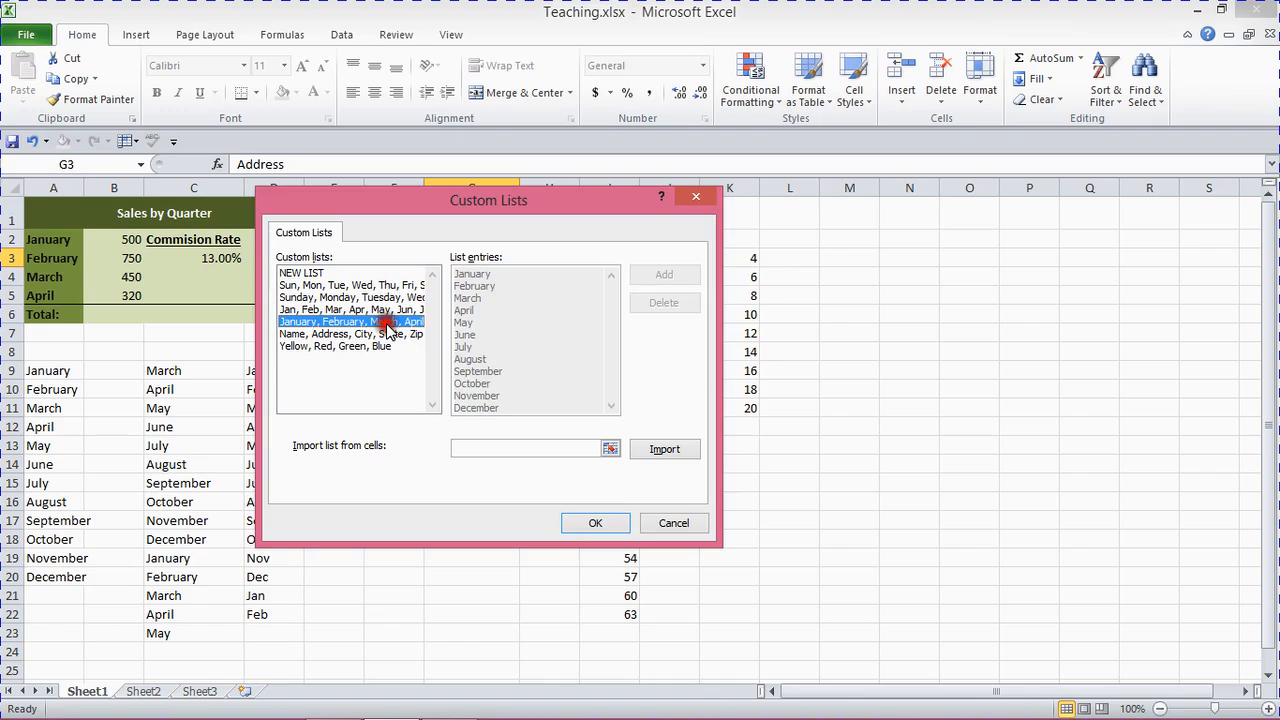
pyautogui.click(386, 310)
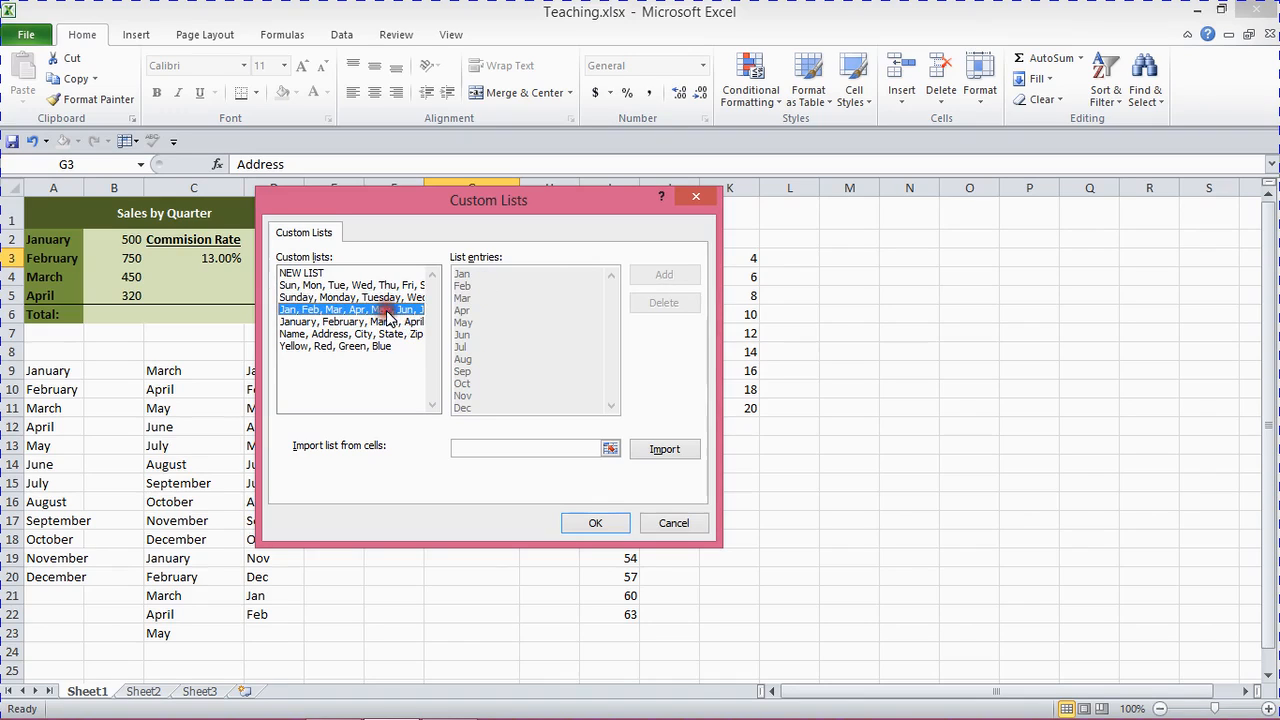
# Step: Examine the entries of the built-in month list, the Name and Address list, and the Yellow, Red, Green, Blue list
pyautogui.click(494, 320)
pyautogui.click(336, 311)
pyautogui.click(336, 334)
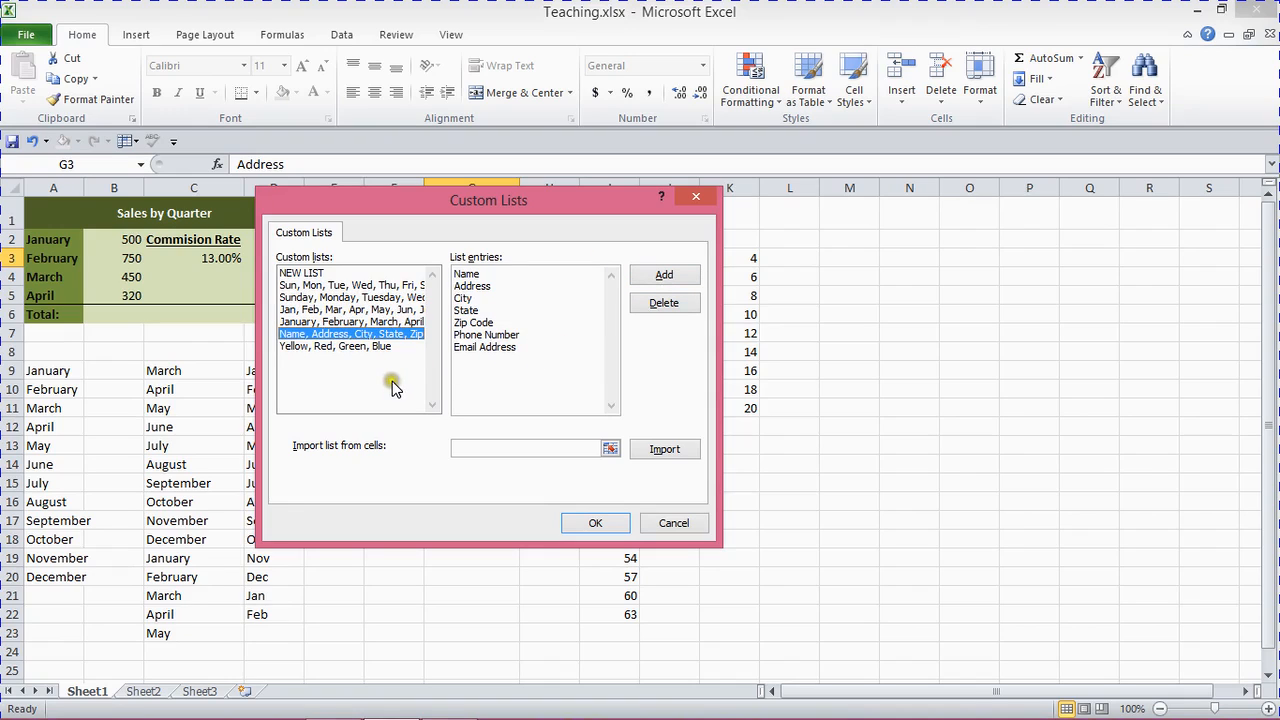
pyautogui.click(351, 346)
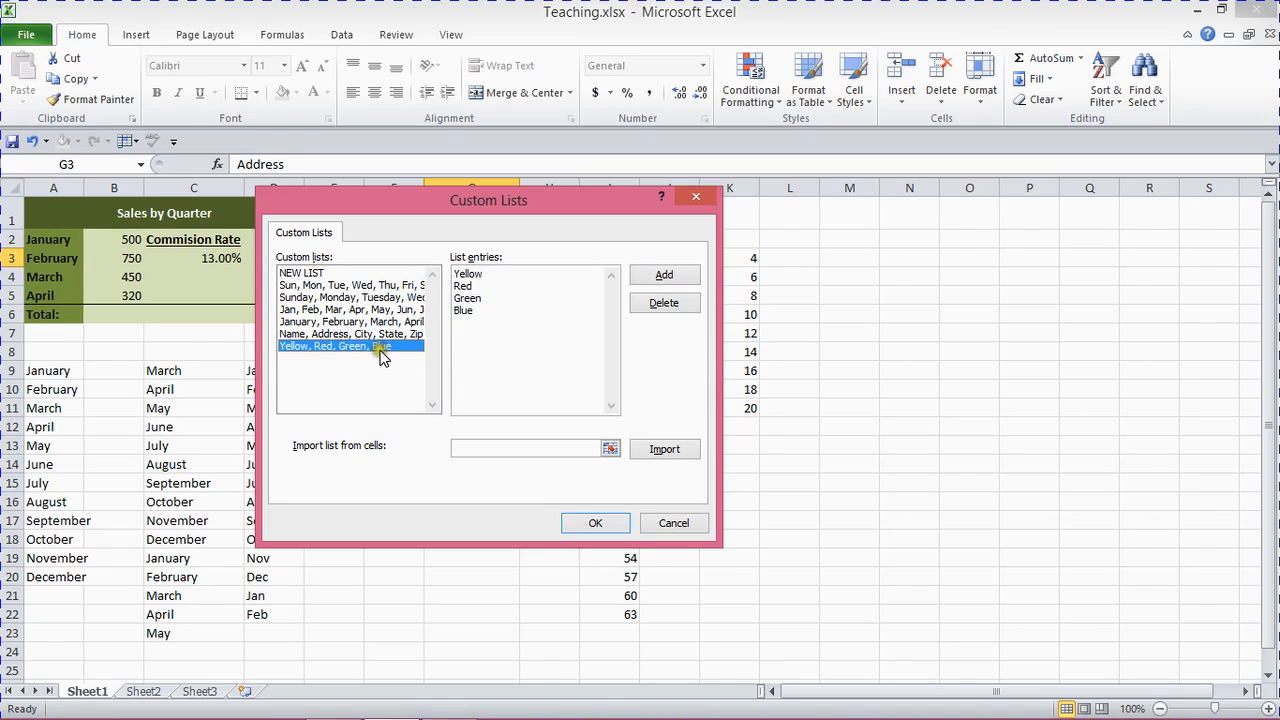
pyautogui.click(463, 314)
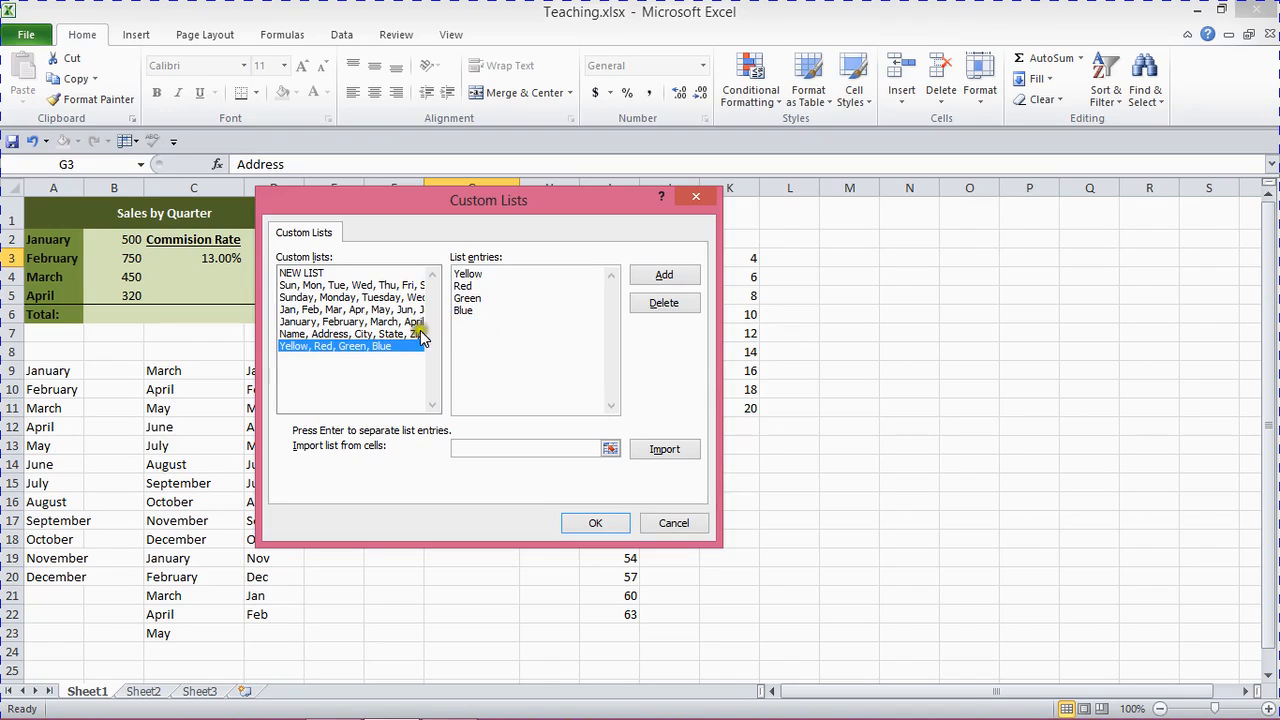
# Step: Remove the entry Blue from the Yellow, Red, Green, Blue custom list and save the shortened list
pyautogui.click(385, 346)
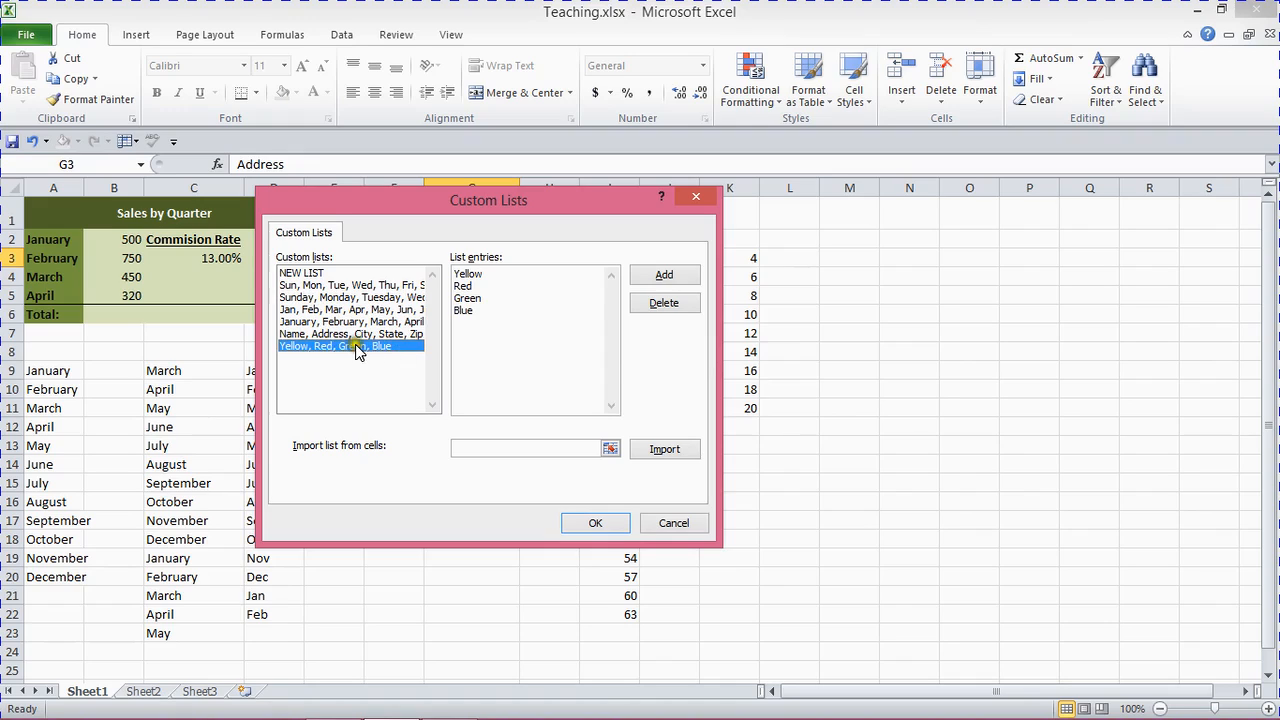
pyautogui.click(478, 314)
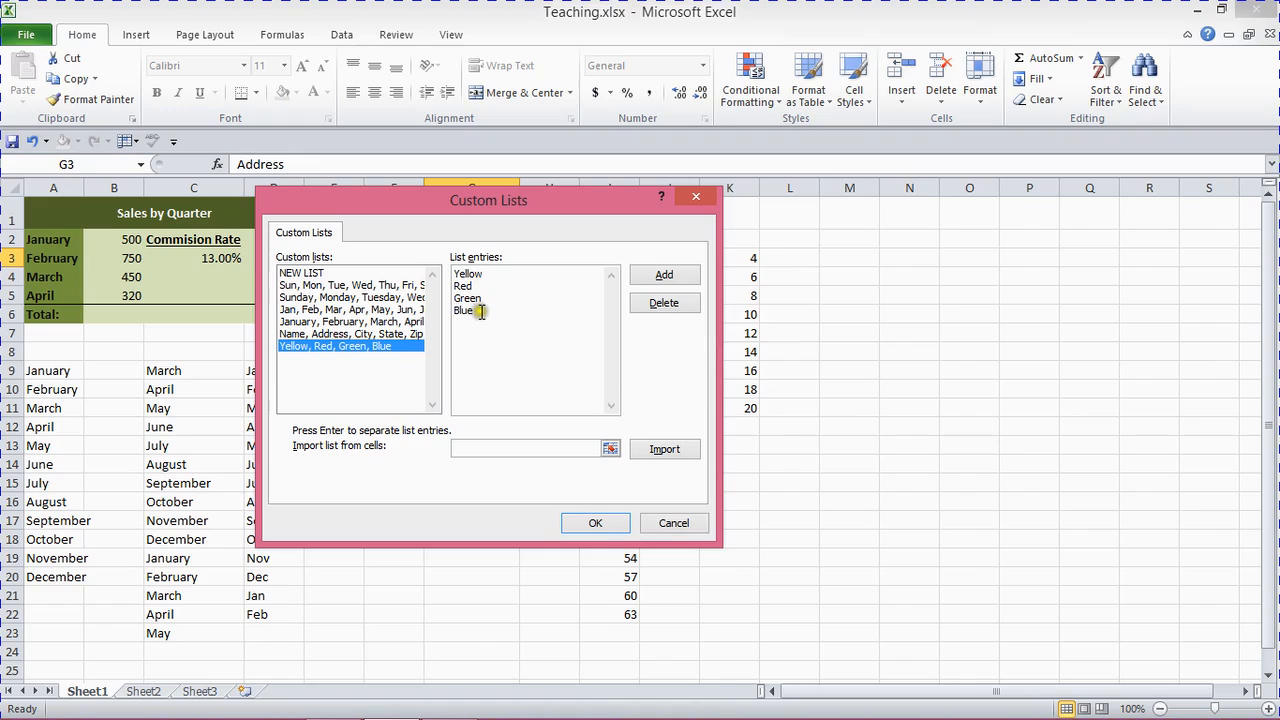
pyautogui.click(480, 312)
pyautogui.moveTo(479, 312); pyautogui.dragTo(450, 273)
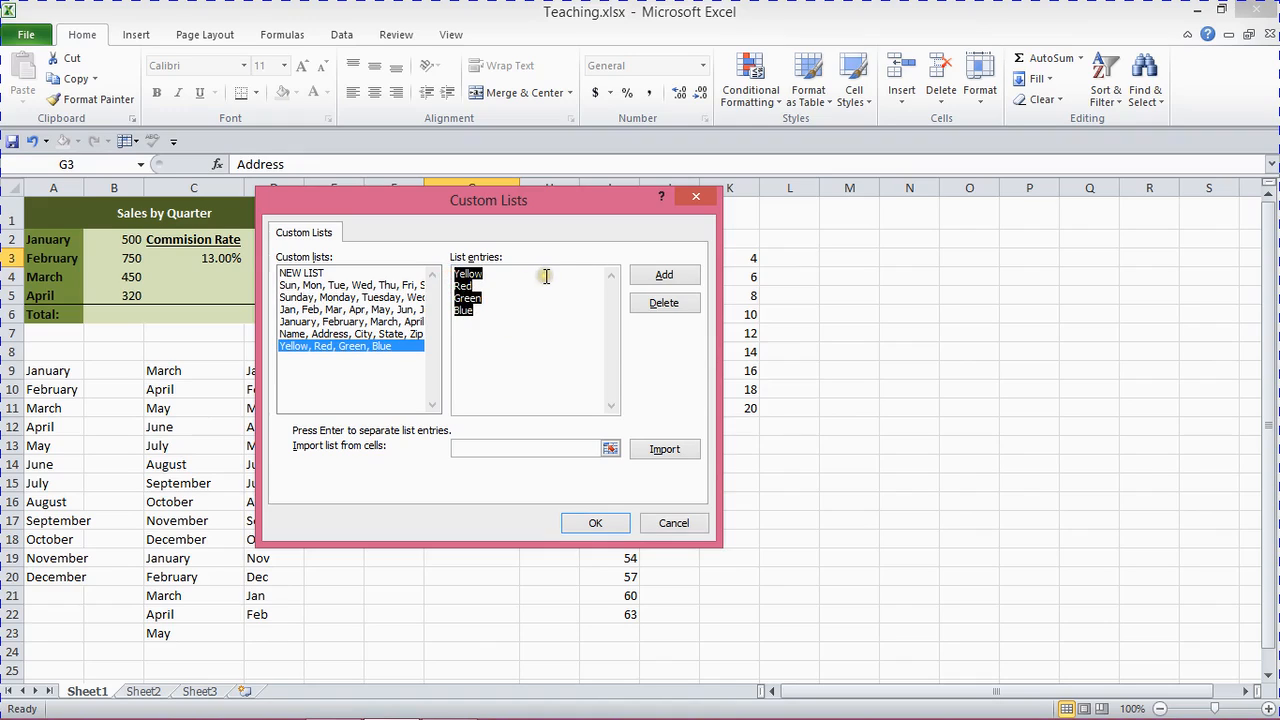
pyautogui.click(507, 292)
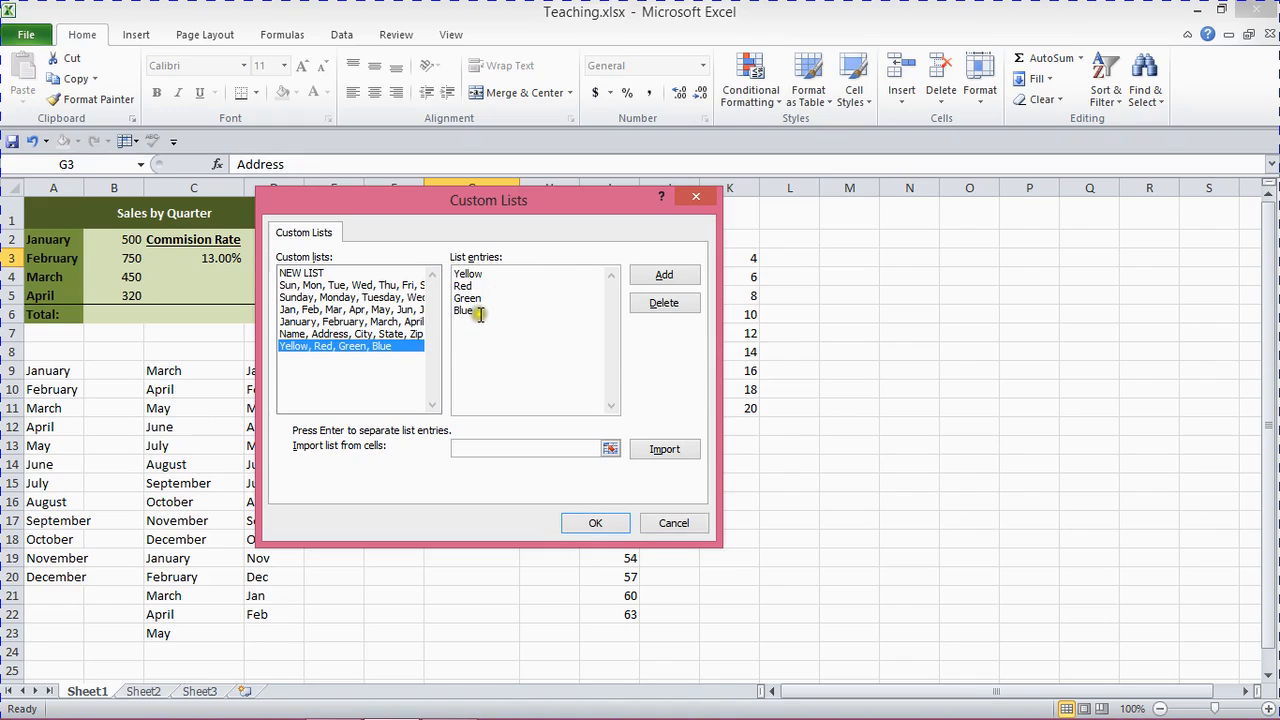
pyautogui.moveTo(477, 311); pyautogui.dragTo(449, 309)
pyautogui.click(655, 276)
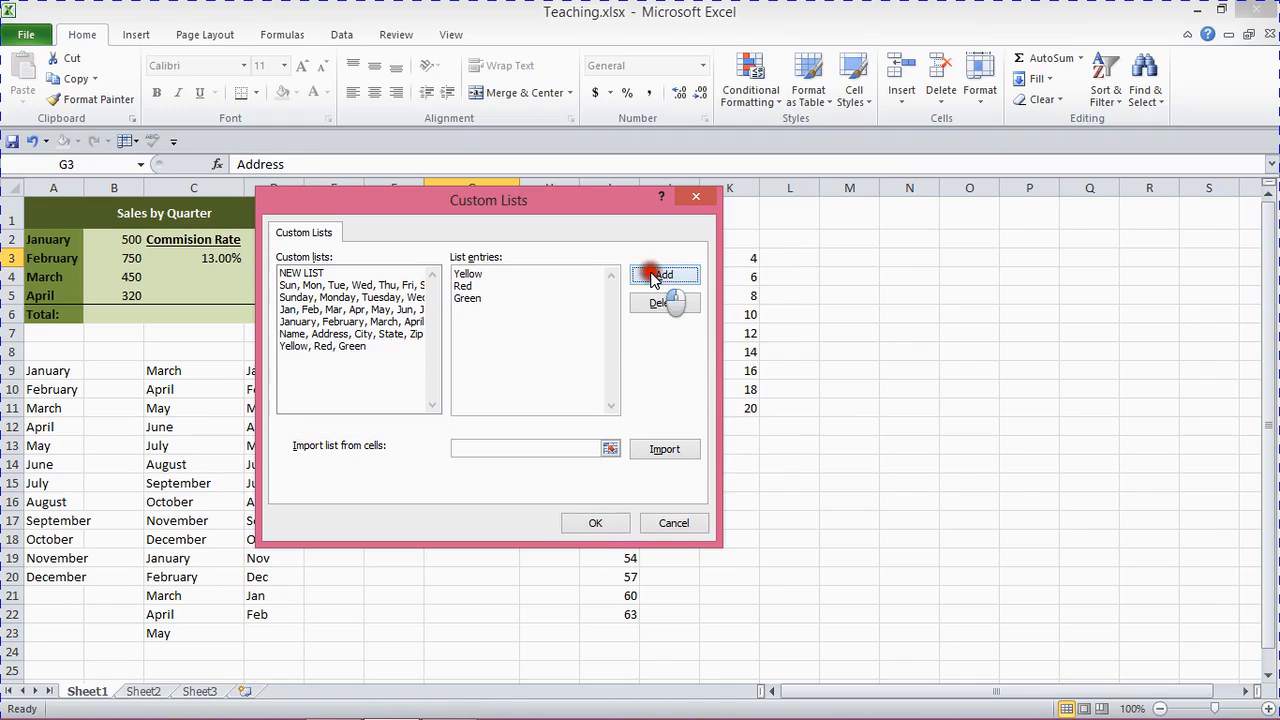
# Step: Permanently delete the Yellow, Red, Green custom list and accept the changes, returning to the worksheet
pyautogui.click(380, 334)
pyautogui.click(383, 347)
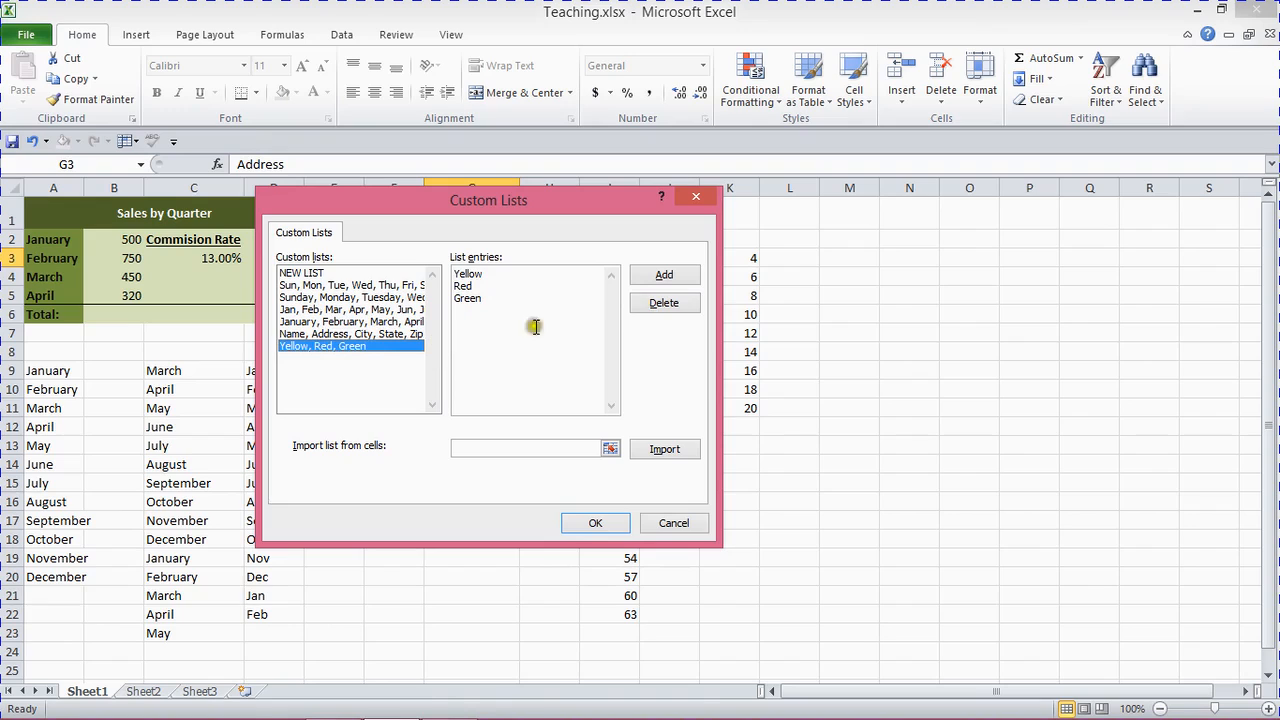
pyautogui.click(660, 305)
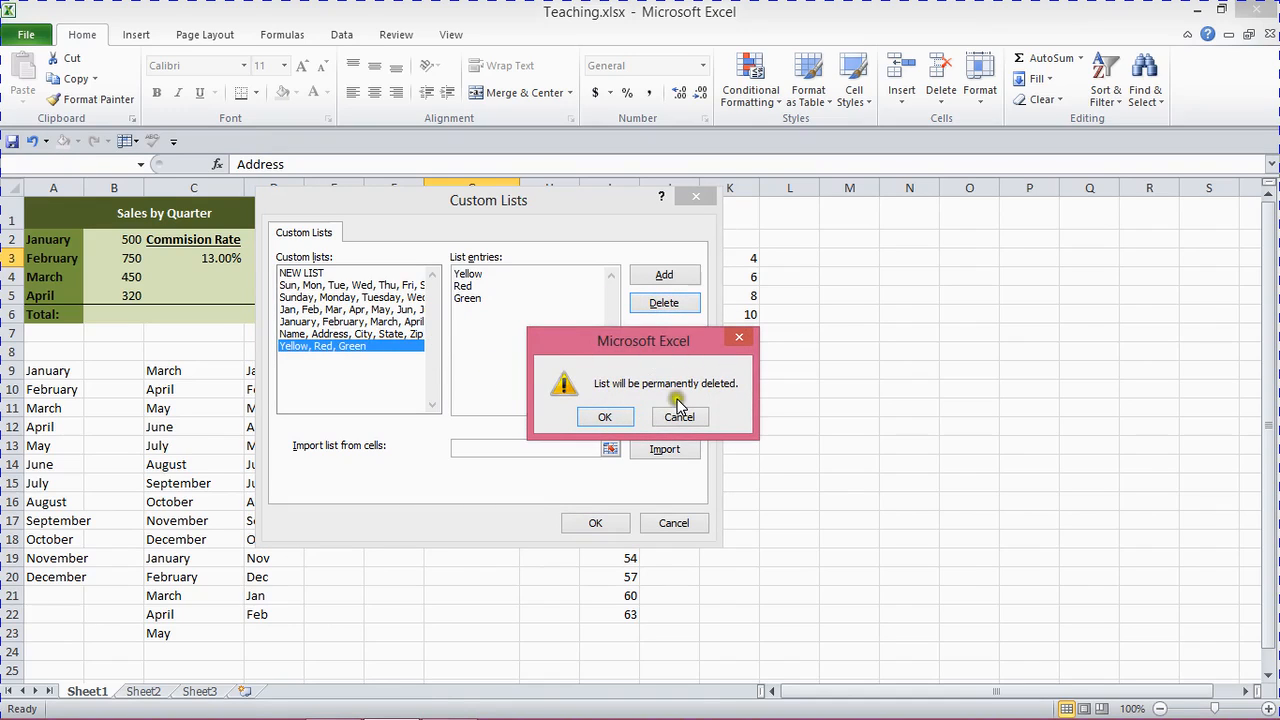
pyautogui.click(603, 416)
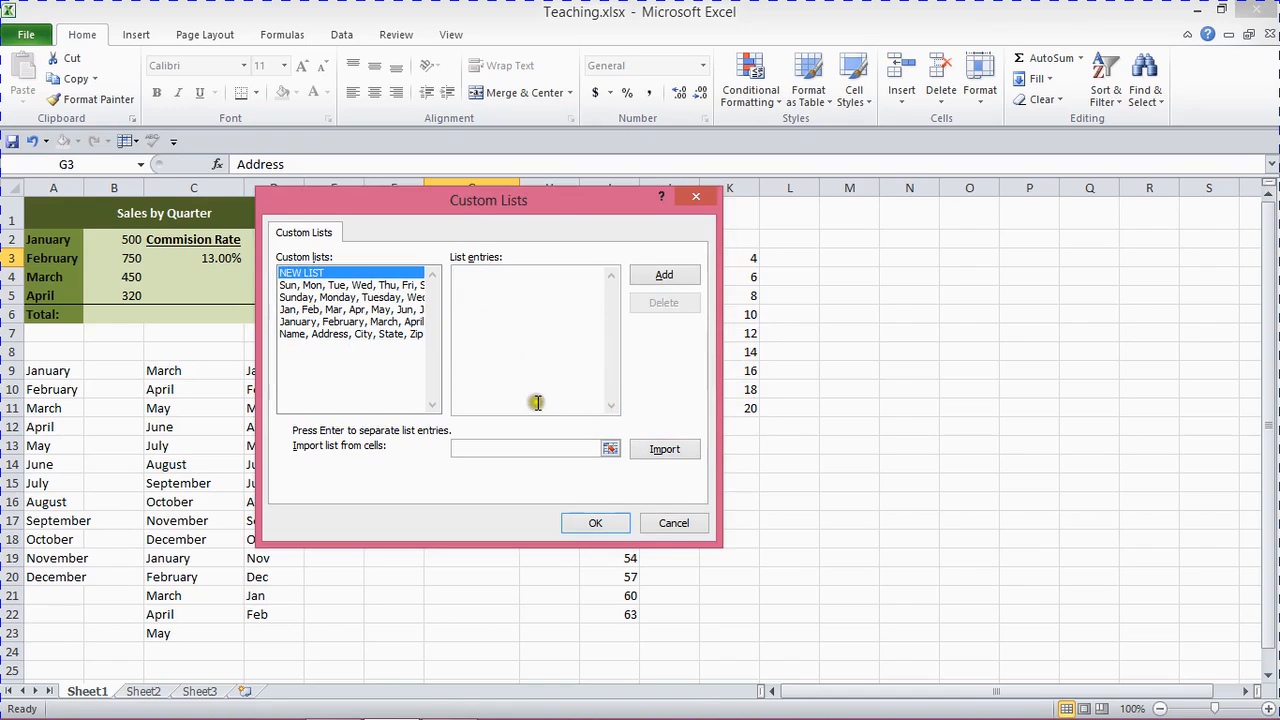
pyautogui.click(600, 523)
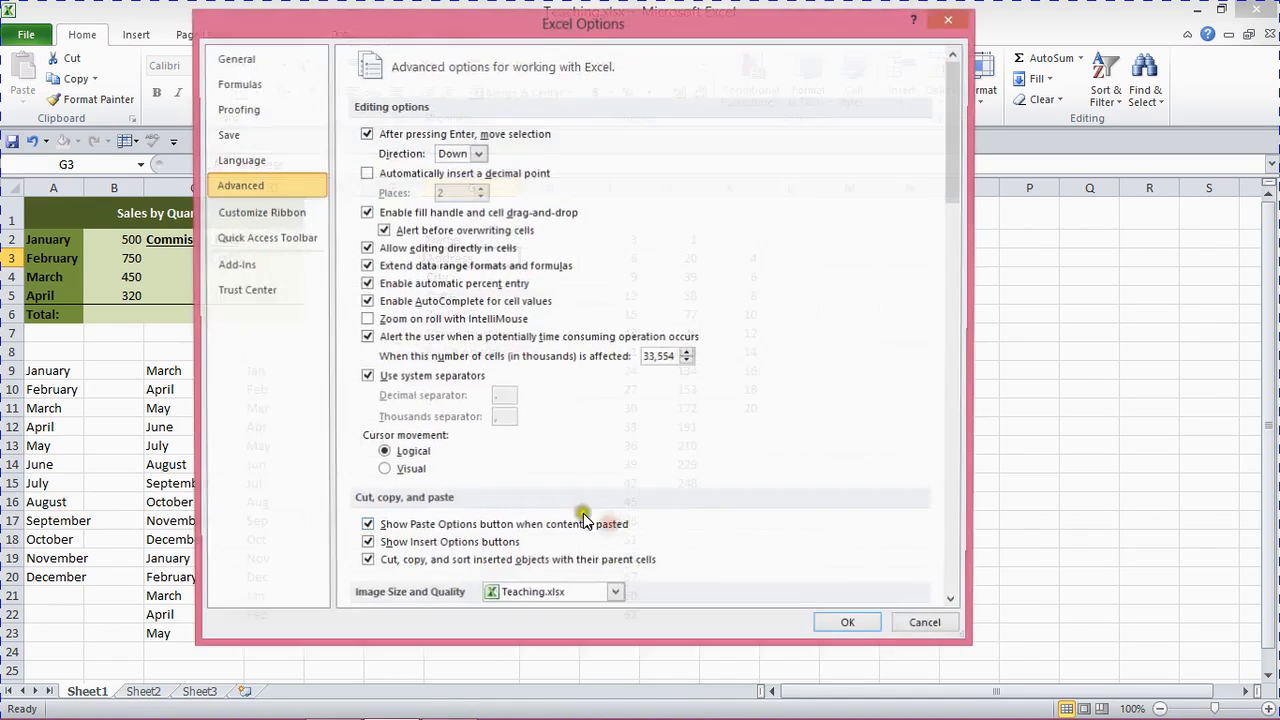
pyautogui.click(846, 621)
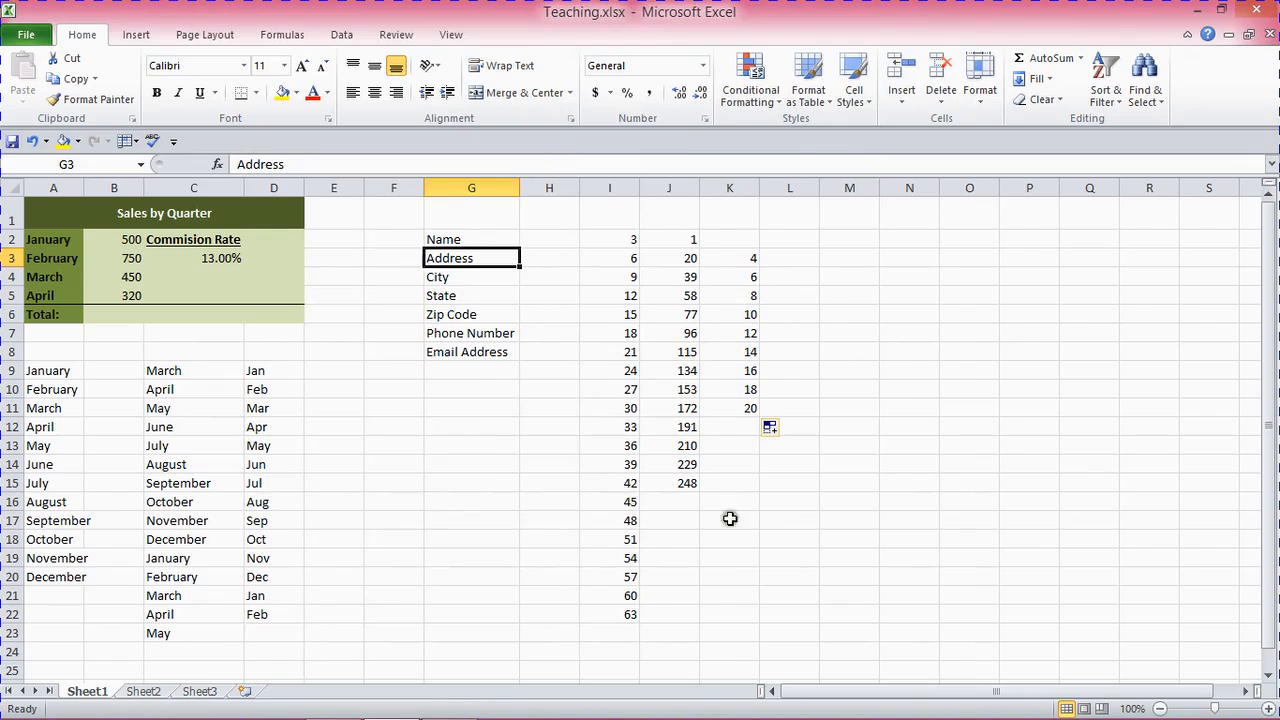
# Step: AutoFill the number series in column I from the two starting cells I4:I5 down to I11
pyautogui.click(606, 237)
pyautogui.moveTo(606, 277); pyautogui.dragTo(609, 334)
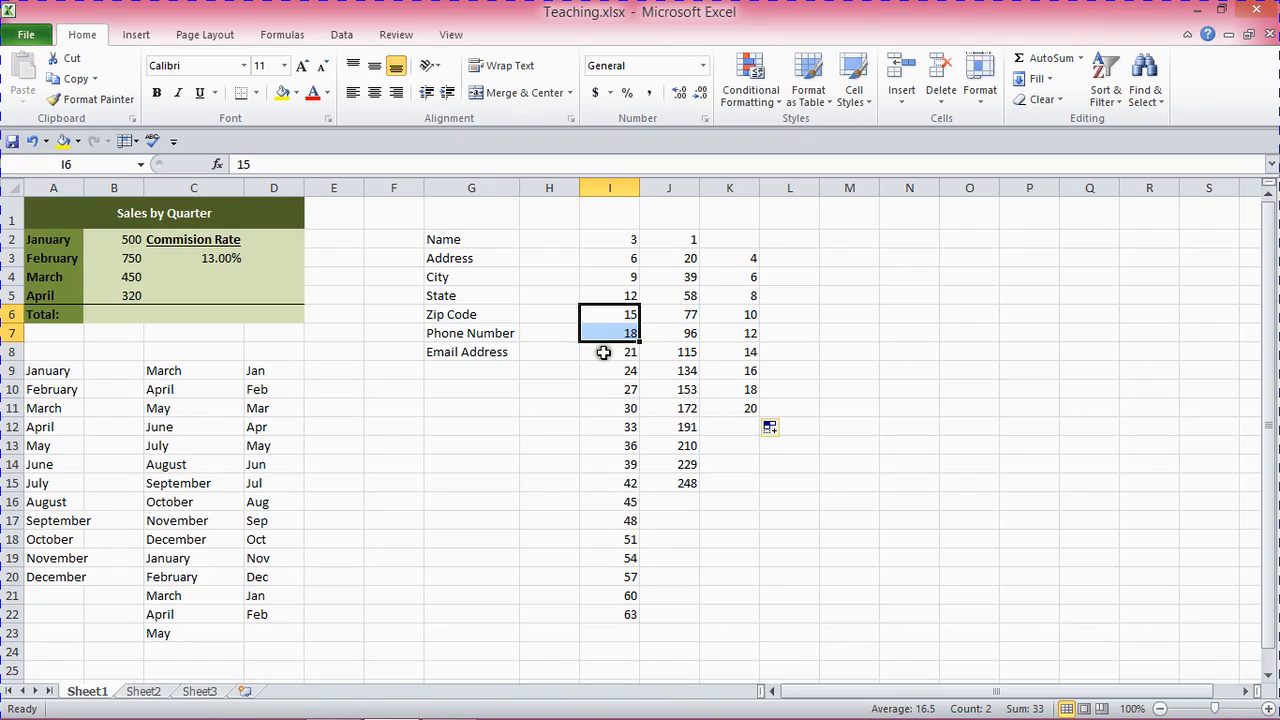
pyautogui.click(605, 356)
pyautogui.moveTo(597, 317); pyautogui.dragTo(600, 334)
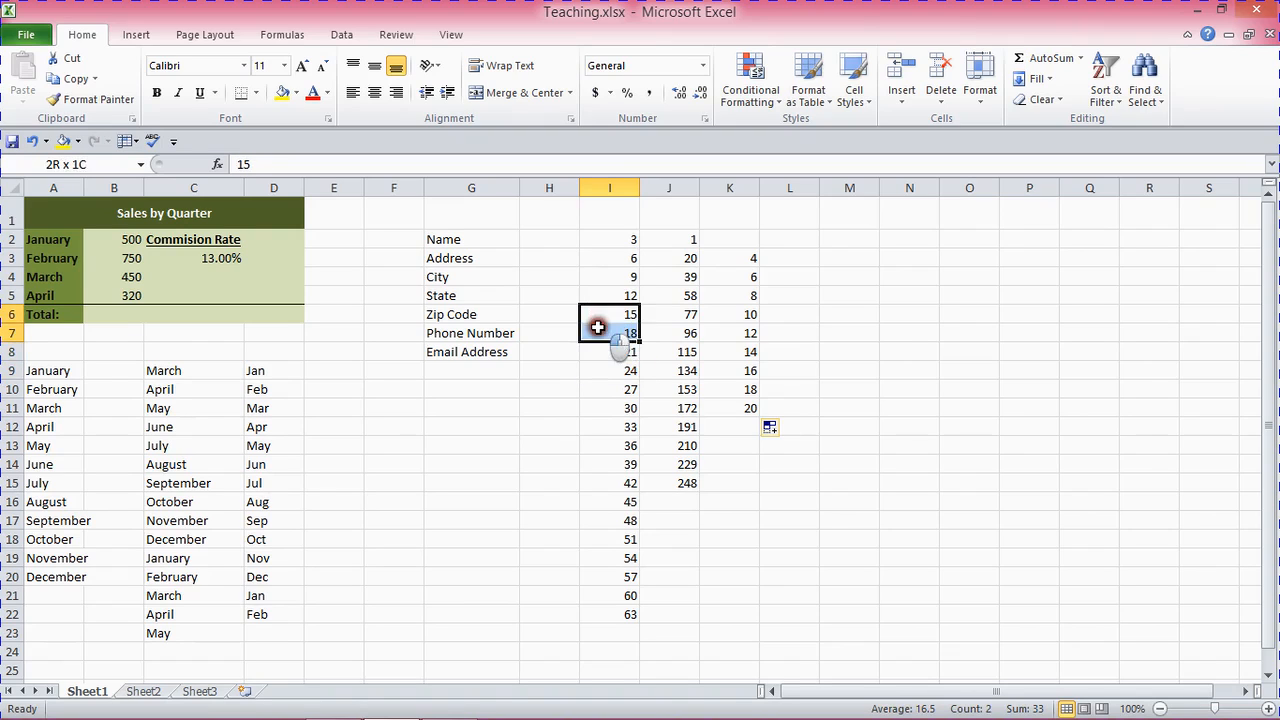
pyautogui.moveTo(610, 274); pyautogui.dragTo(611, 296)
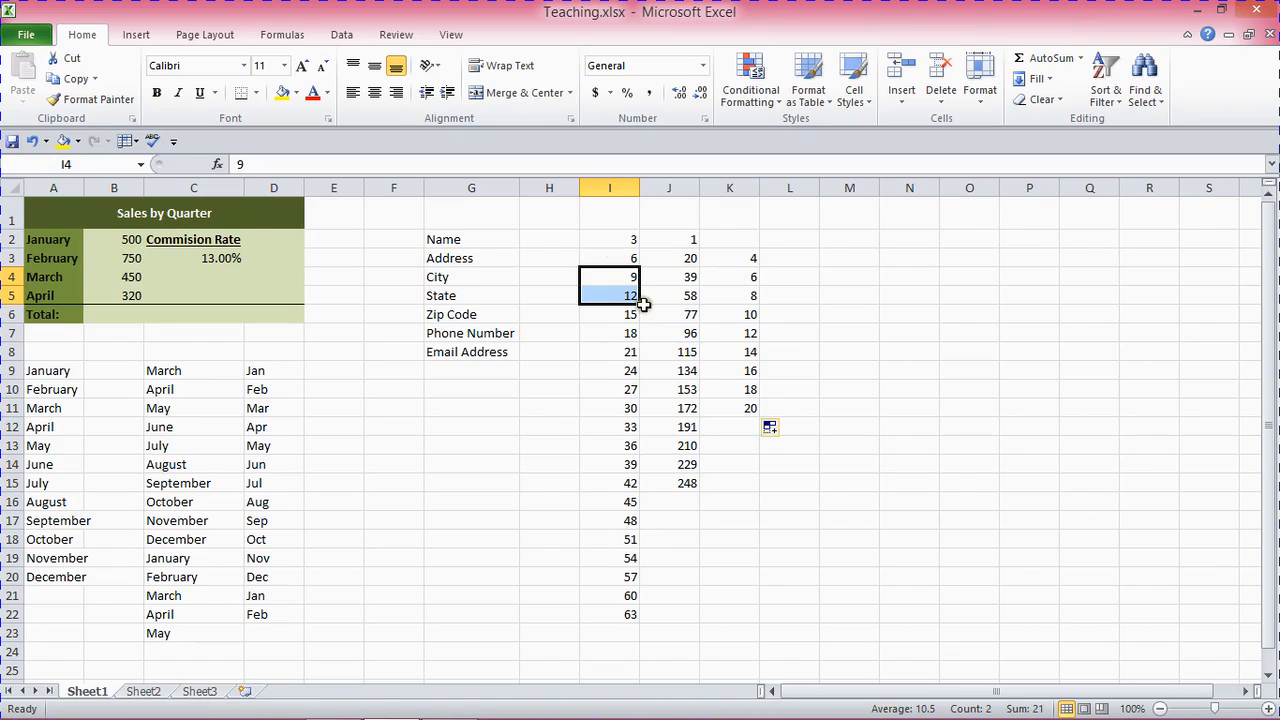
pyautogui.moveTo(639, 300); pyautogui.dragTo(644, 418)
pyautogui.click(528, 373)
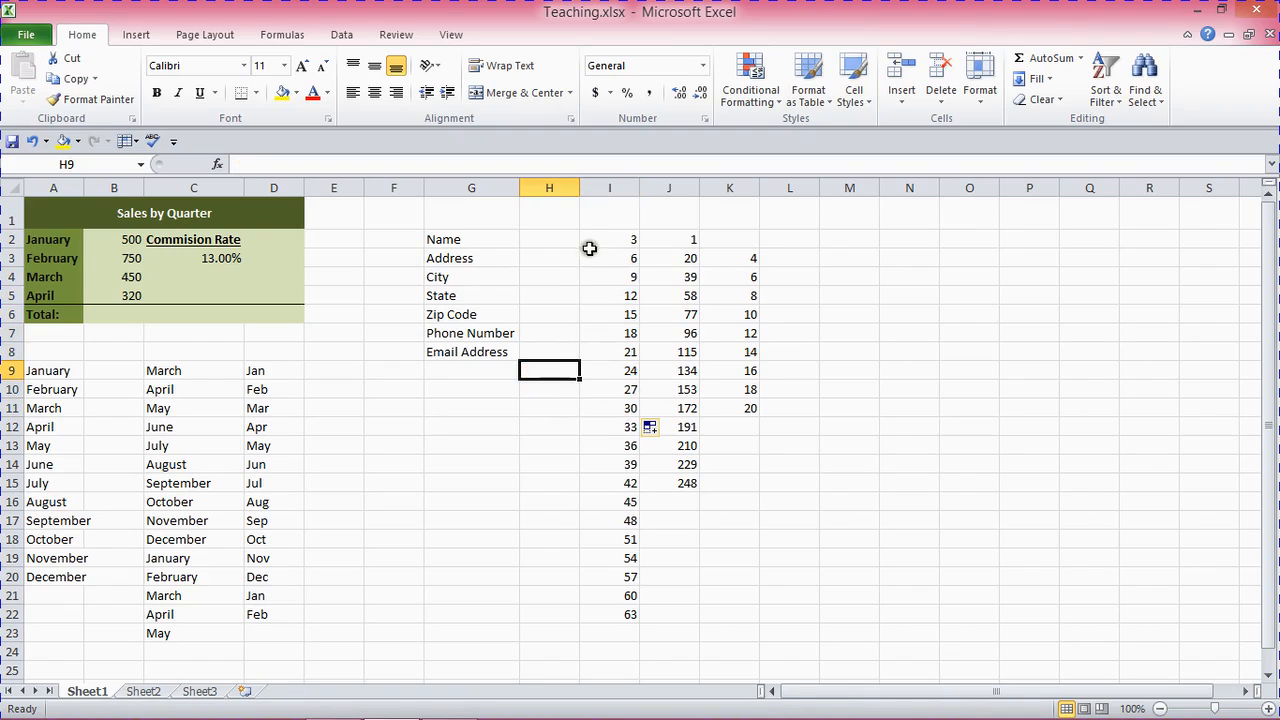
# Step: Review the custom list entries from Name to State in G2:G5
pyautogui.click(461, 237)
pyautogui.click(477, 259)
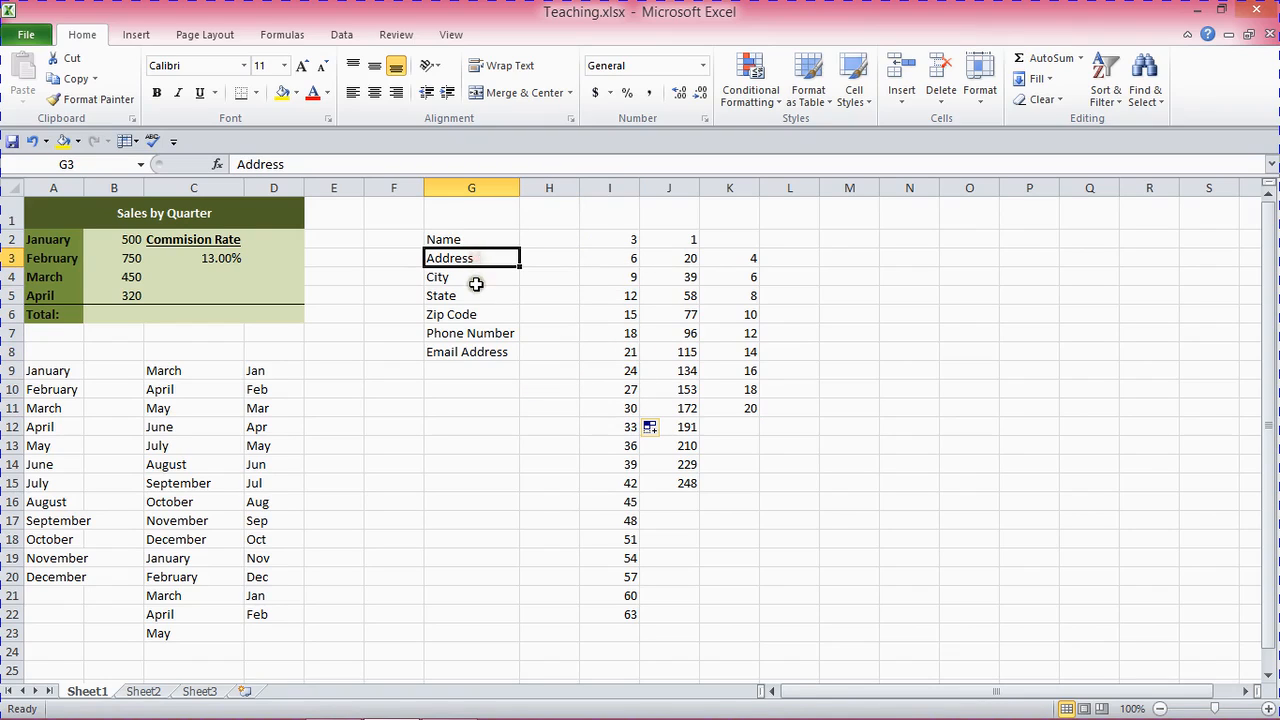
pyautogui.click(475, 277)
pyautogui.click(479, 295)
pyautogui.click(479, 240)
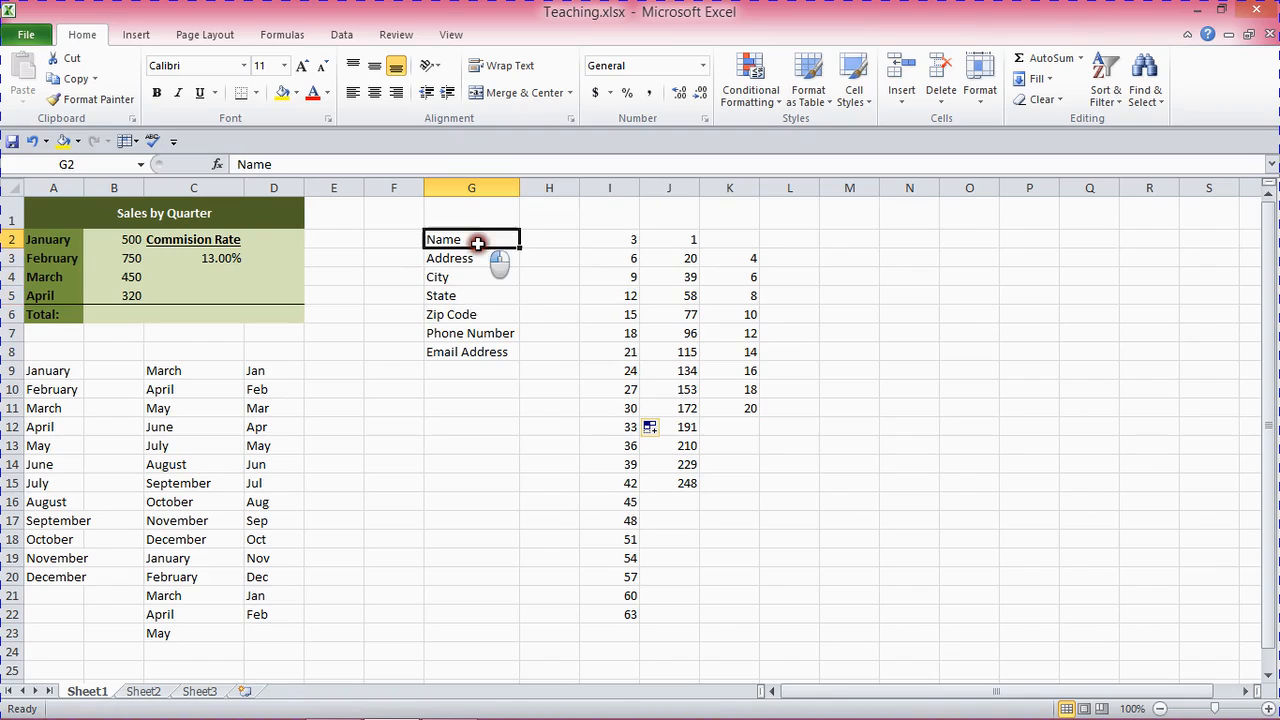